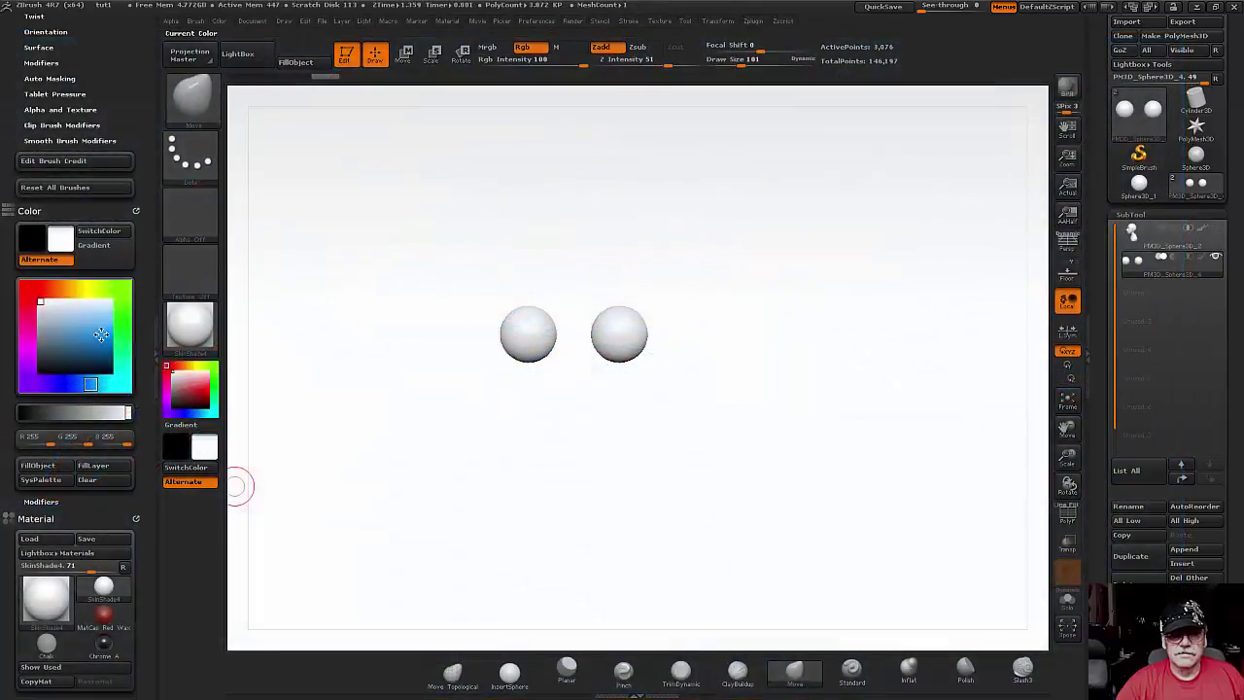
# - Fill both eye spheres with light blue (R 144, G 190, B 240)
pyautogui.click(90, 316)
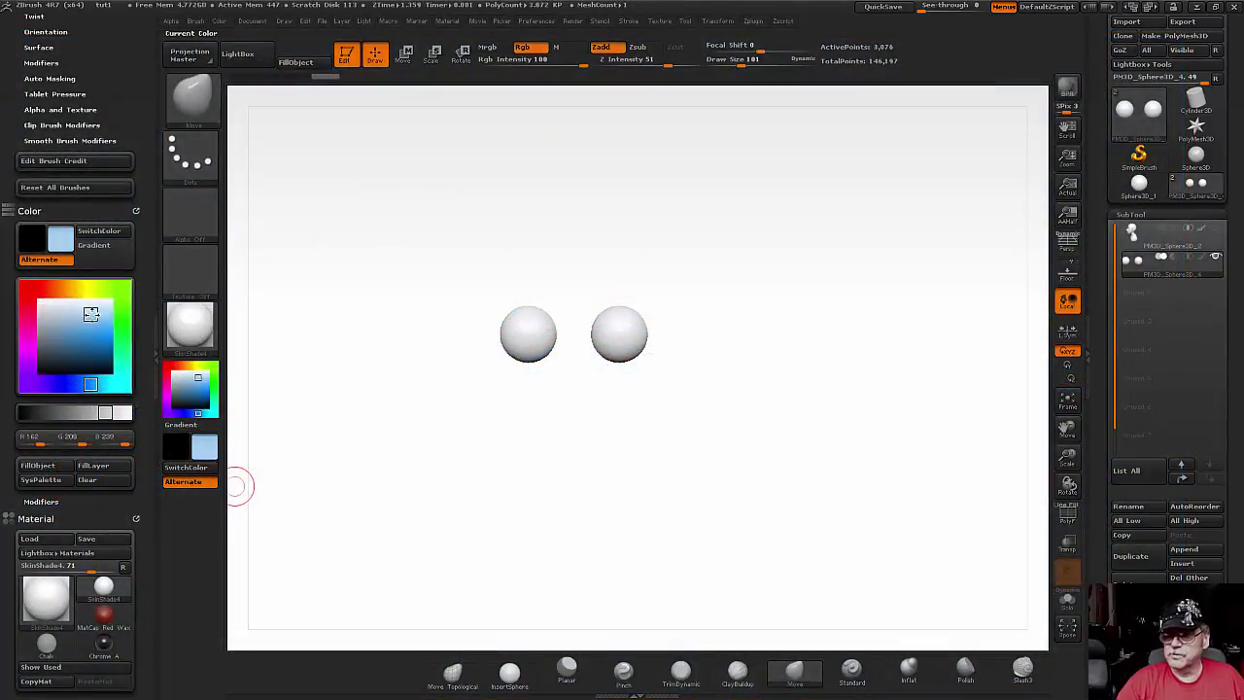
pyautogui.click(39, 466)
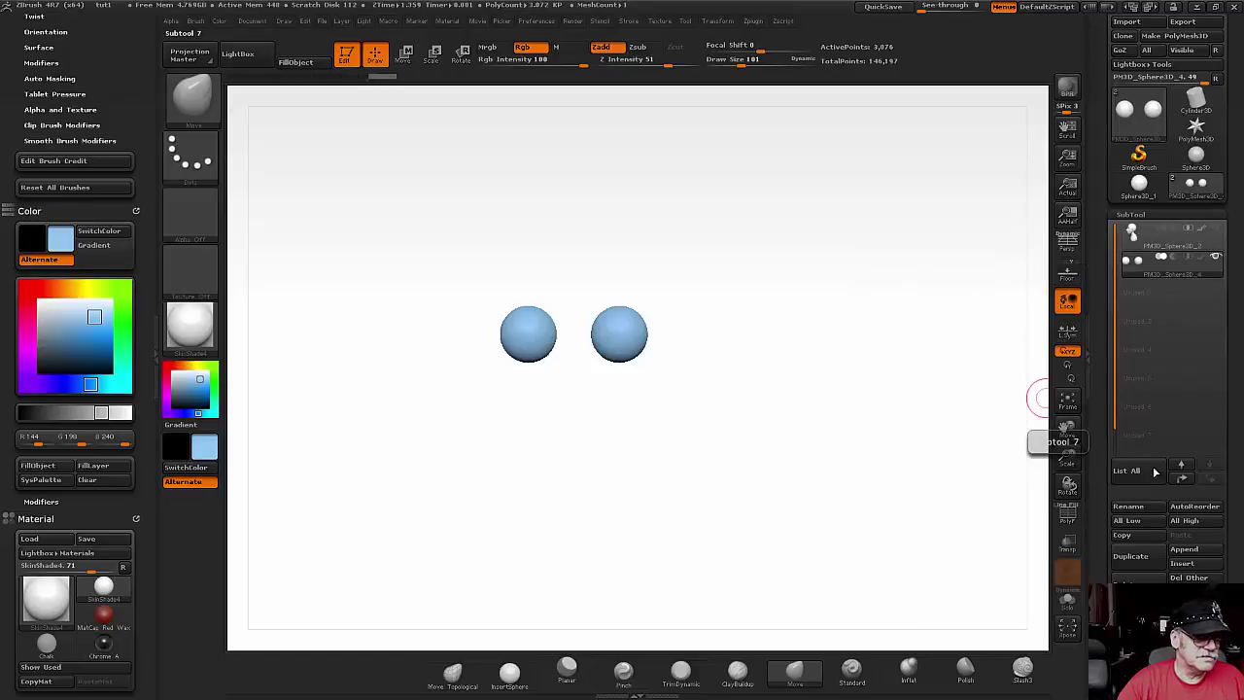
# - Duplicate the blue sphere subtool and set the paint colour to bright yellow (R 255, G 233, B 0)
pyautogui.click(1132, 561)
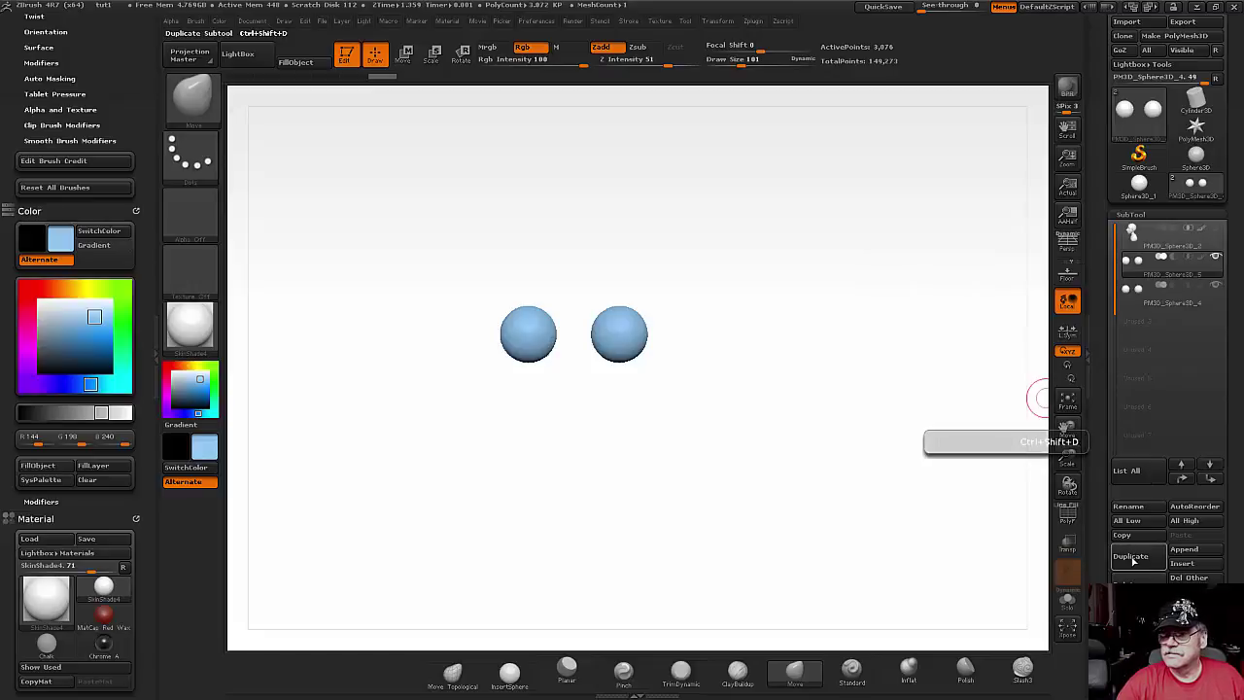
pyautogui.moveTo(1171, 293)
pyautogui.click(1203, 291)
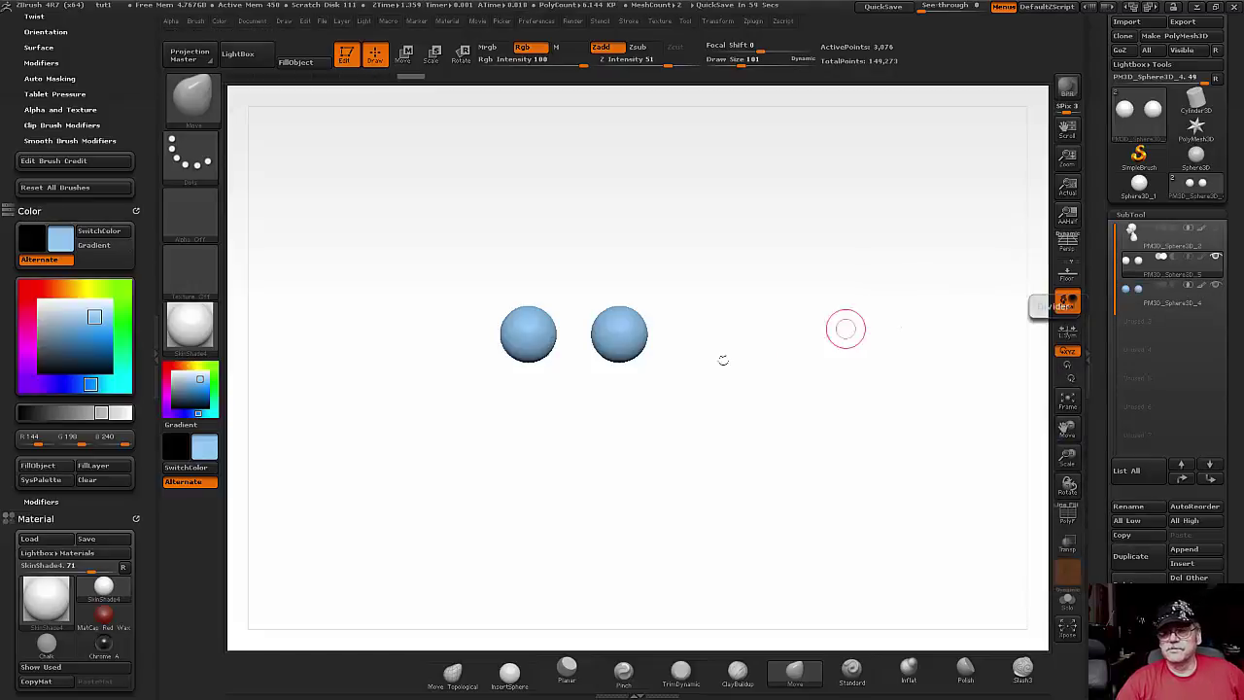
pyautogui.click(86, 289)
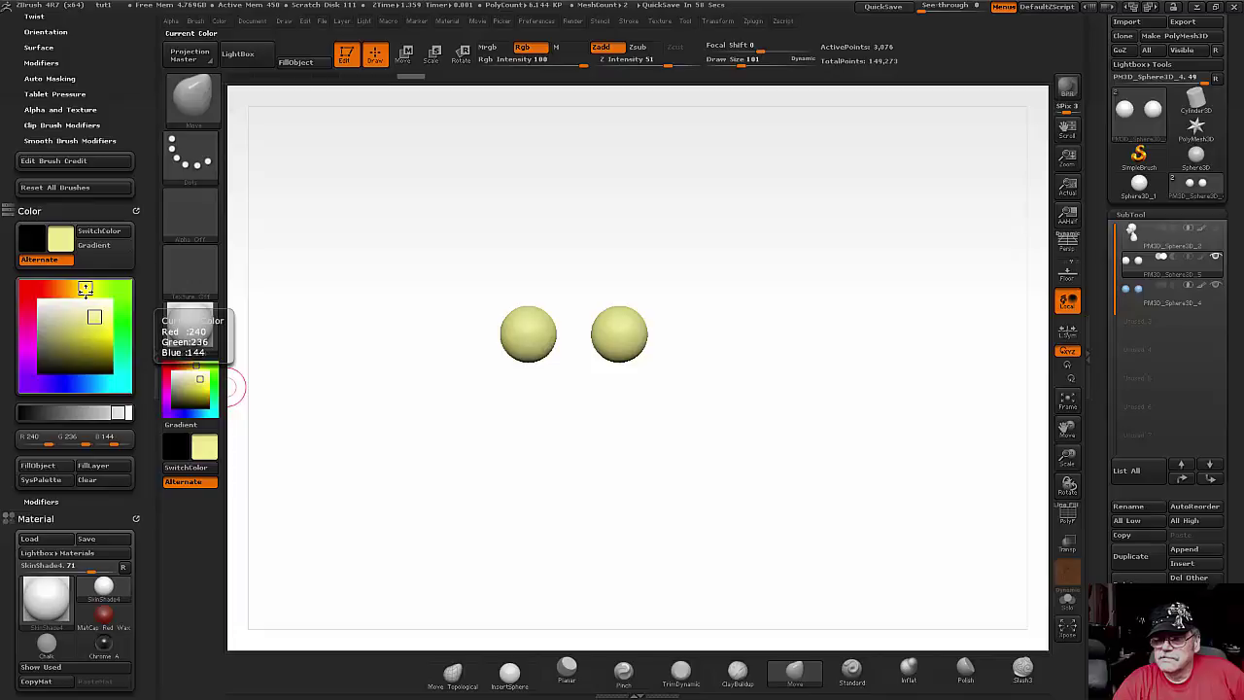
pyautogui.press('ctrl')
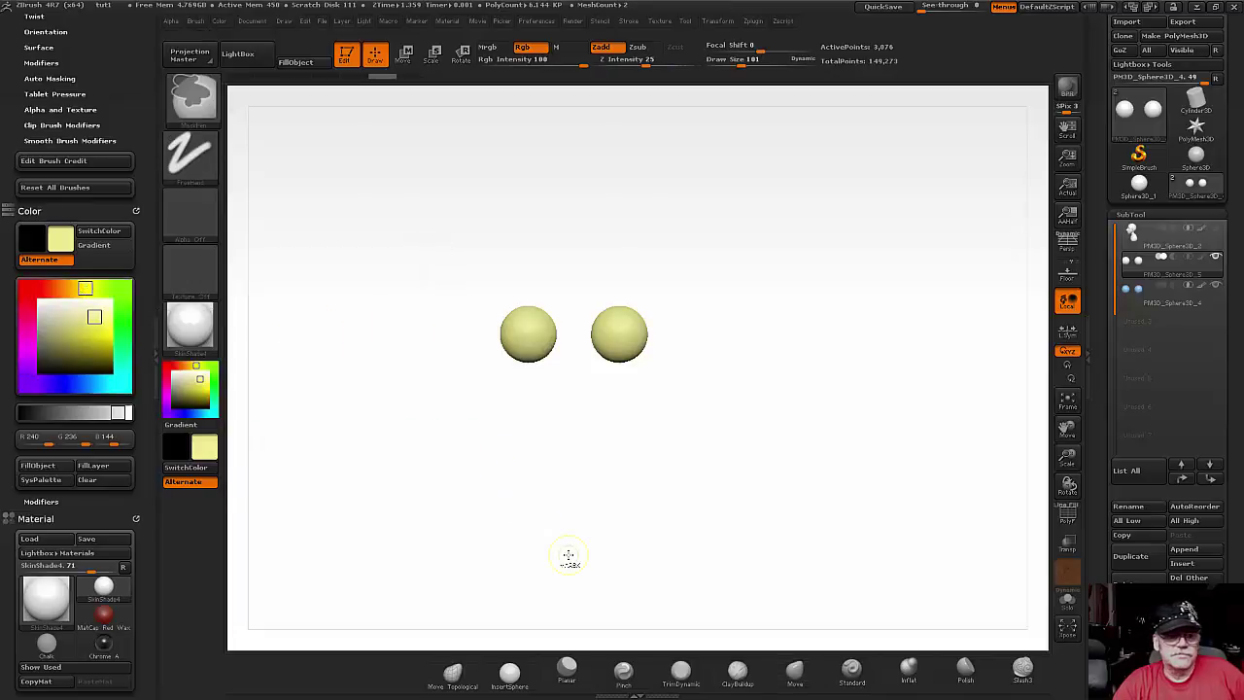
pyautogui.moveTo(1166, 294)
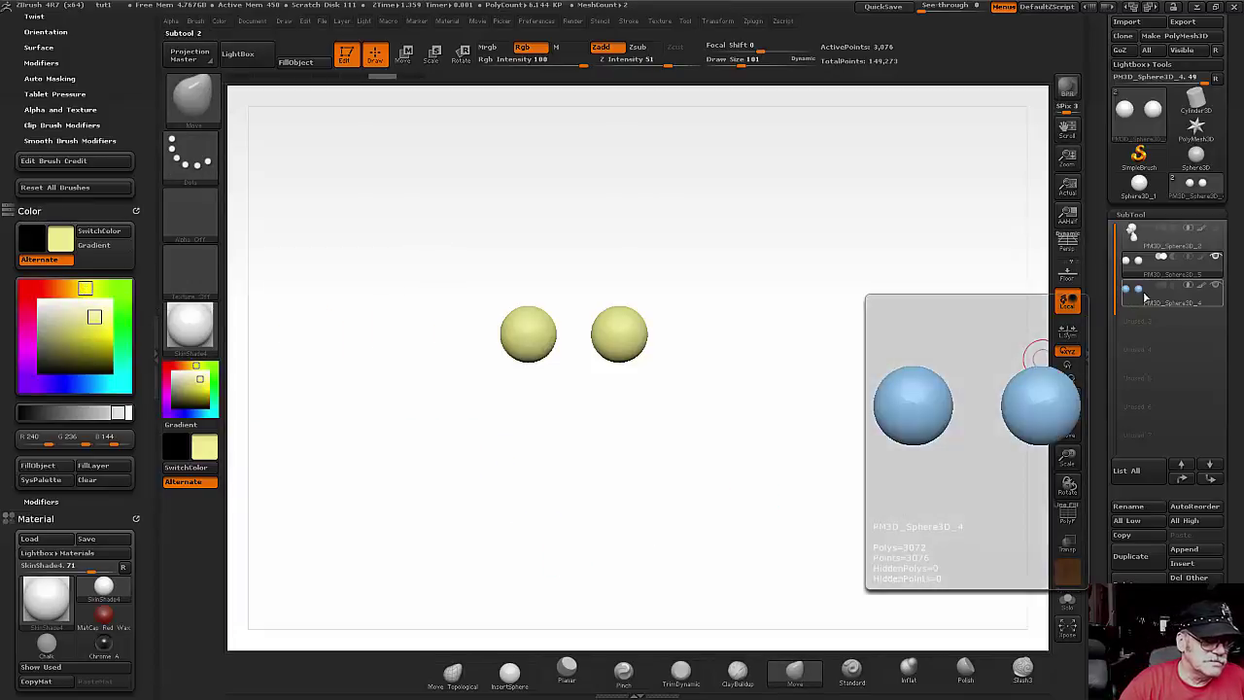
pyautogui.click(1166, 273)
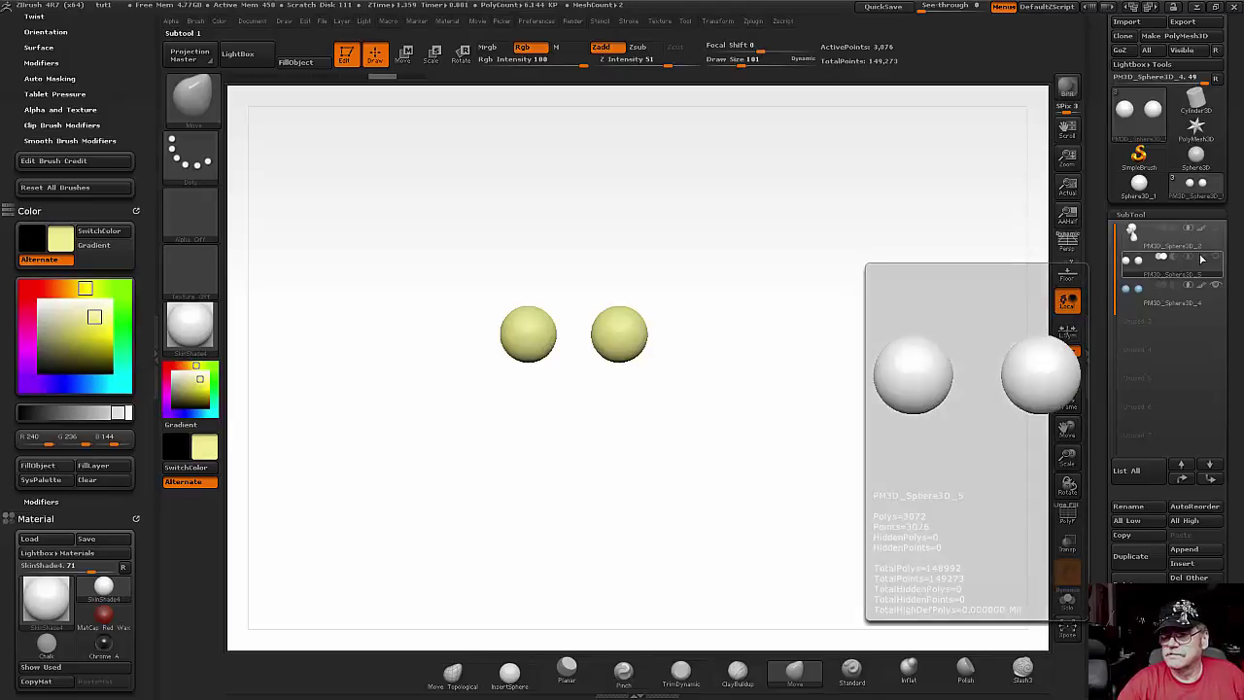
pyautogui.click(1202, 259)
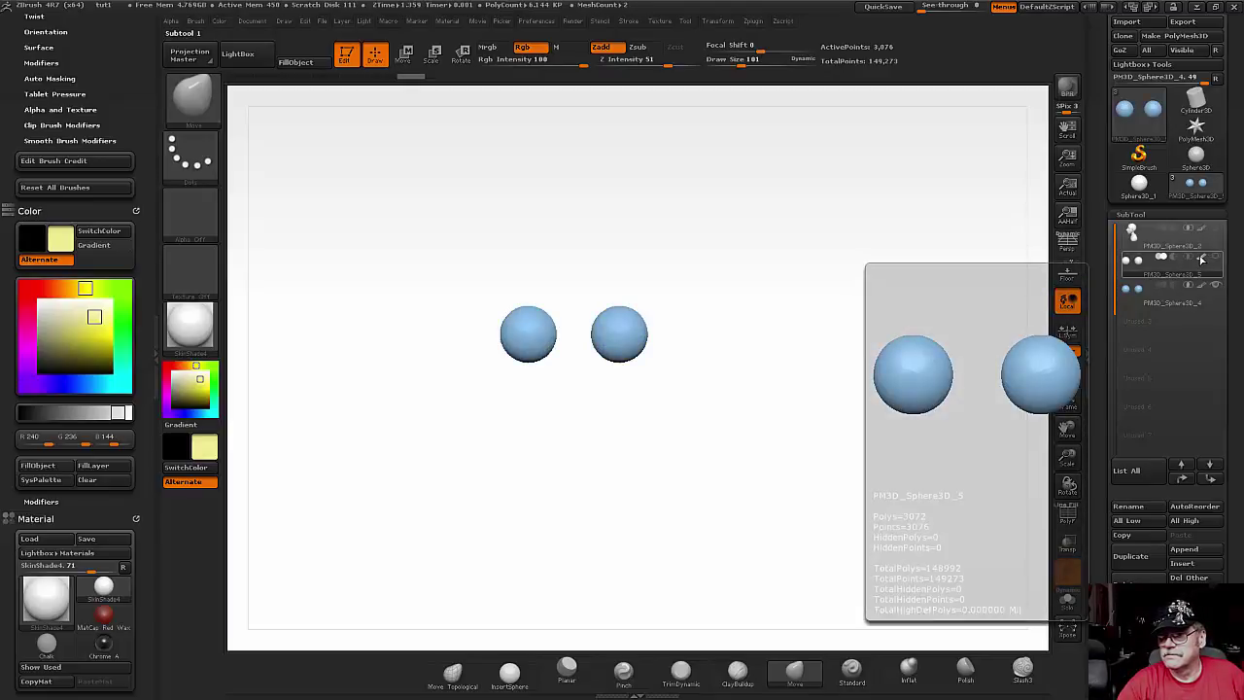
pyautogui.moveTo(93, 323); pyautogui.dragTo(83, 289)
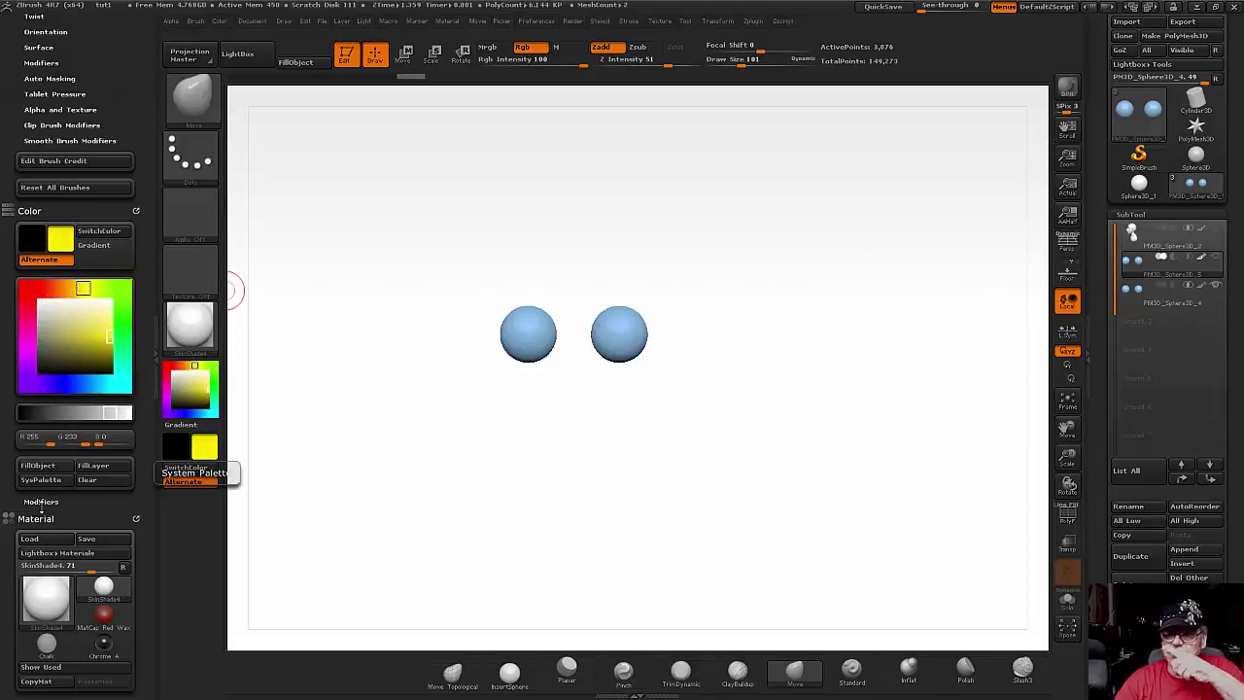
# - Fill the duplicate spheres bright yellow, copy that yellow subtool once more, and frame the spheres
pyautogui.click(42, 468)
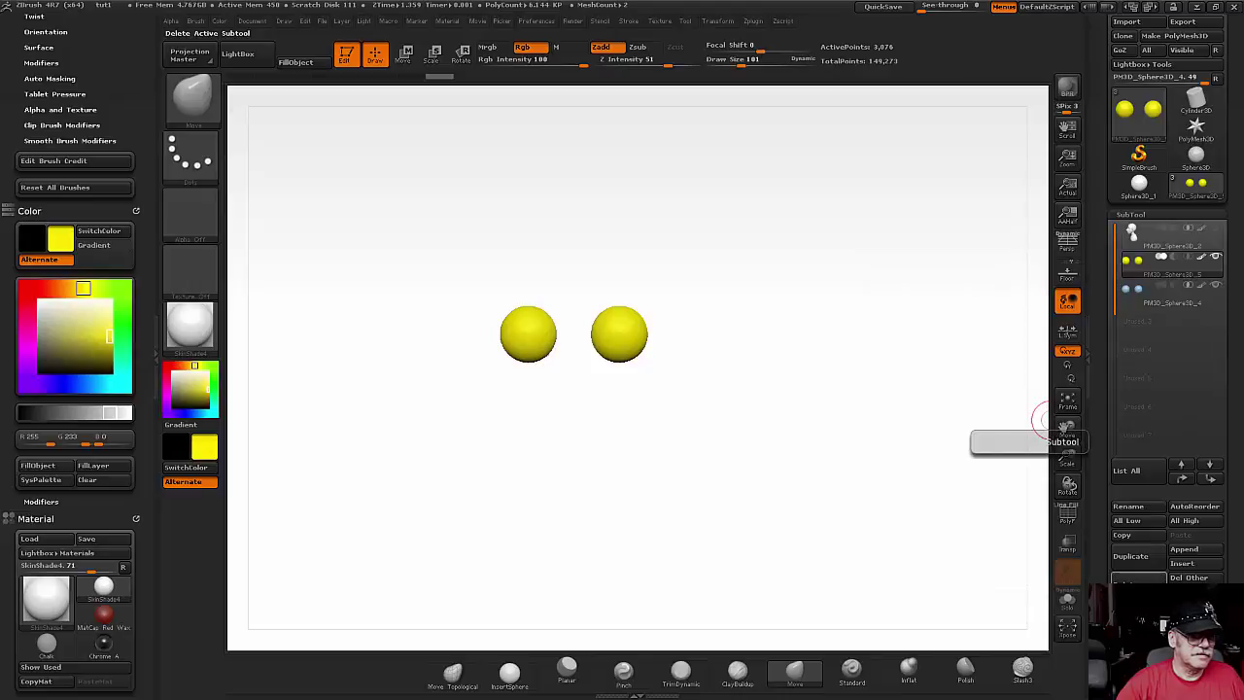
pyautogui.click(1132, 561)
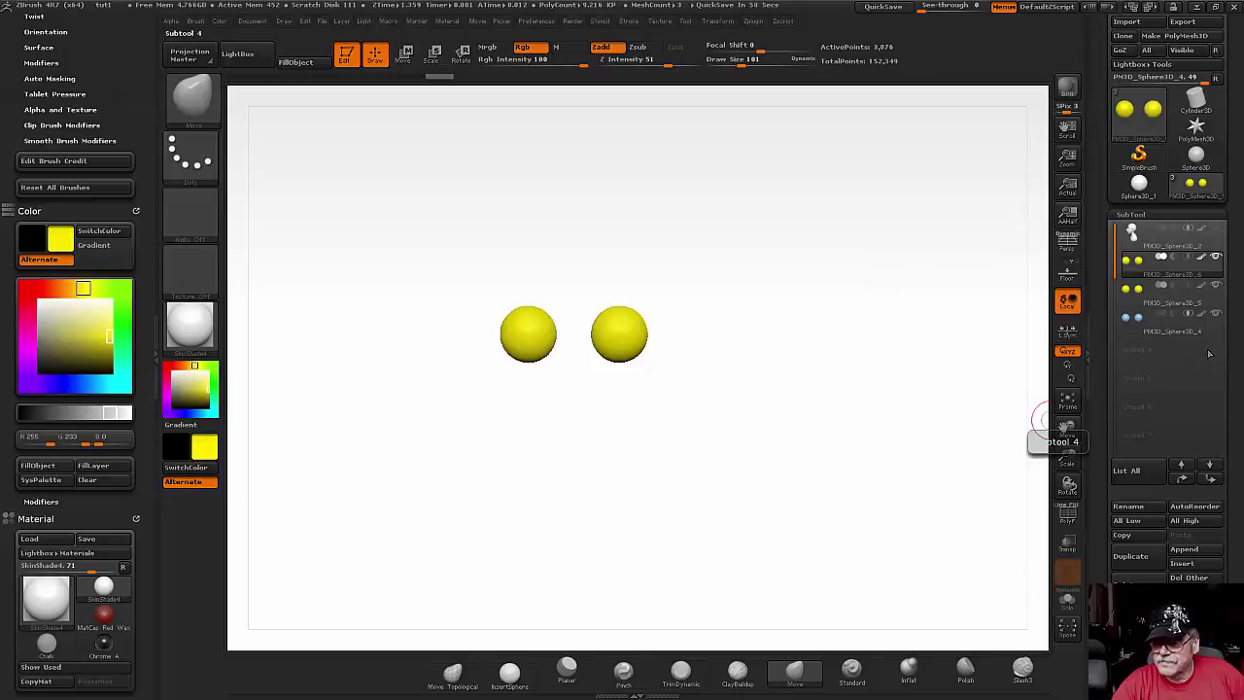
pyautogui.press('f')
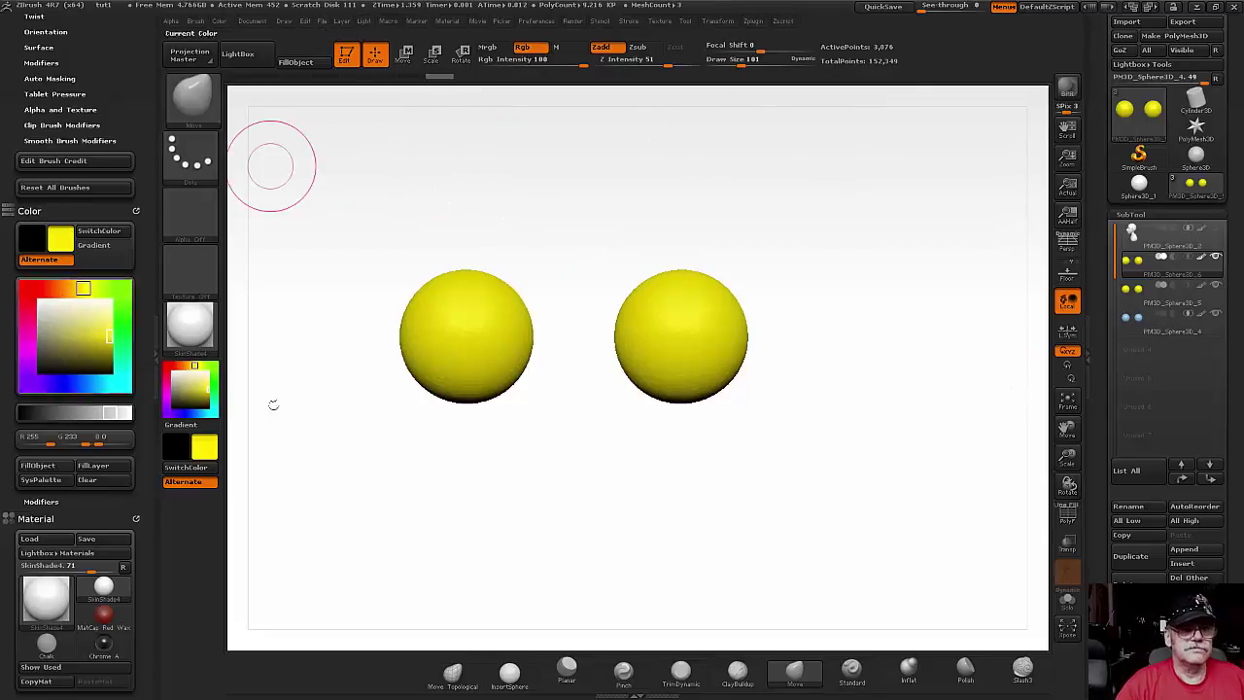
# - Choose the ClipRect brush, try a rectangle mask across the spheres, then clear it
pyautogui.click(204, 101)
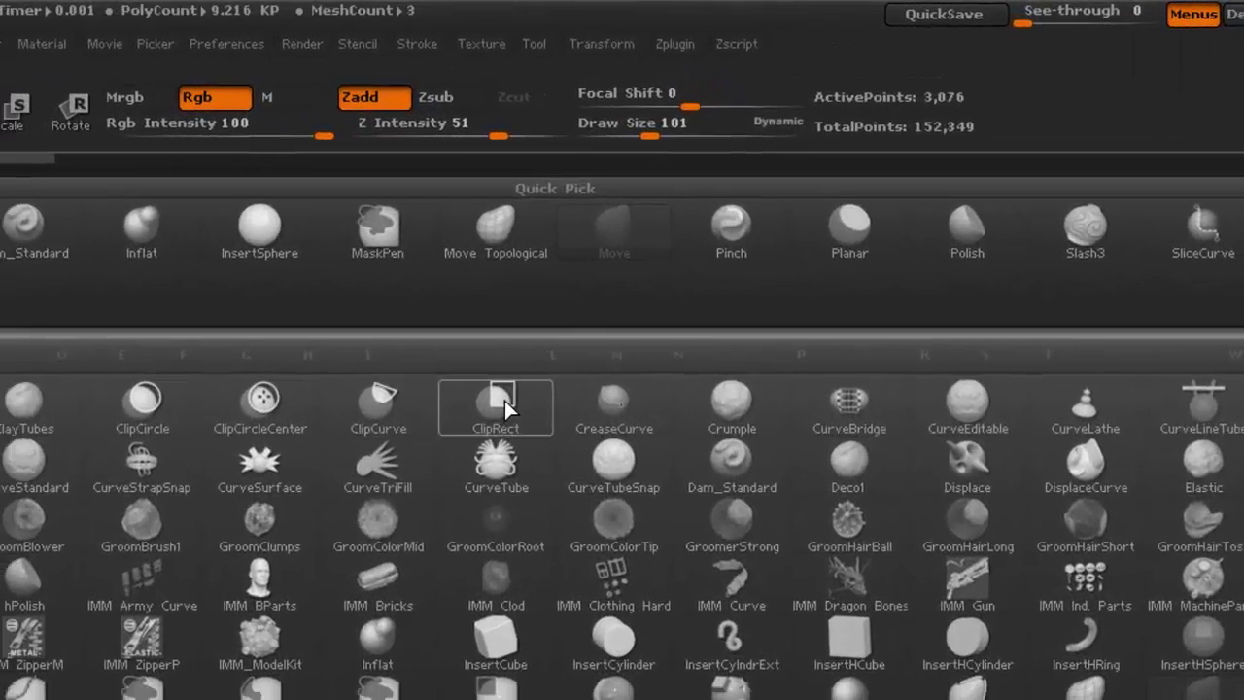
pyautogui.click(503, 404)
pyautogui.click(622, 220)
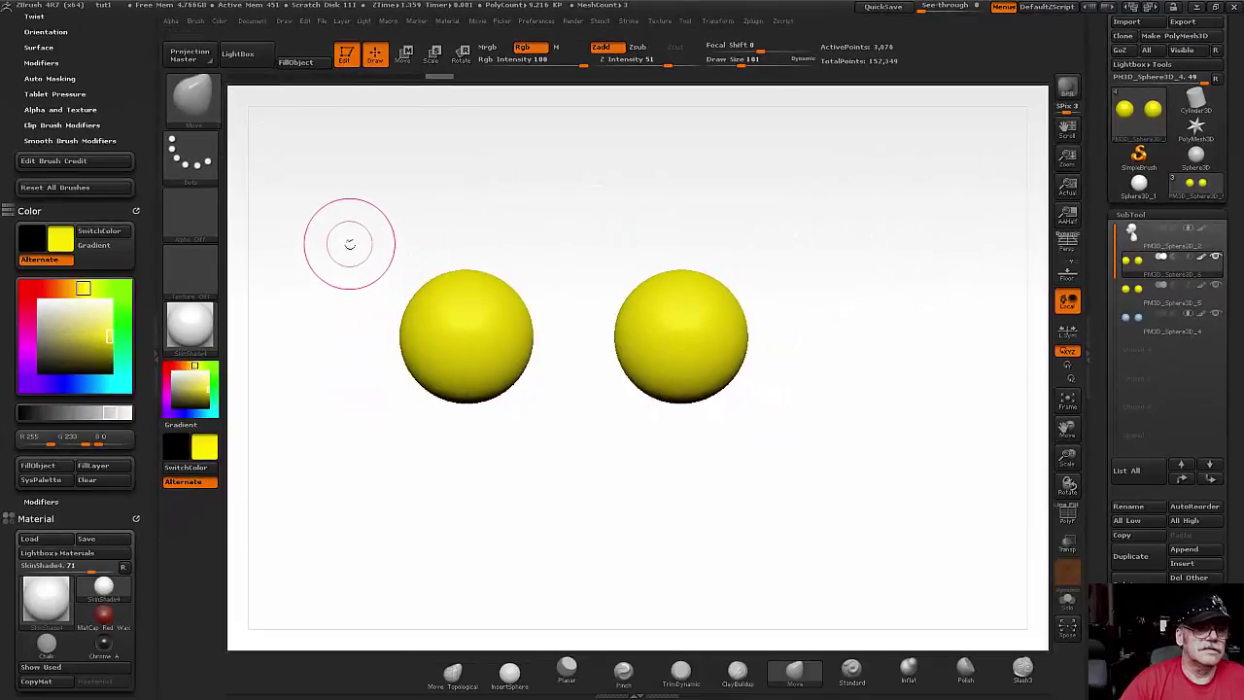
pyautogui.press('ctrl')
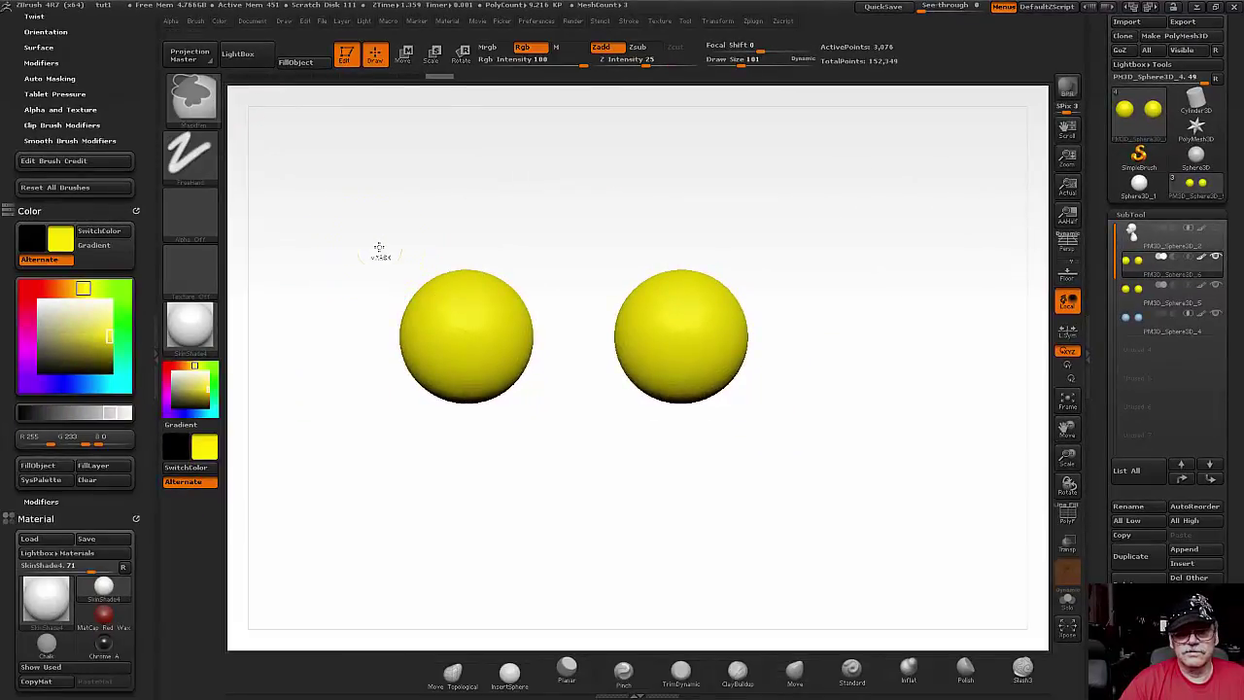
pyautogui.moveTo(385, 268)
pyautogui.keyDown('ctrl'); pyautogui.mouseDown()
pyautogui.moveTo(399, 290)
pyautogui.moveTo(813, 337)
pyautogui.mouseUp(); pyautogui.keyUp('ctrl')
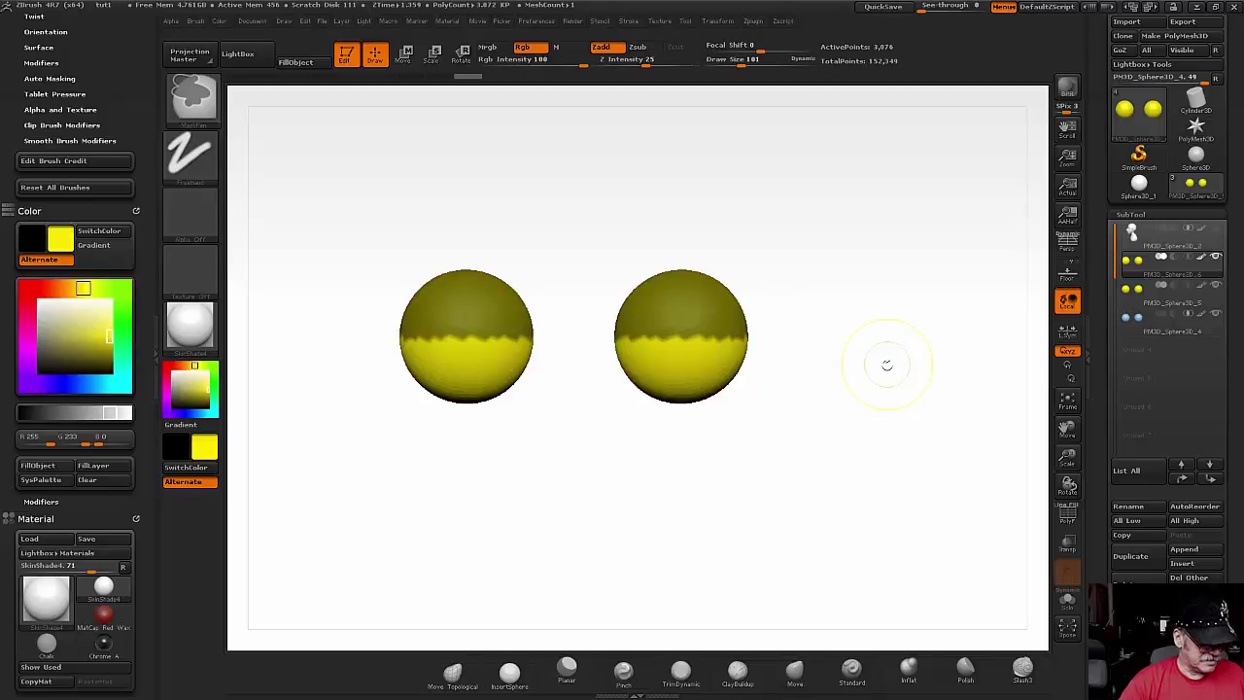
pyautogui.keyDown('ctrl'); pyautogui.moveTo(882, 361); pyautogui.dragTo(885, 361); pyautogui.keyUp('ctrl')
pyautogui.click(794, 670)
# - Set ClipRect as selection brush and MaskRect as masking brush, then mask the spheres' top halves
pyautogui.click(194, 99)
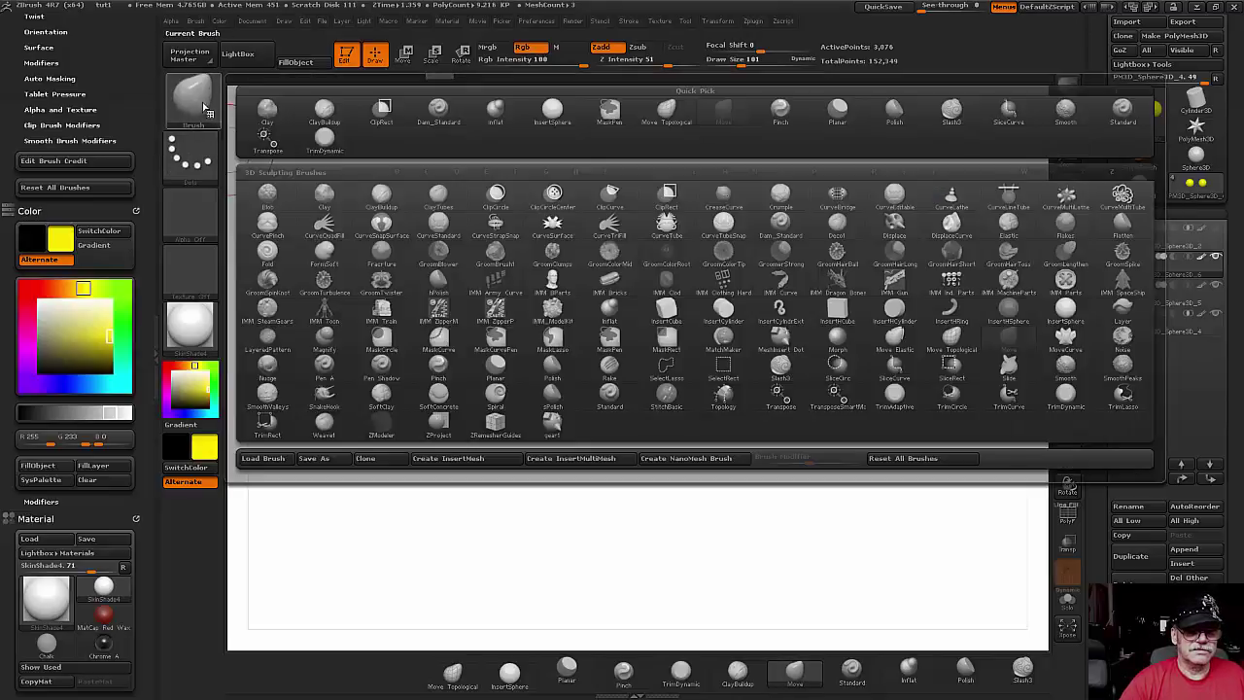
pyautogui.click(669, 192)
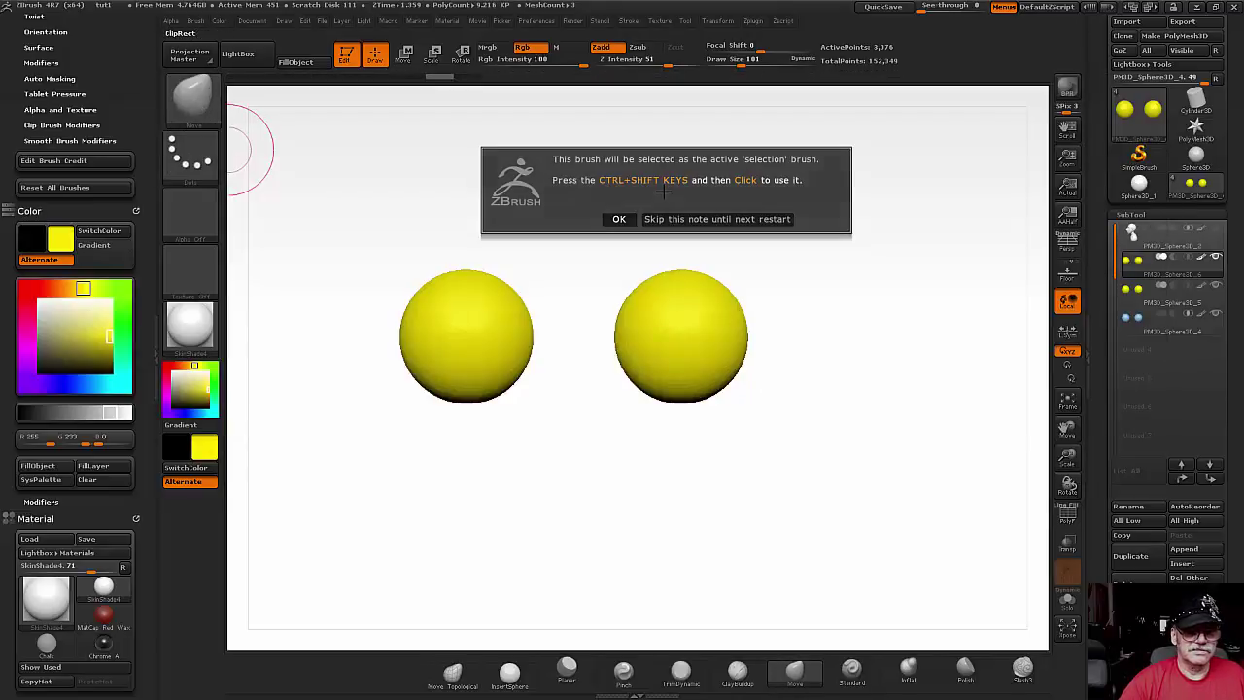
pyautogui.click(620, 220)
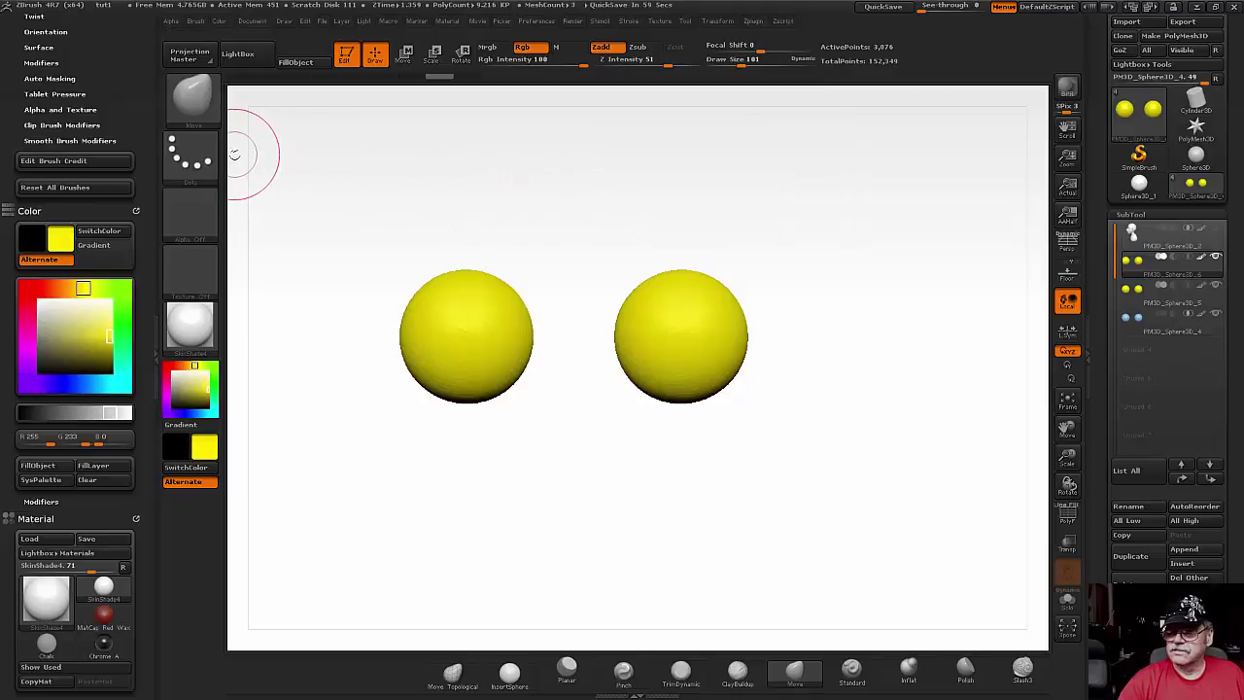
pyautogui.press('ctrl')
pyautogui.click(192, 97)
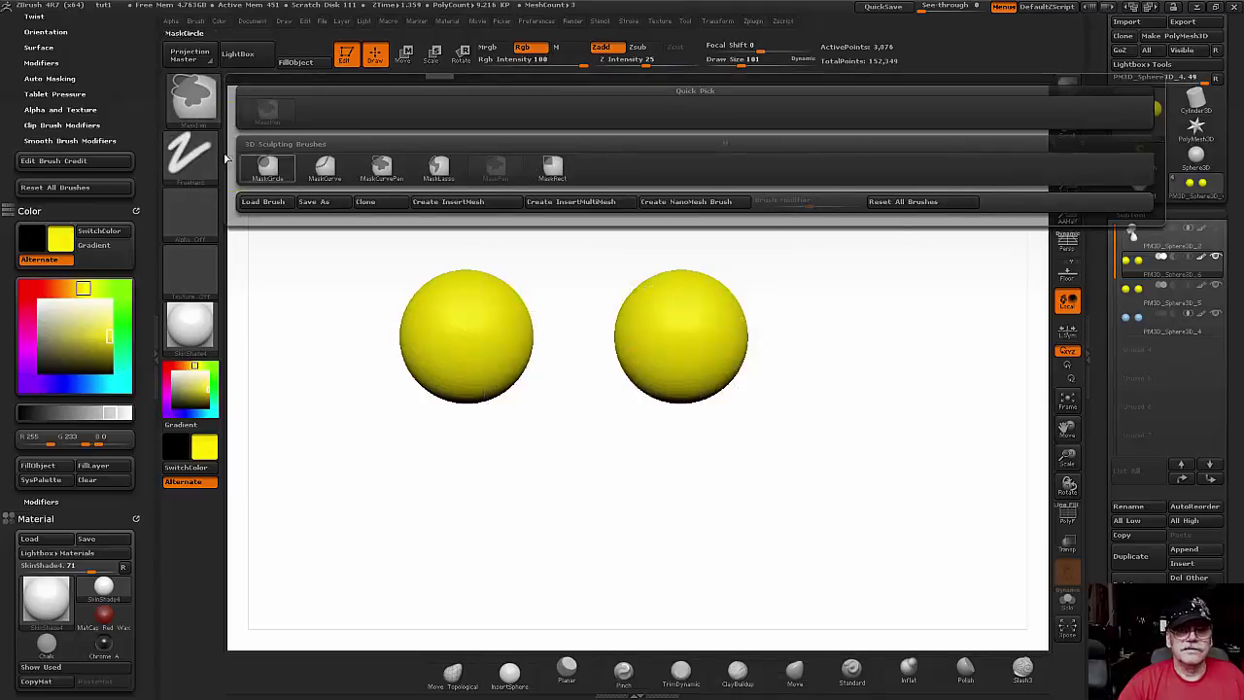
pyautogui.click(552, 167)
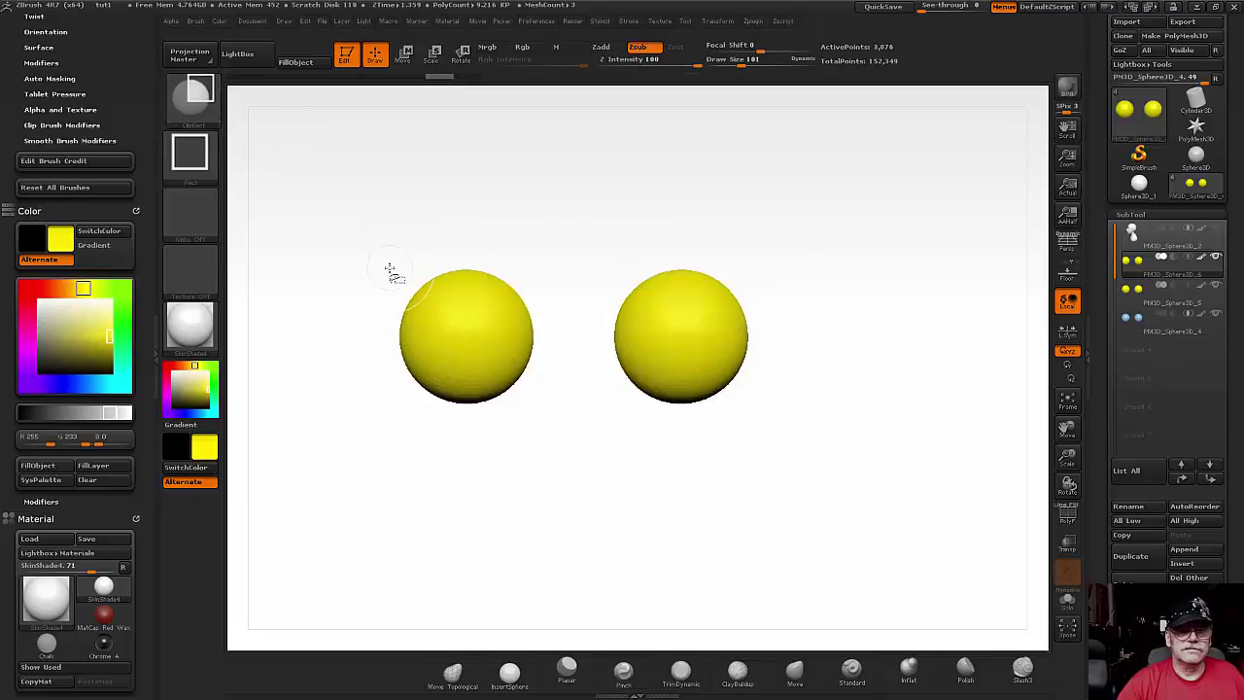
pyautogui.moveTo(389, 269)
pyautogui.keyDown('ctrl'); pyautogui.mouseDown()
pyautogui.moveTo(792, 337)
pyautogui.moveTo(646, 394)
pyautogui.moveTo(772, 339)
pyautogui.mouseUp(); pyautogui.keyUp('ctrl')
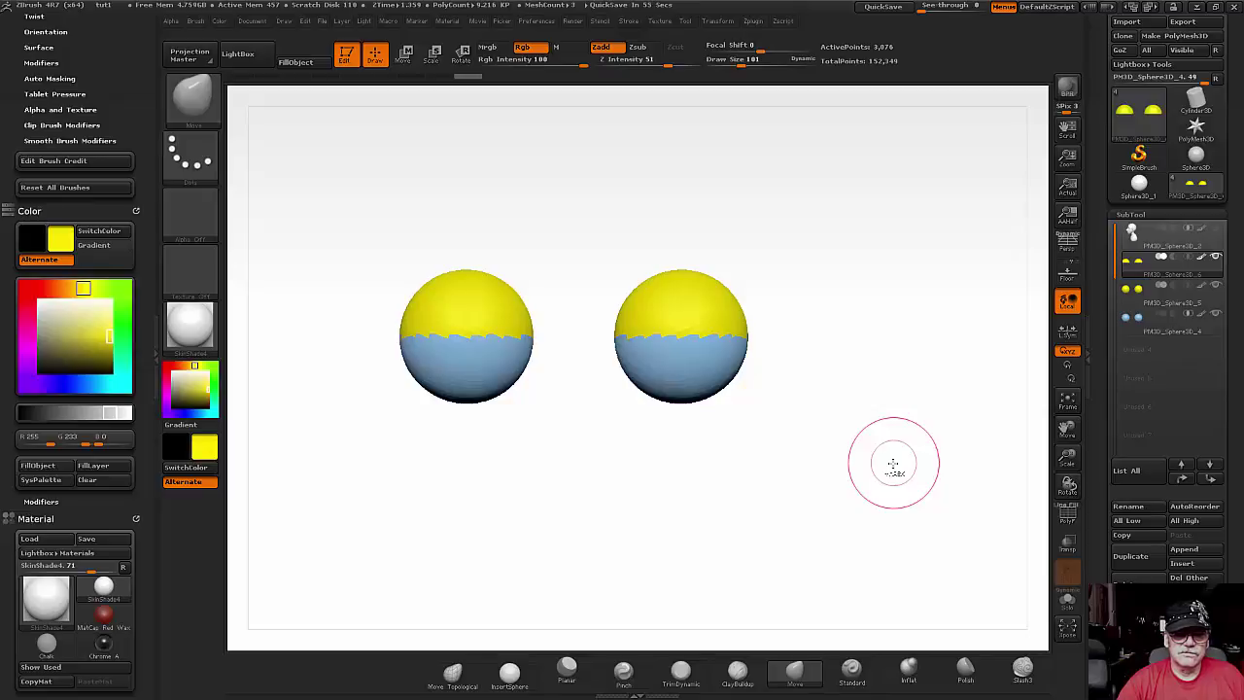
# - Unhide the whole yellow spheres and subdivide the subtool repeatedly with Ctrl+D
pyautogui.keyDown('ctrl'); pyautogui.click(893, 465); pyautogui.keyUp('ctrl')
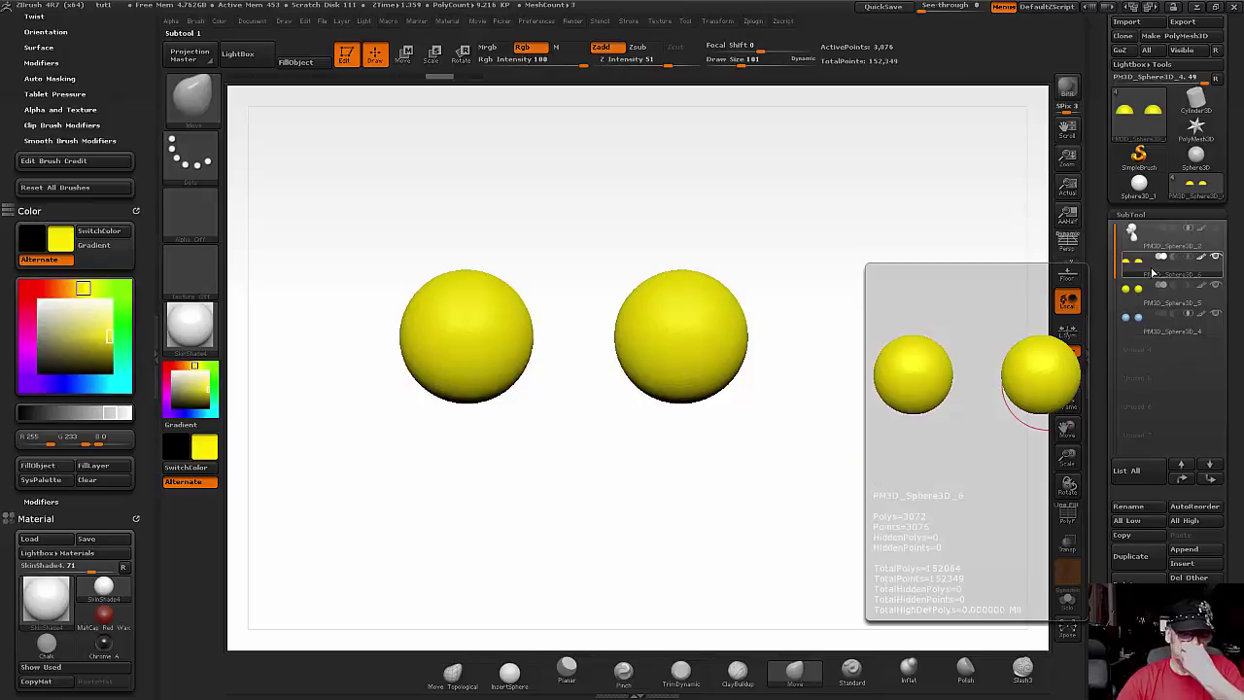
pyautogui.moveTo(1157, 267)
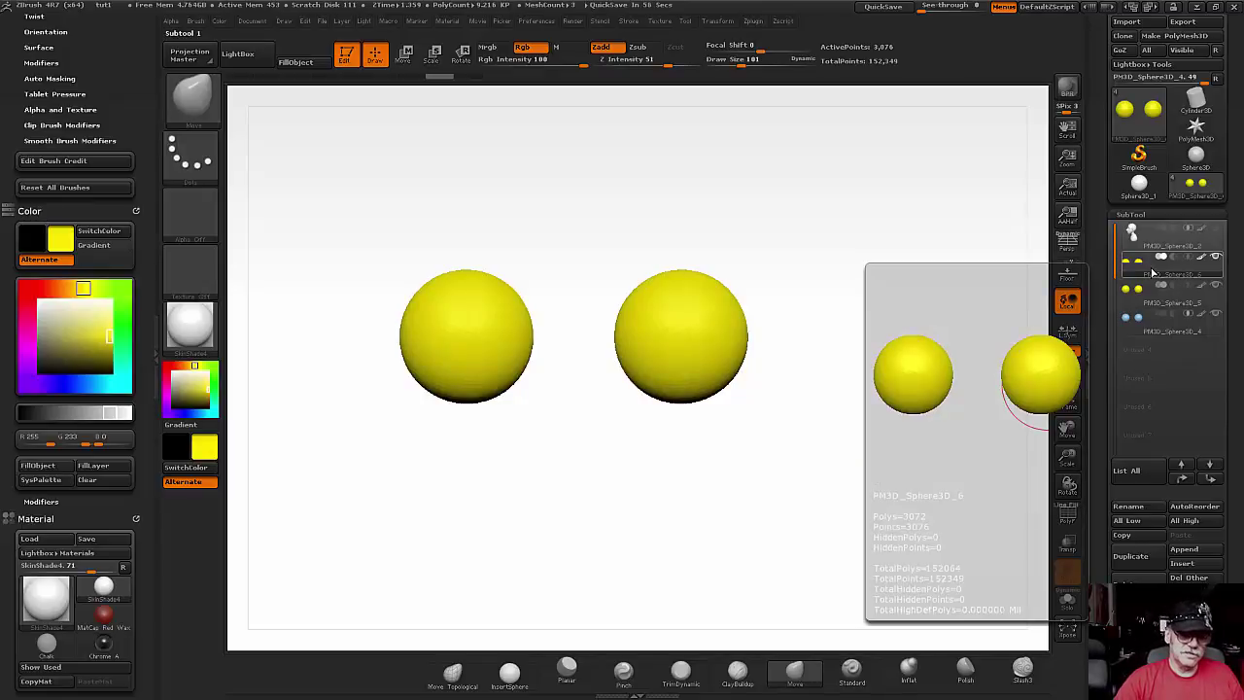
pyautogui.press('ctrl')
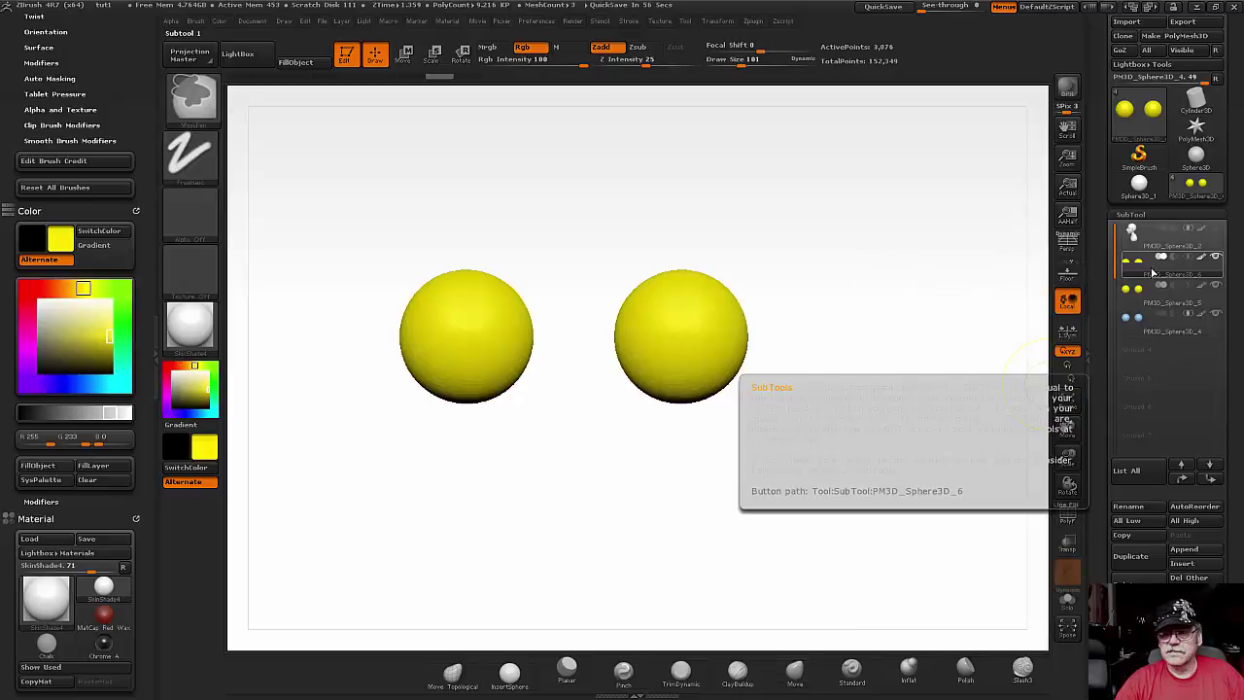
pyautogui.hotkey('ctrl', 'd')
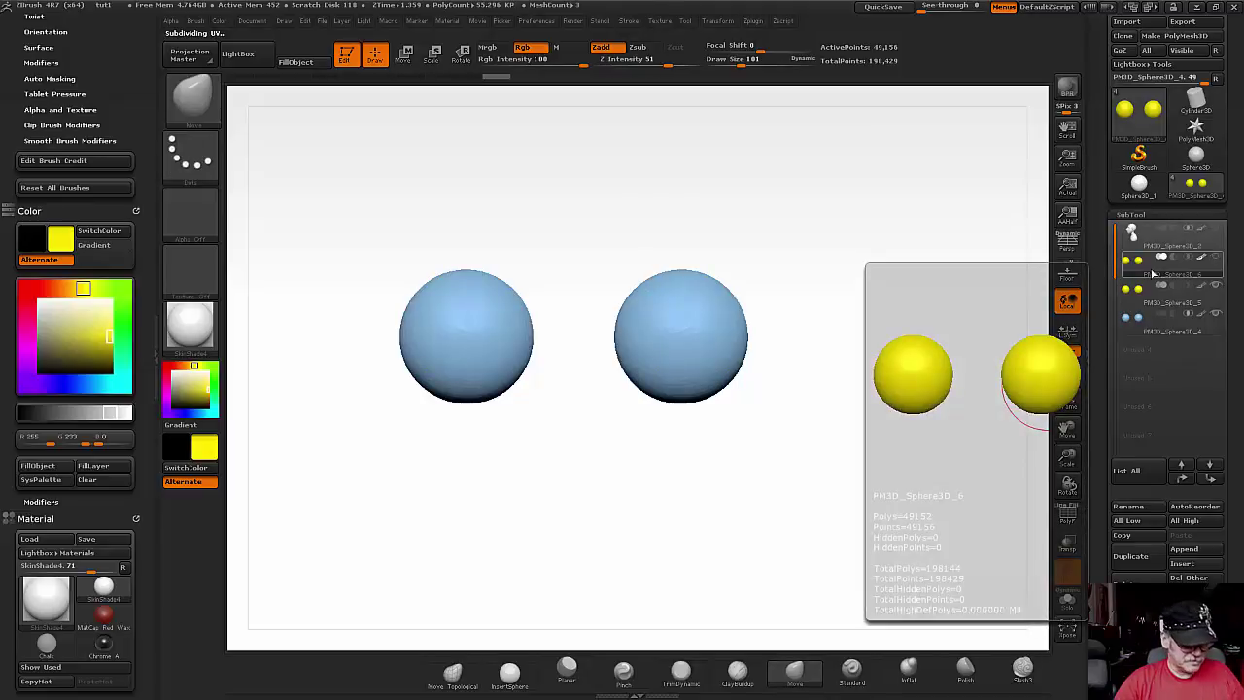
pyautogui.press('ctrl')
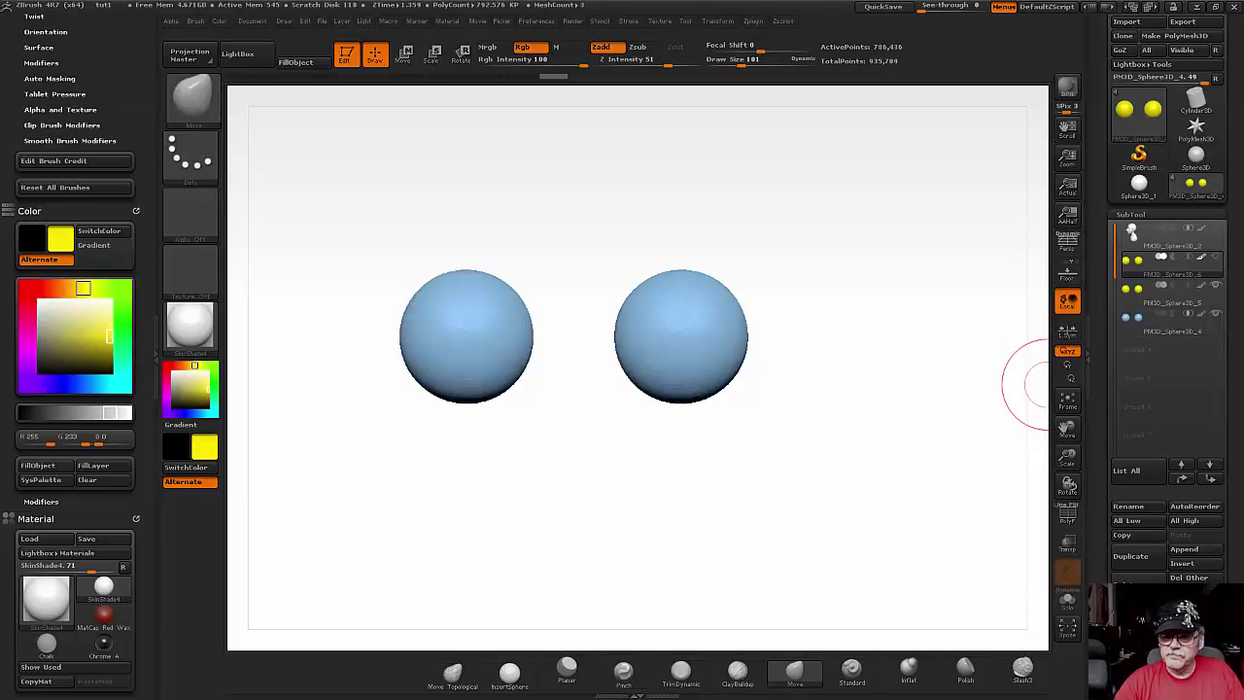
# - Delete the sphere subtool's lower subdivision levels in Geometry and divide it once more
pyautogui.click(1130, 214)
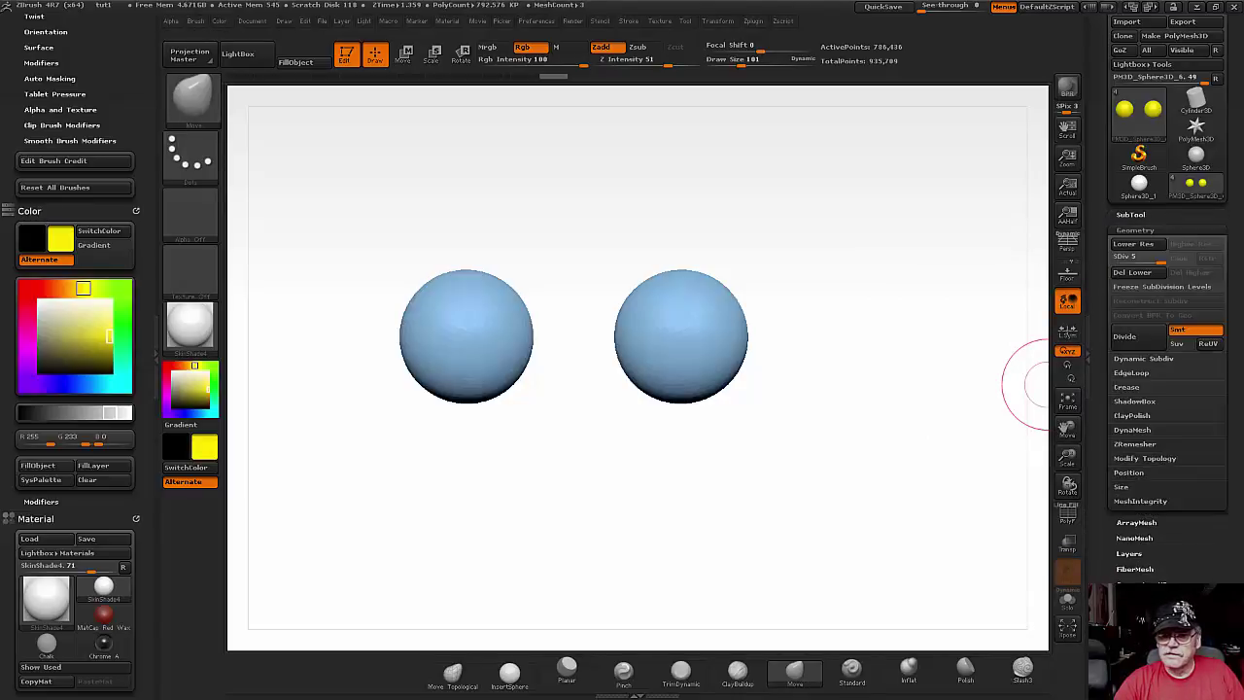
pyautogui.click(1133, 276)
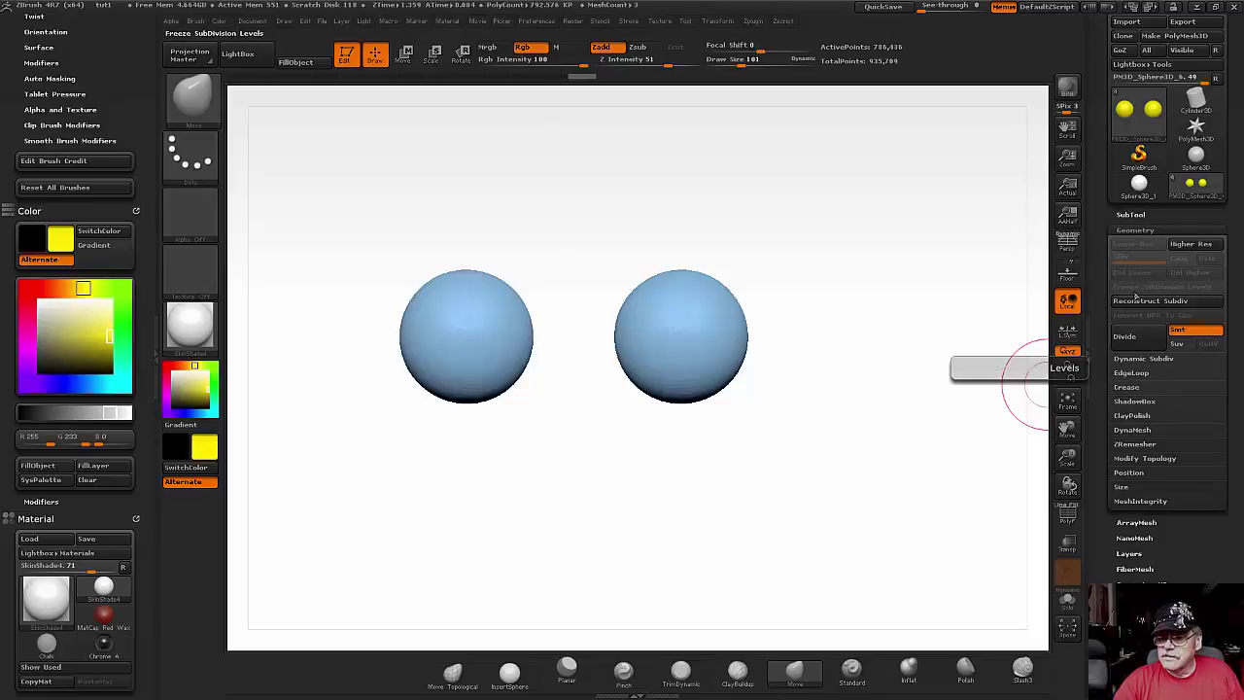
pyautogui.click(1135, 288)
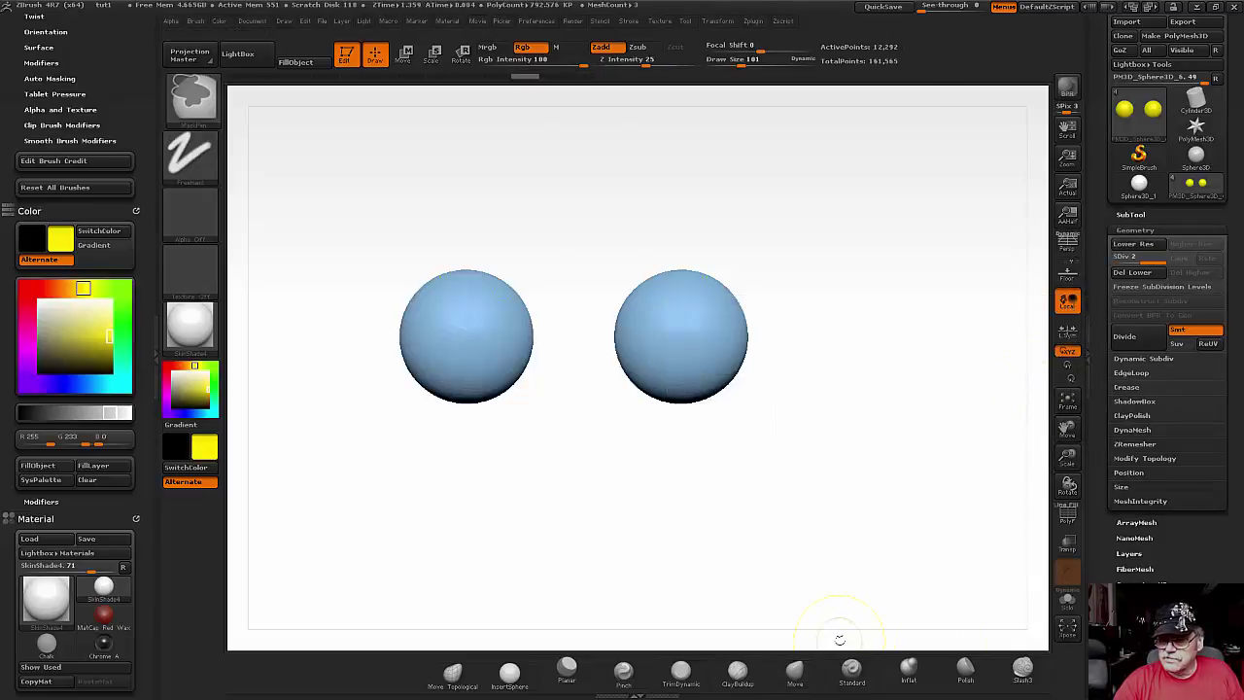
pyautogui.hotkey('ctrl', 'd')
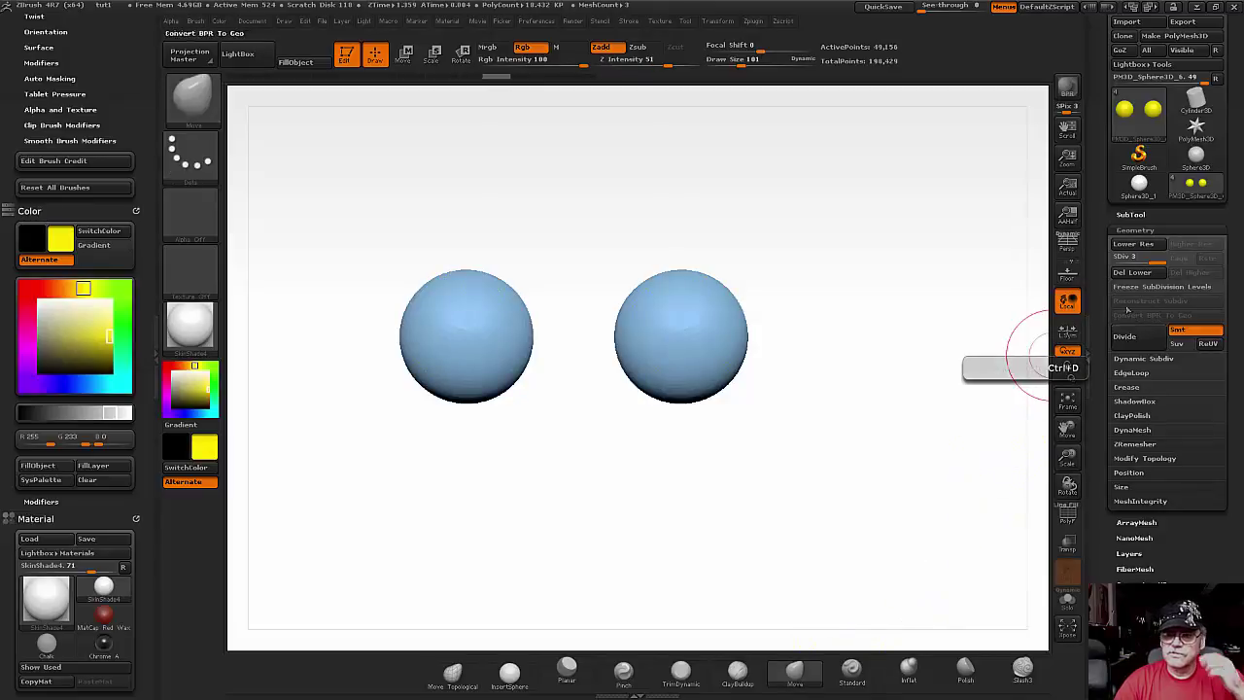
pyautogui.hotkey('shift', 'd')
# - Subdivide PM3D_Sphere3D_5 to a higher resolution and delete its lower subdivision levels
pyautogui.click(1130, 214)
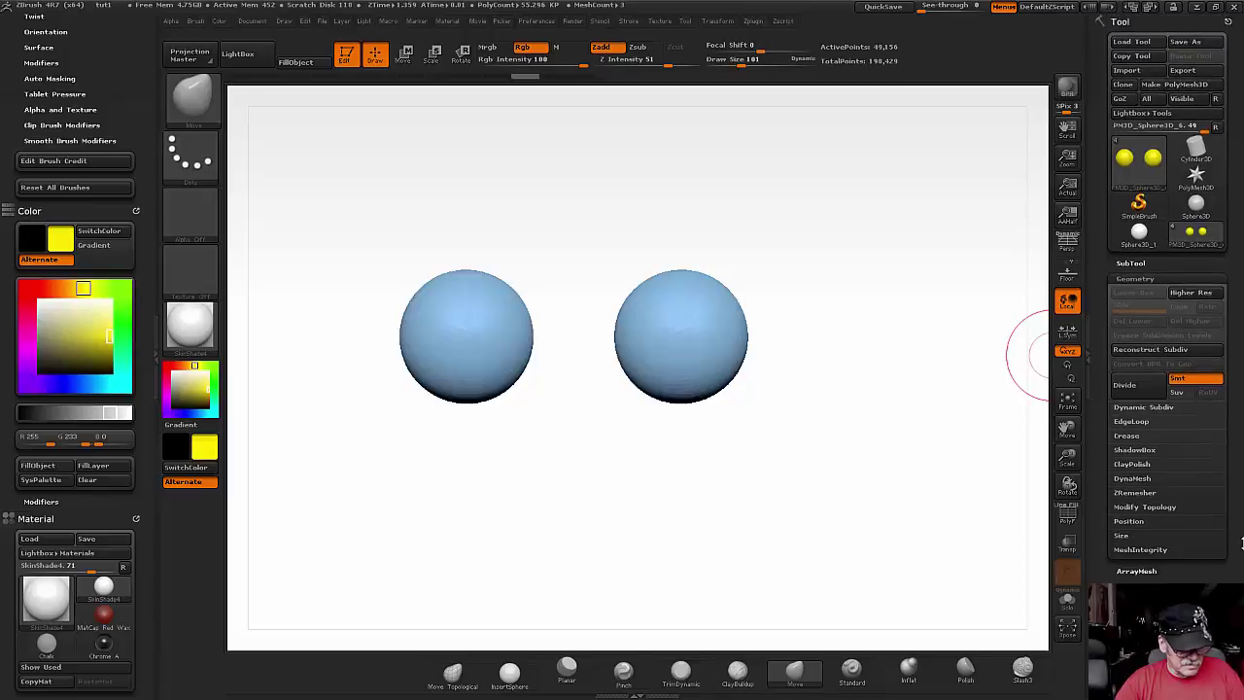
pyautogui.moveTo(1166, 290)
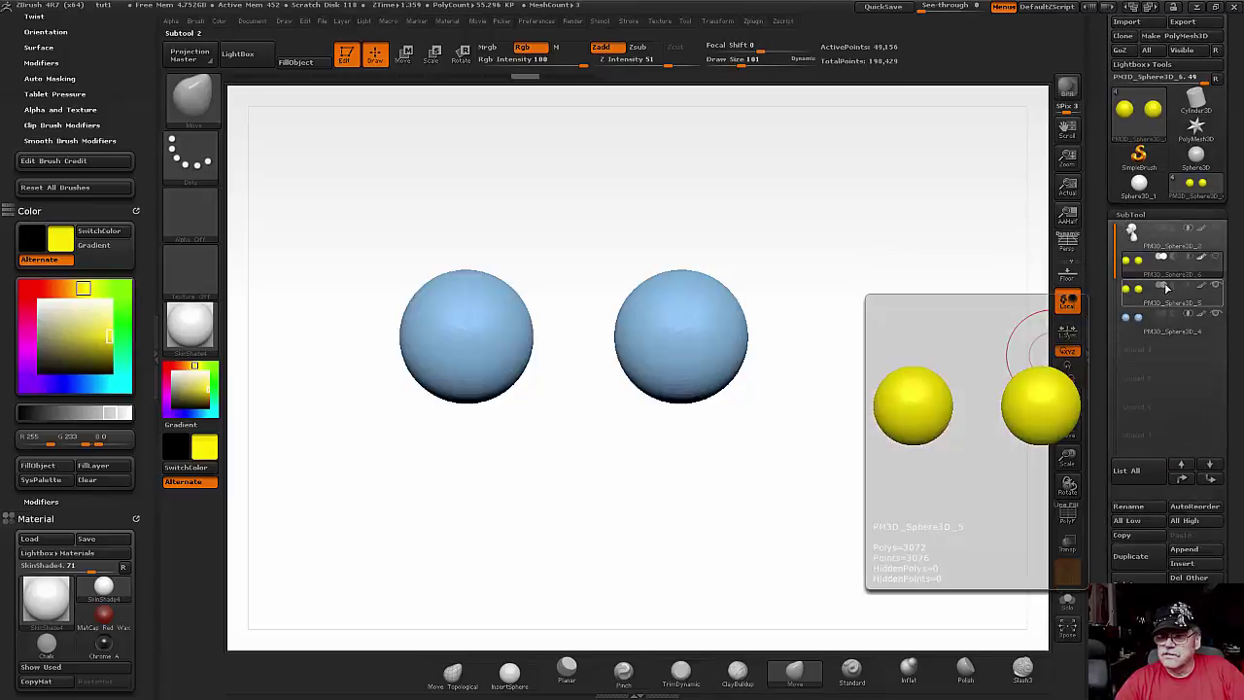
pyautogui.click(1170, 298)
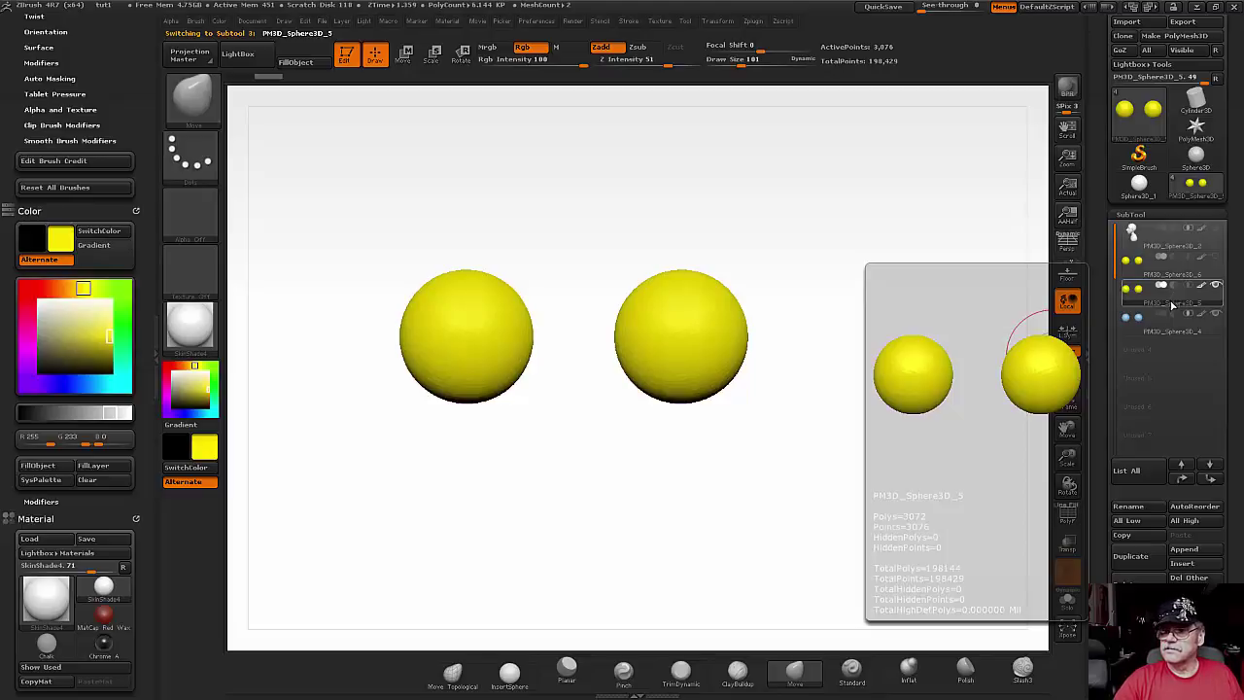
pyautogui.hotkey('ctrl', 'd')
pyautogui.press('b')
pyautogui.press('m')
pyautogui.press('v')
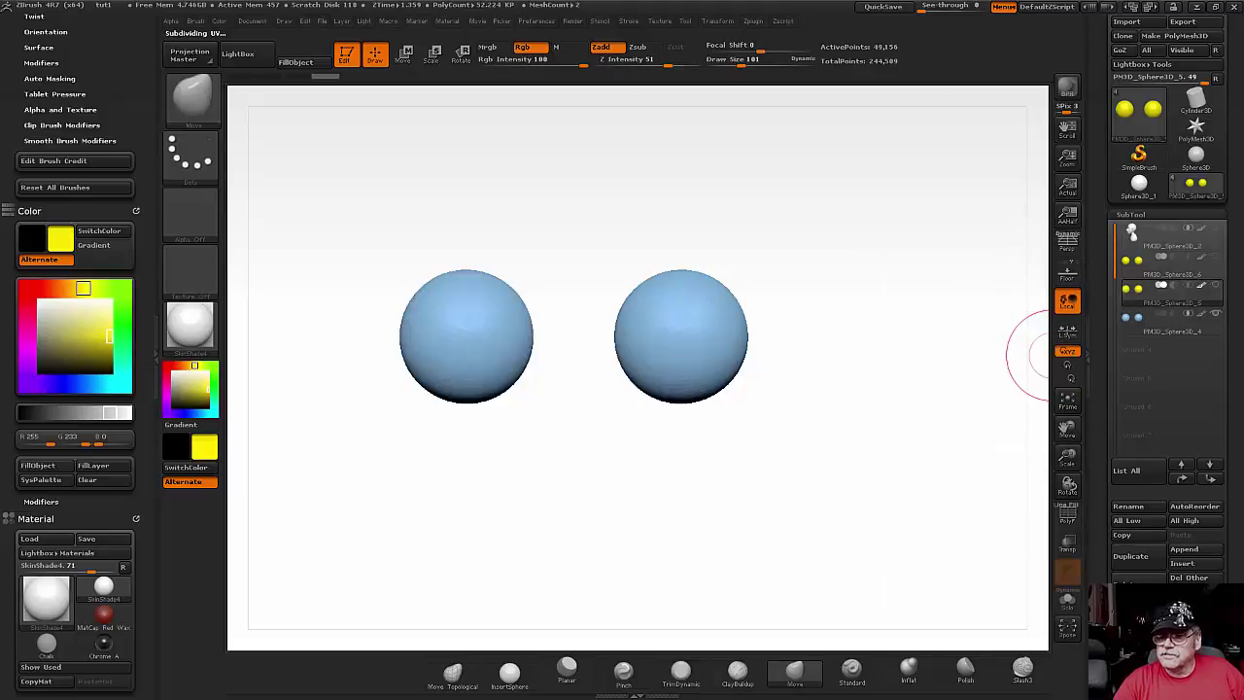
pyautogui.scroll(-5, 1089, 569)
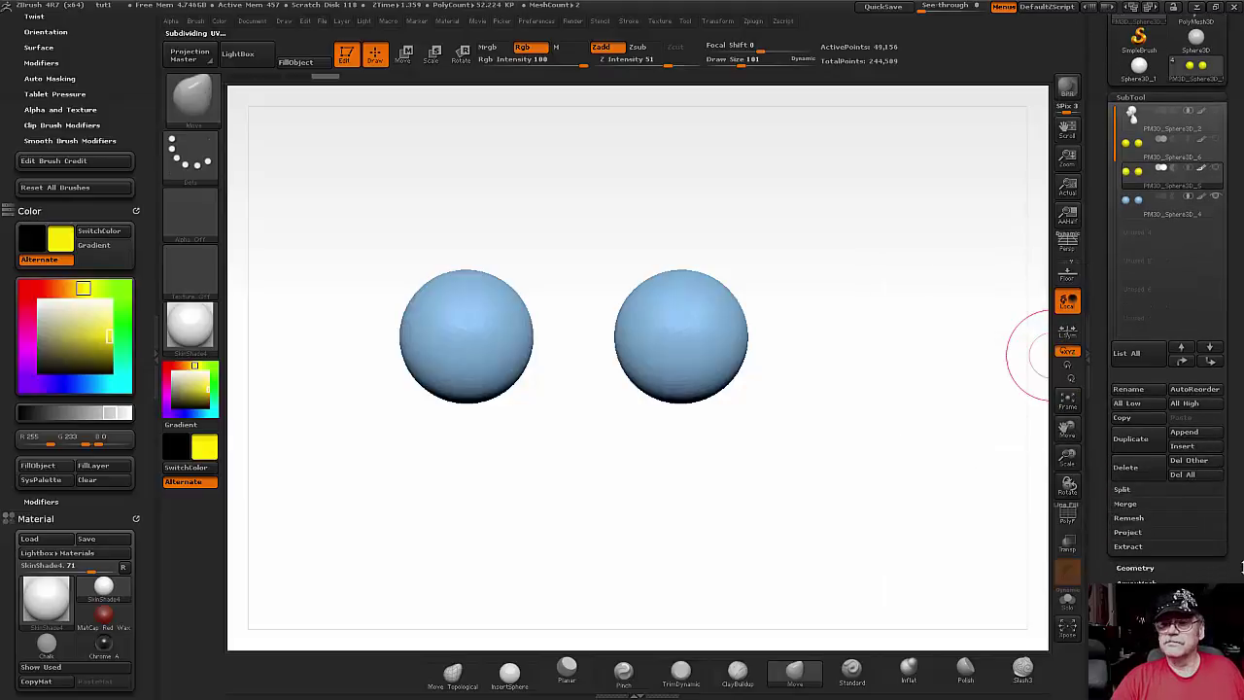
pyautogui.click(1128, 565)
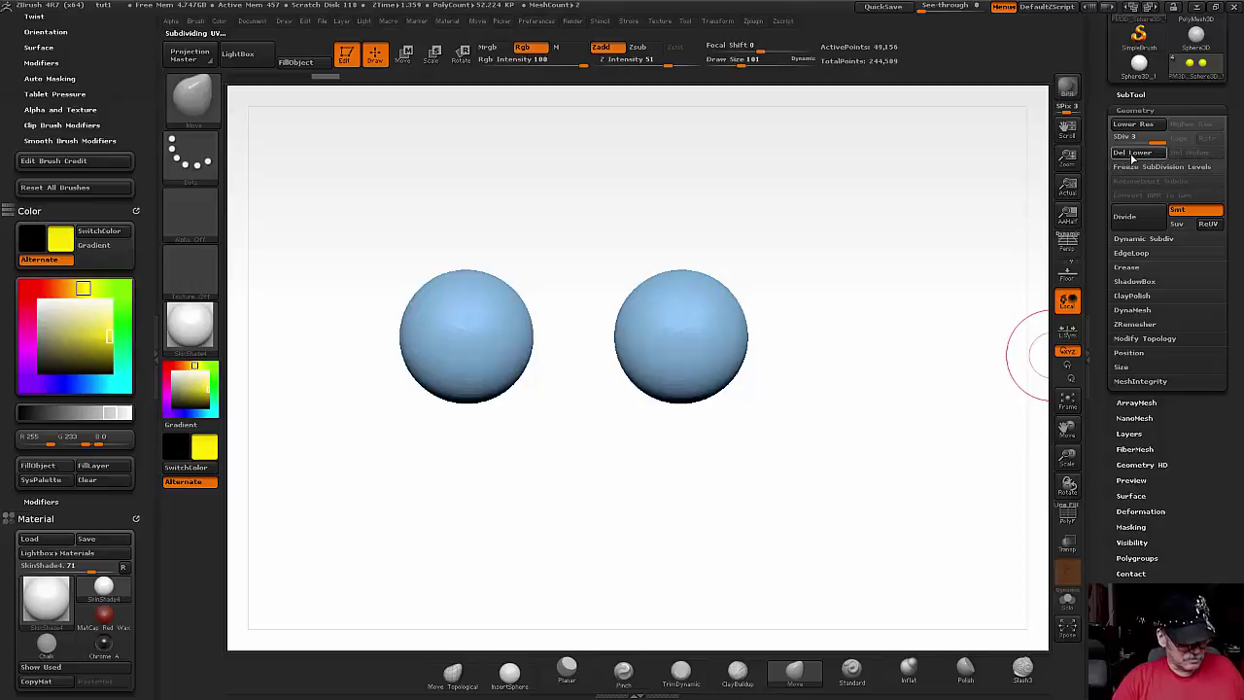
pyautogui.doubleClick(1132, 124)
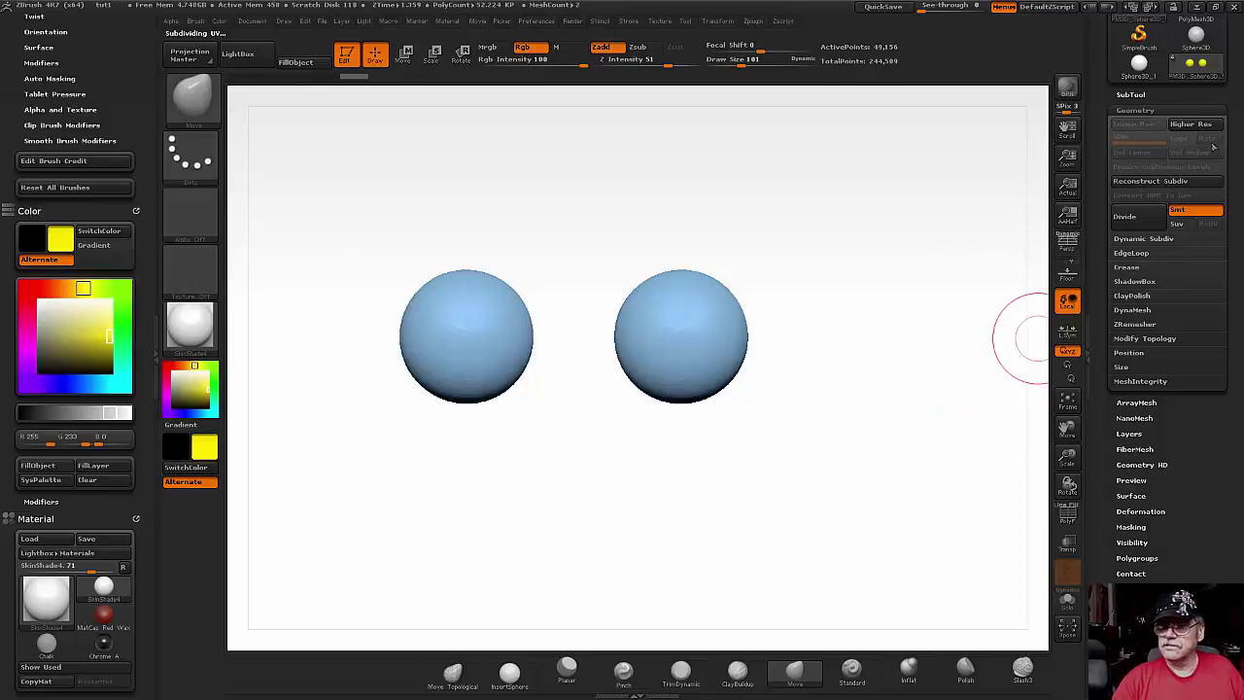
pyautogui.click(1128, 95)
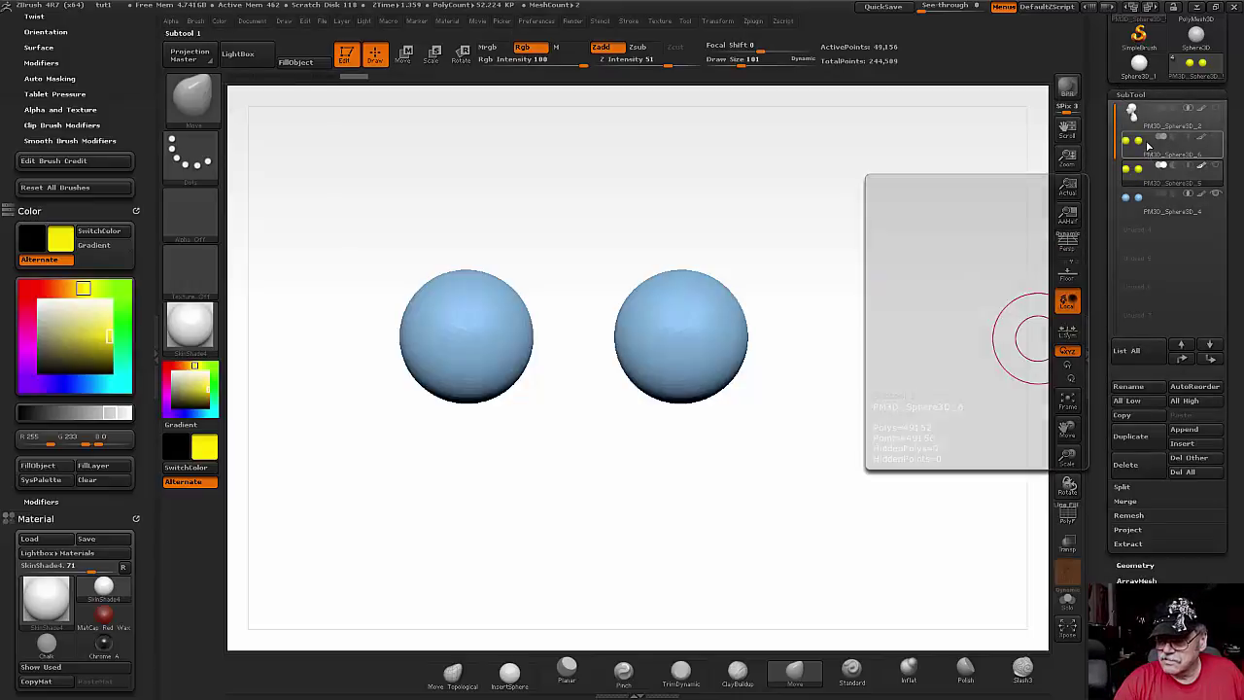
# - Cut away the lower halves of one yellow sphere subtool with ClipRect
pyautogui.click(1154, 146)
pyautogui.click(1217, 139)
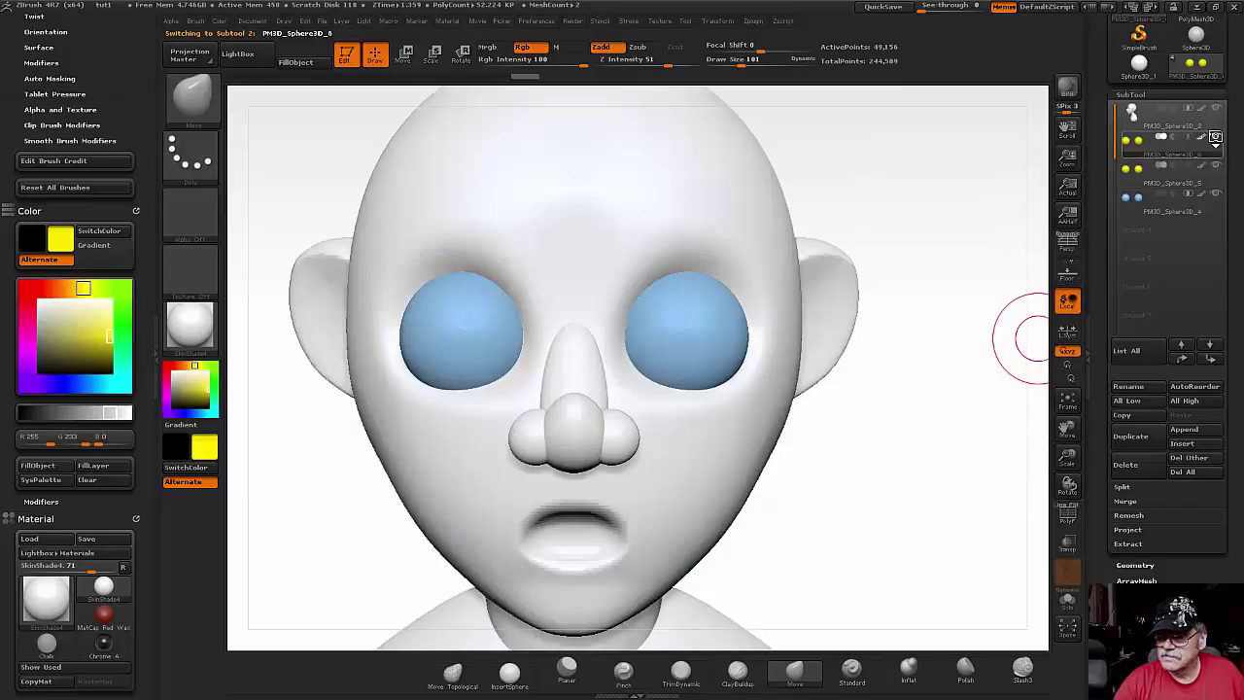
pyautogui.click(1217, 139)
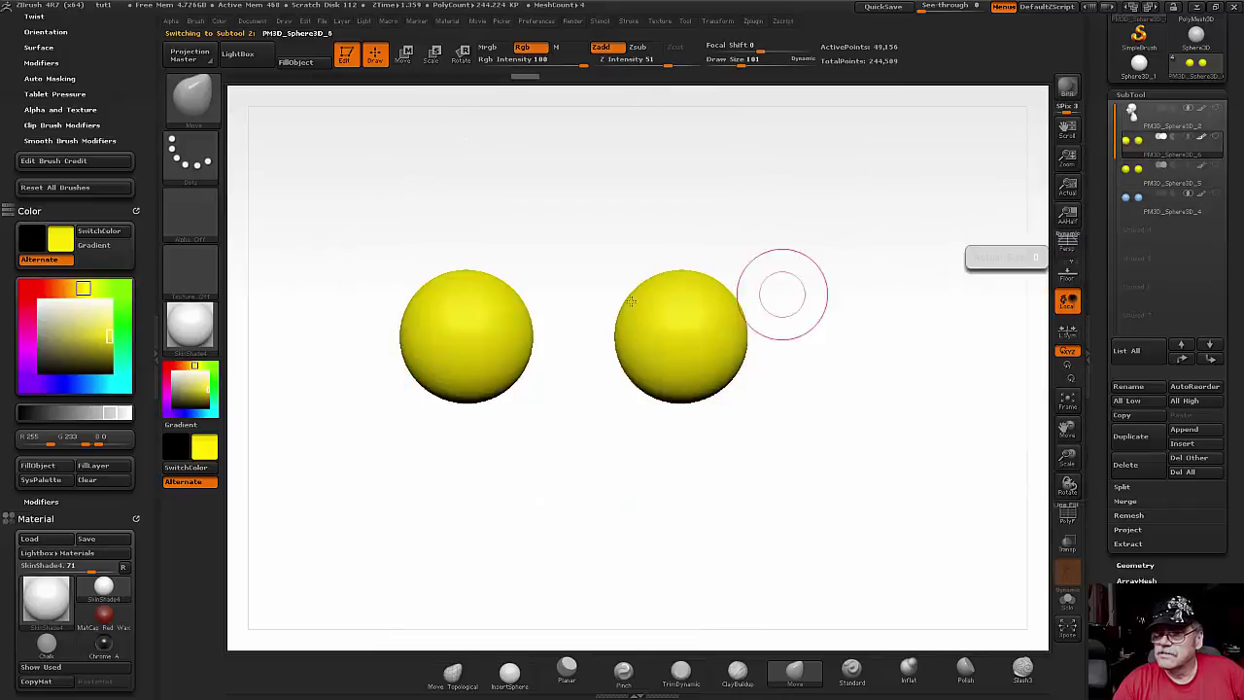
pyautogui.click(192, 94)
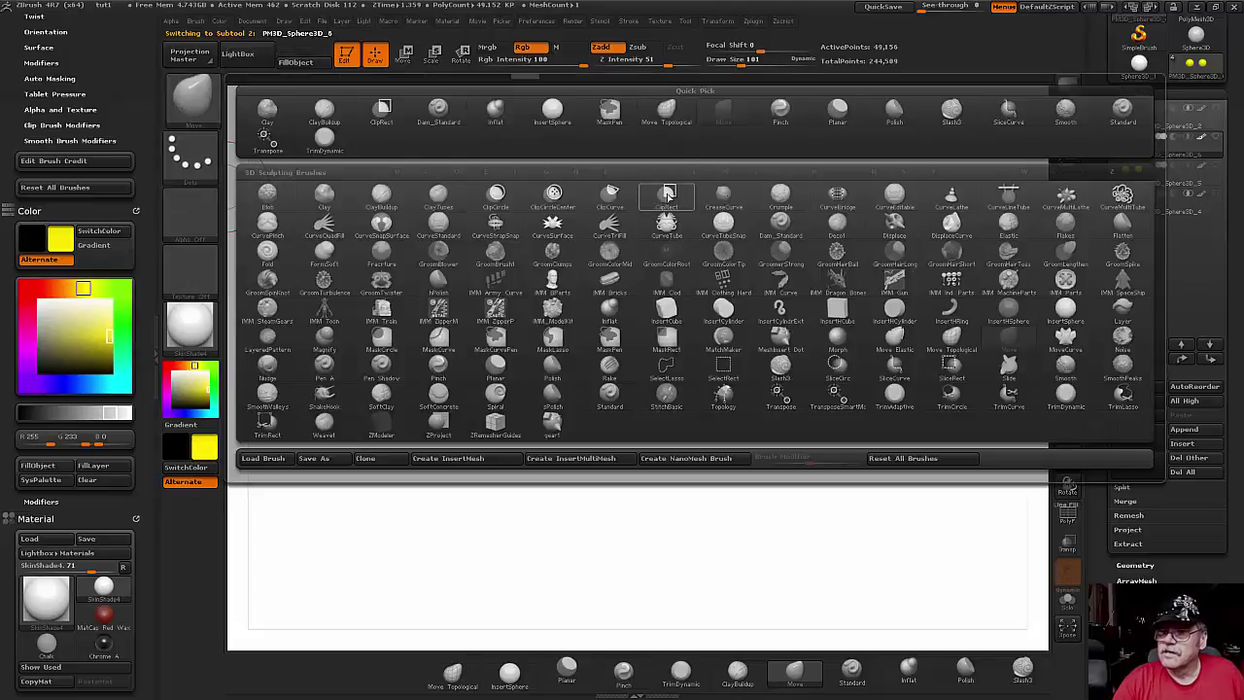
pyautogui.click(669, 194)
pyautogui.click(618, 222)
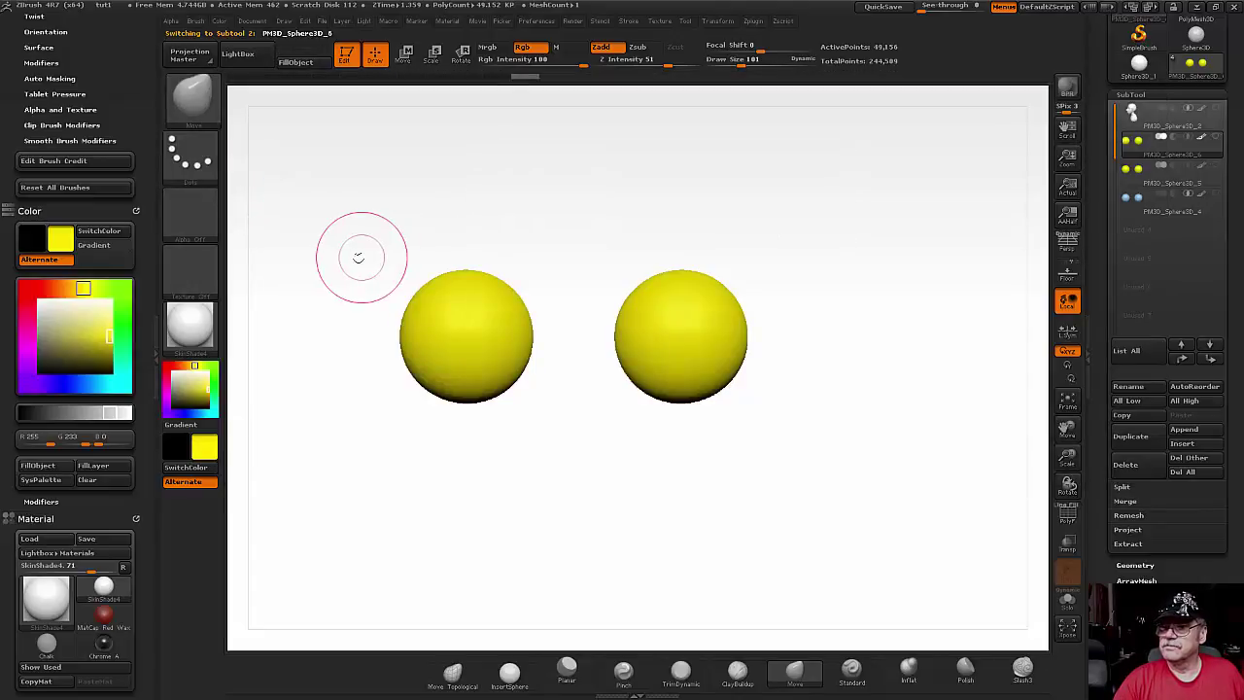
pyautogui.moveTo(387, 268)
pyautogui.keyDown('ctrl'); pyautogui.keyDown('shift'); pyautogui.mouseDown()
pyautogui.moveTo(465, 296)
pyautogui.moveTo(808, 329)
pyautogui.moveTo(817, 345)
pyautogui.moveTo(827, 263)
pyautogui.mouseUp(); pyautogui.keyUp('shift'); pyautogui.keyUp('ctrl')
pyautogui.press('b')
pyautogui.press('m')
pyautogui.press('v')
# - Cut away the upper halves of the other full yellow sphere subtool
pyautogui.moveTo(830, 241); pyautogui.dragTo(838, 406)
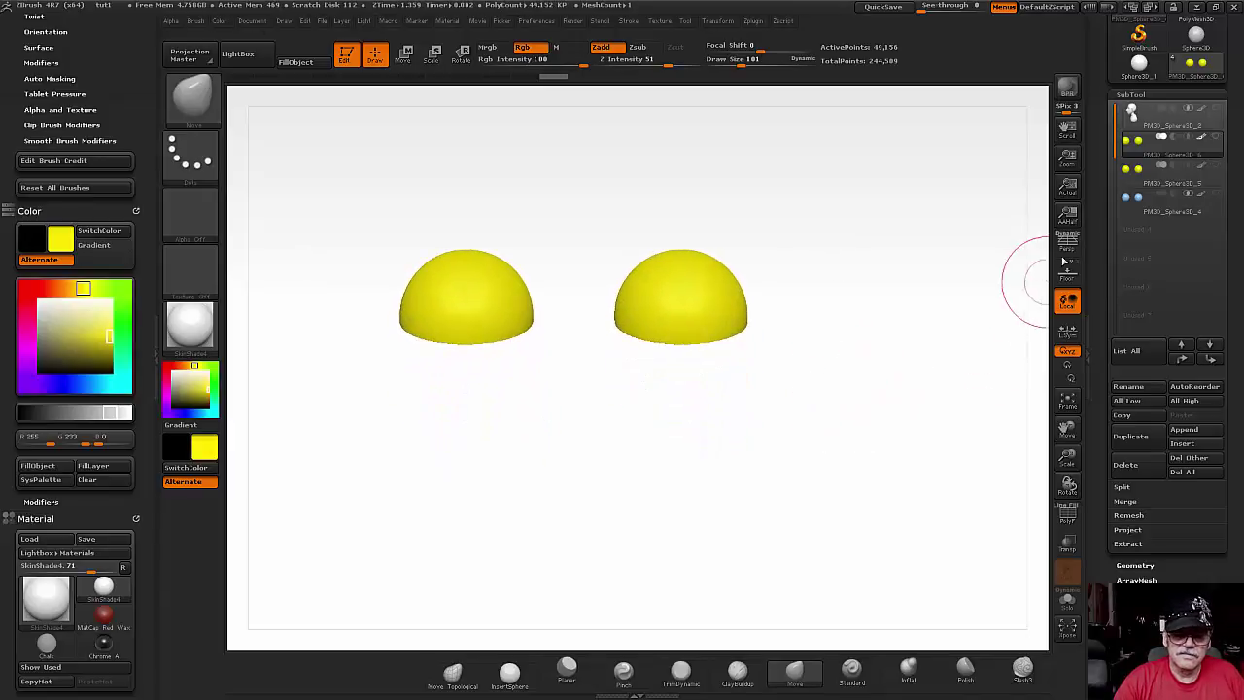
pyautogui.click(1135, 171)
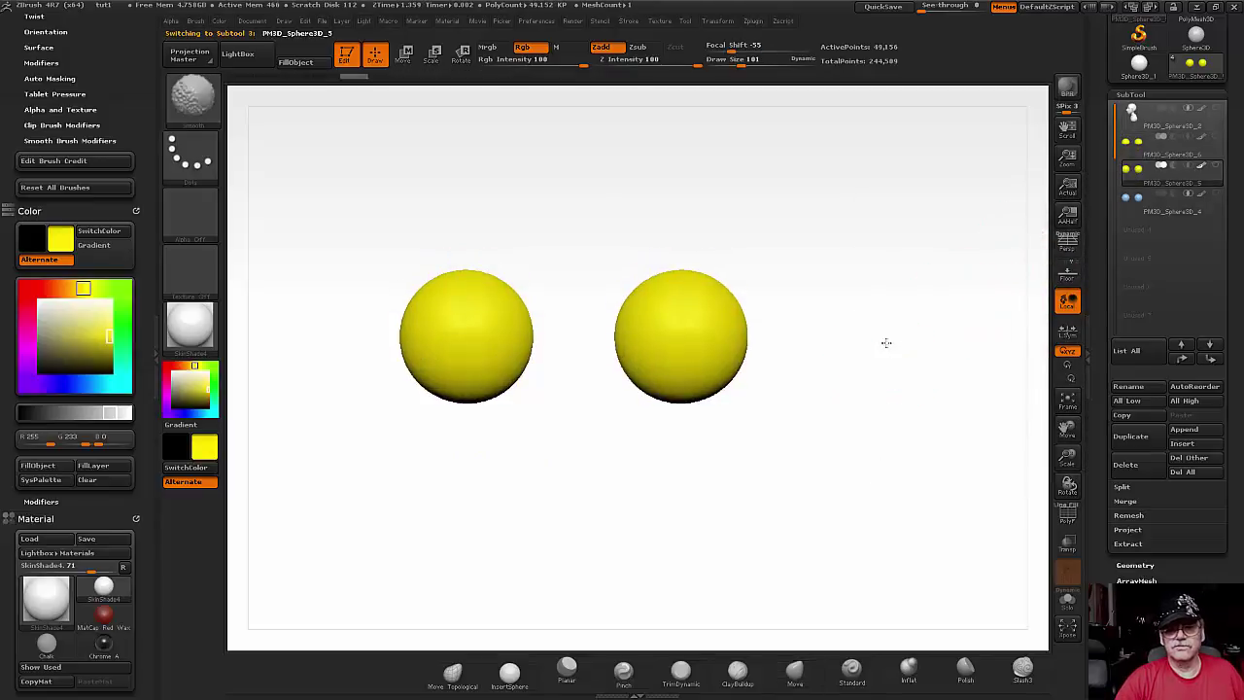
pyautogui.hotkey('ctrl', 'shift')
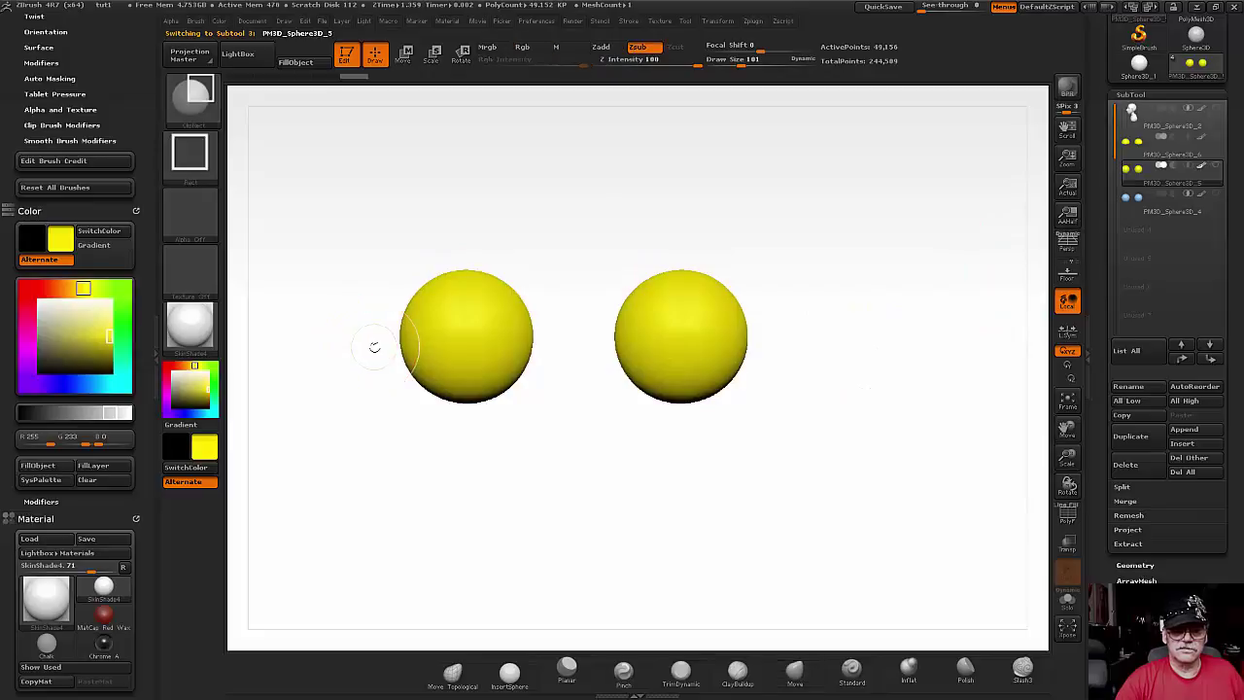
pyautogui.keyDown('ctrl'); pyautogui.keyDown('shift'); pyautogui.moveTo(373, 346); pyautogui.dragTo(818, 470); pyautogui.keyUp('shift'); pyautogui.keyUp('ctrl')
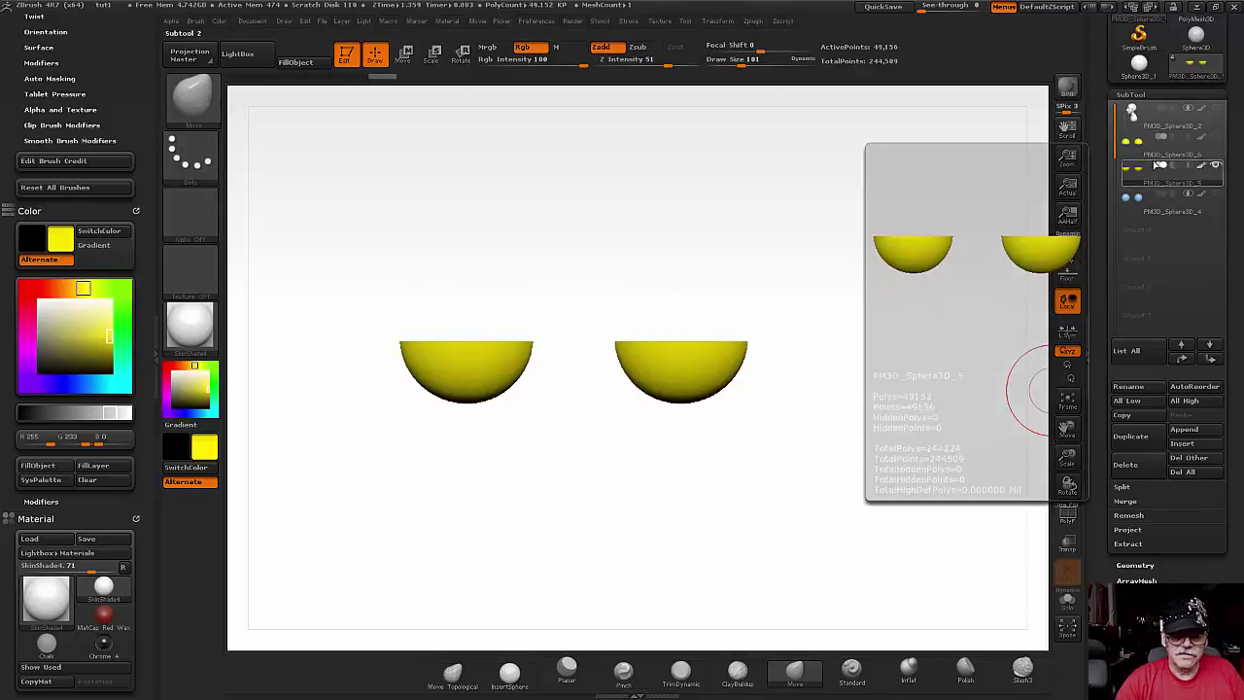
pyautogui.moveTo(1171, 116)
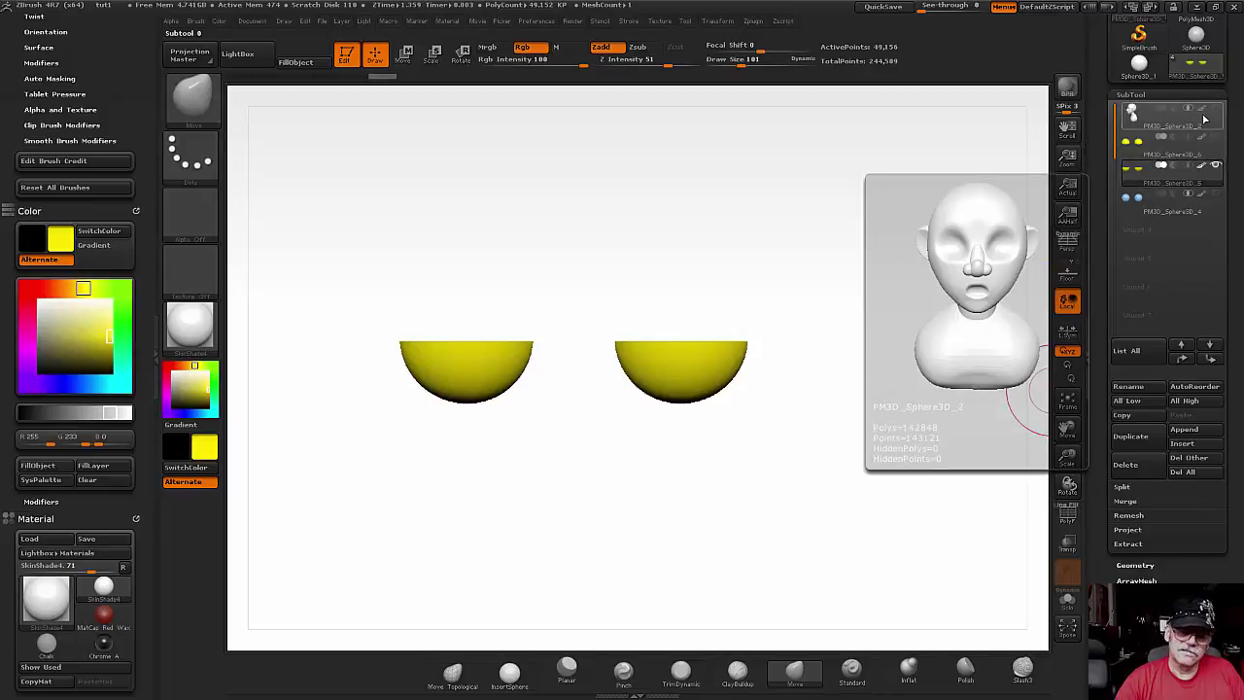
# - Select the head, orbit to a three-quarter view, and toggle subtool visibility to inspect the eyes
pyautogui.click(1205, 118)
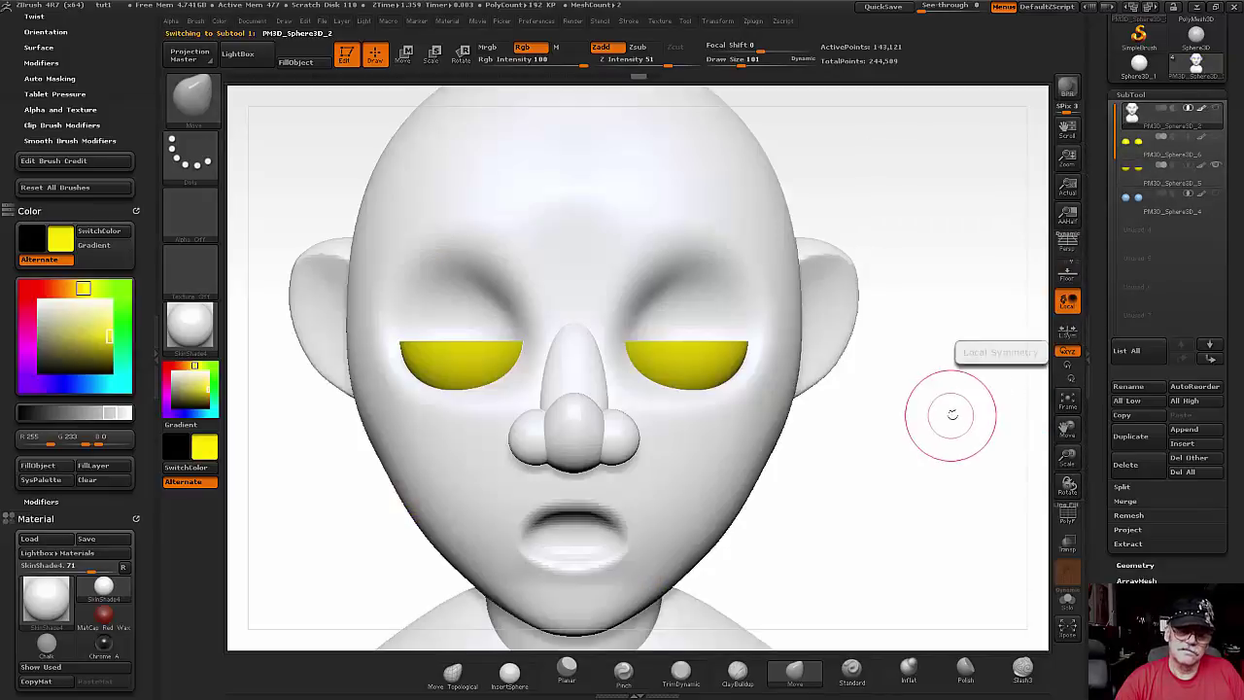
pyautogui.moveTo(948, 380); pyautogui.dragTo(906, 381)
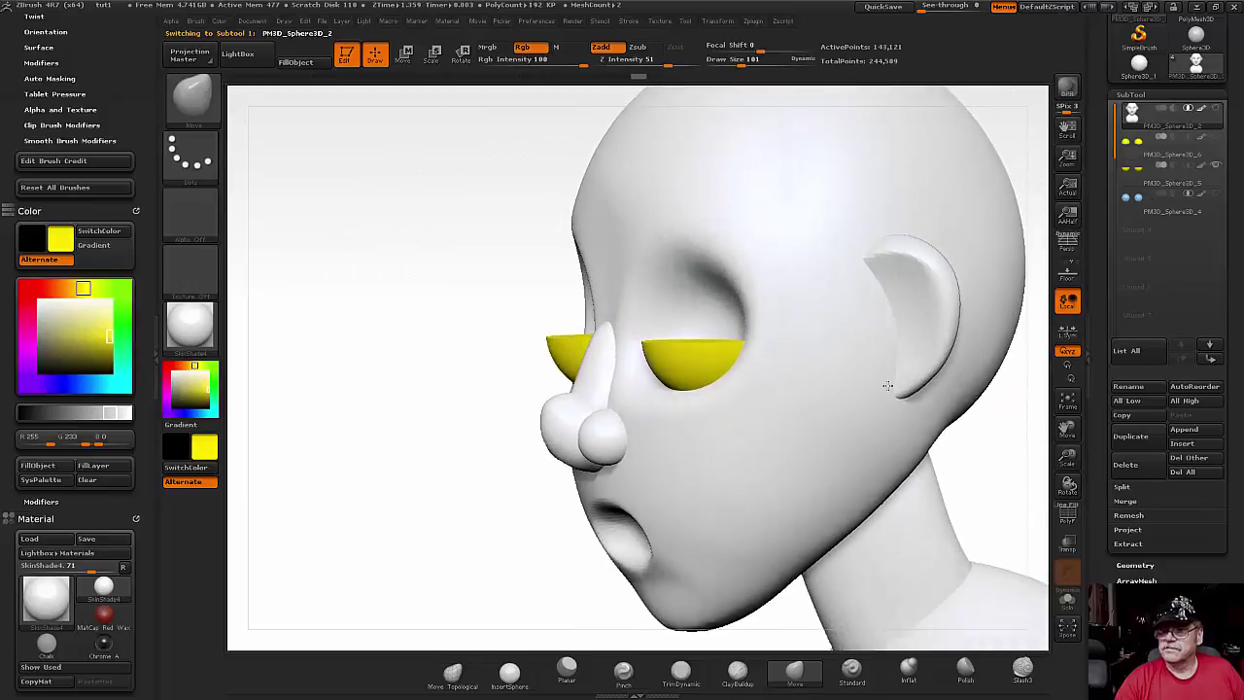
pyautogui.click(1171, 178)
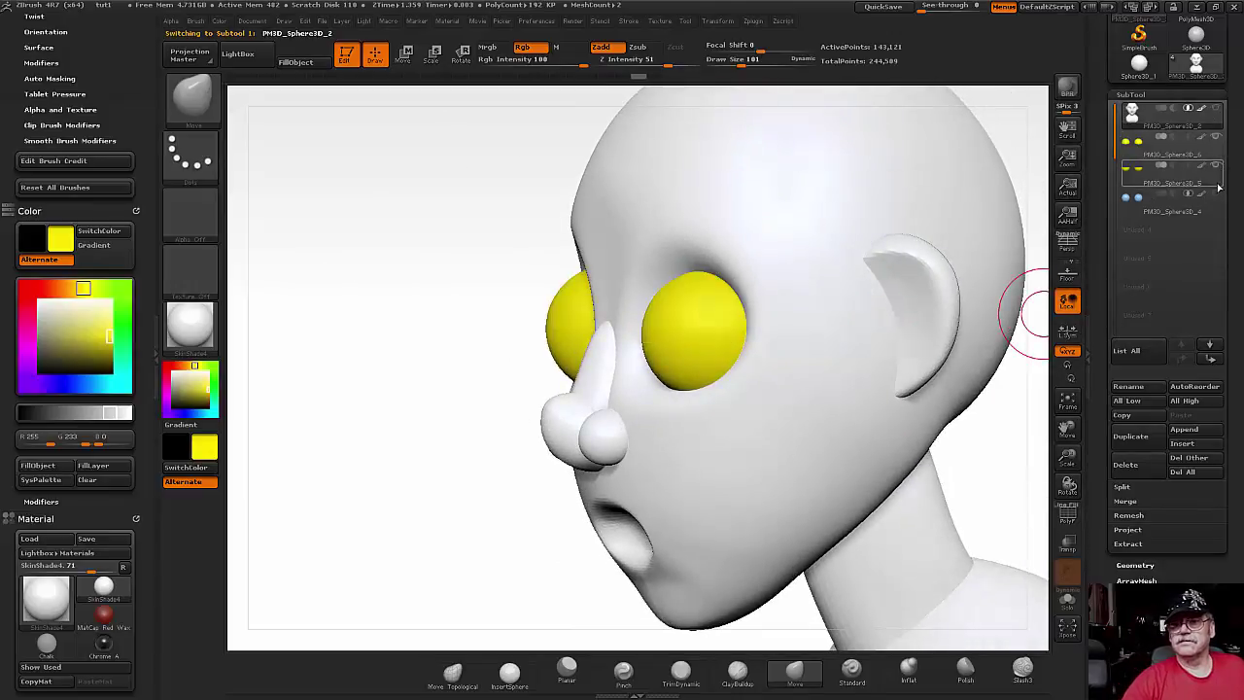
pyautogui.click(1214, 165)
pyautogui.click(1215, 165)
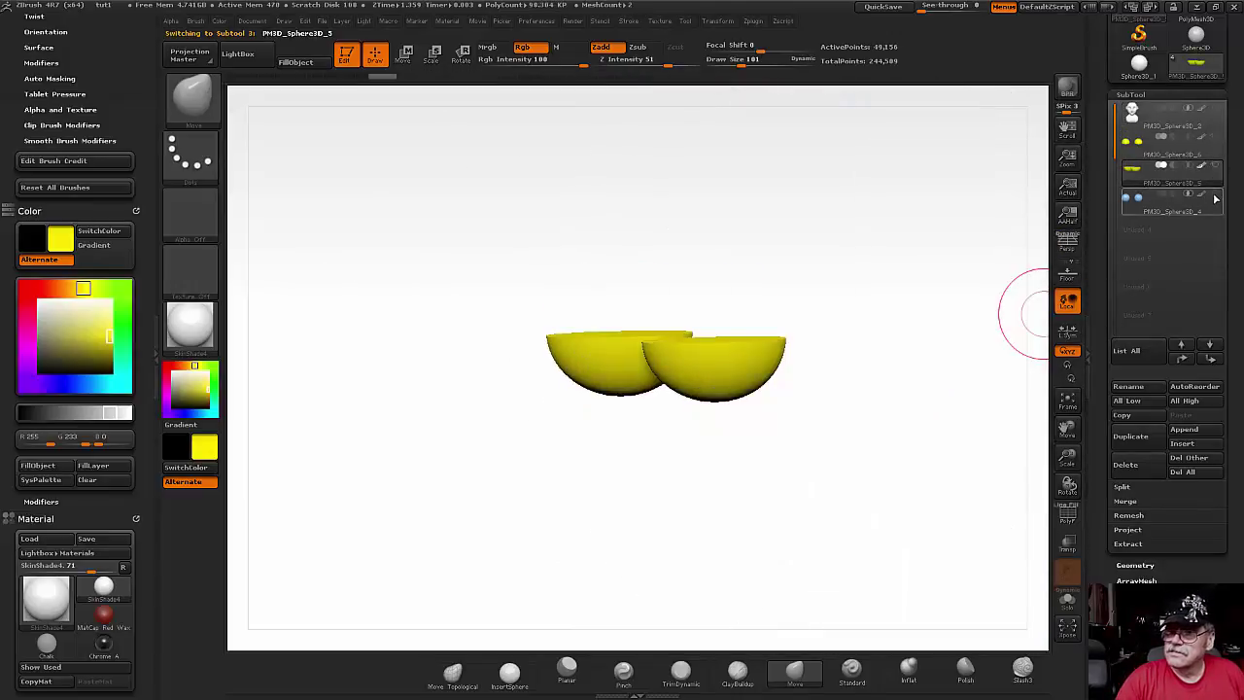
pyautogui.click(1215, 195)
pyautogui.click(1214, 113)
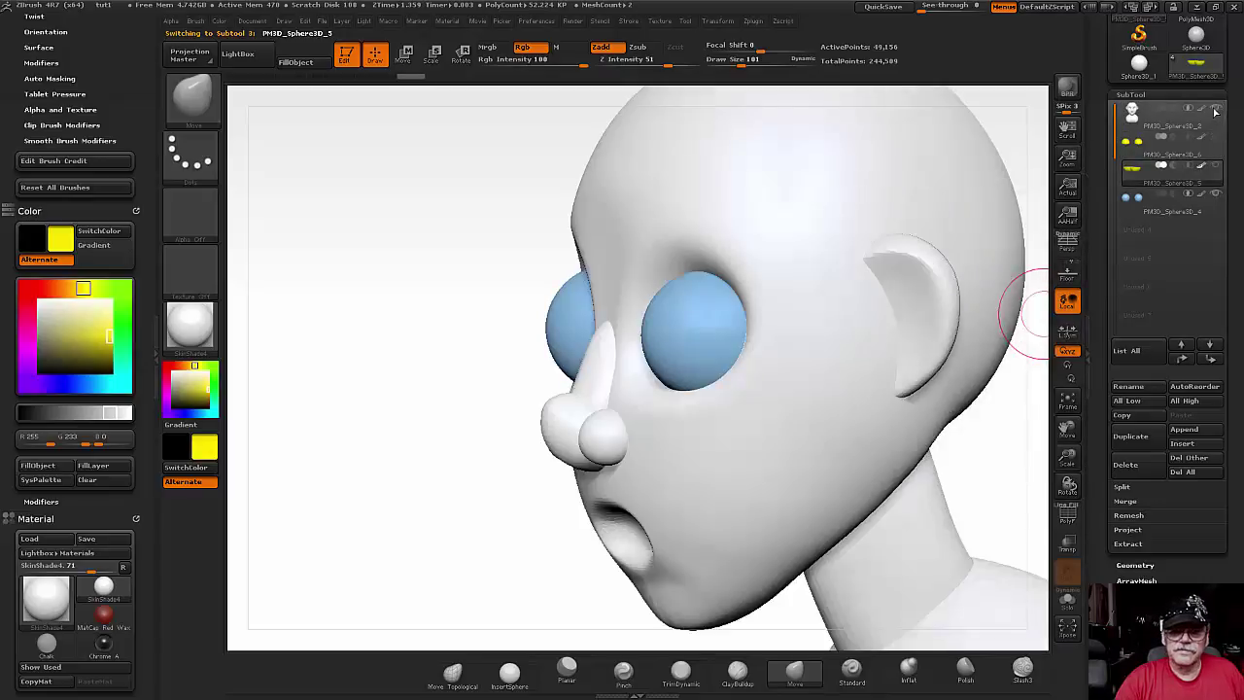
# - Check each yellow half-sphere subtool, hide the eyelid halves, and select the Sphere3D_6 eyelid subtool
pyautogui.click(1218, 142)
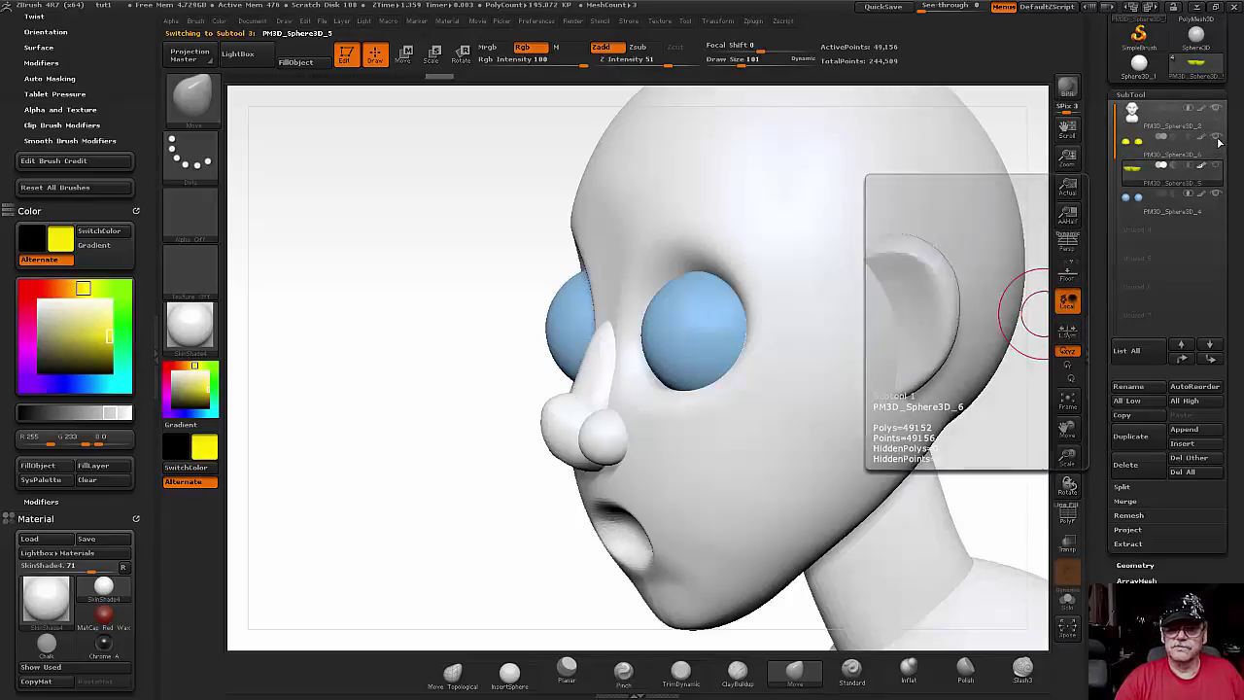
pyautogui.click(1219, 142)
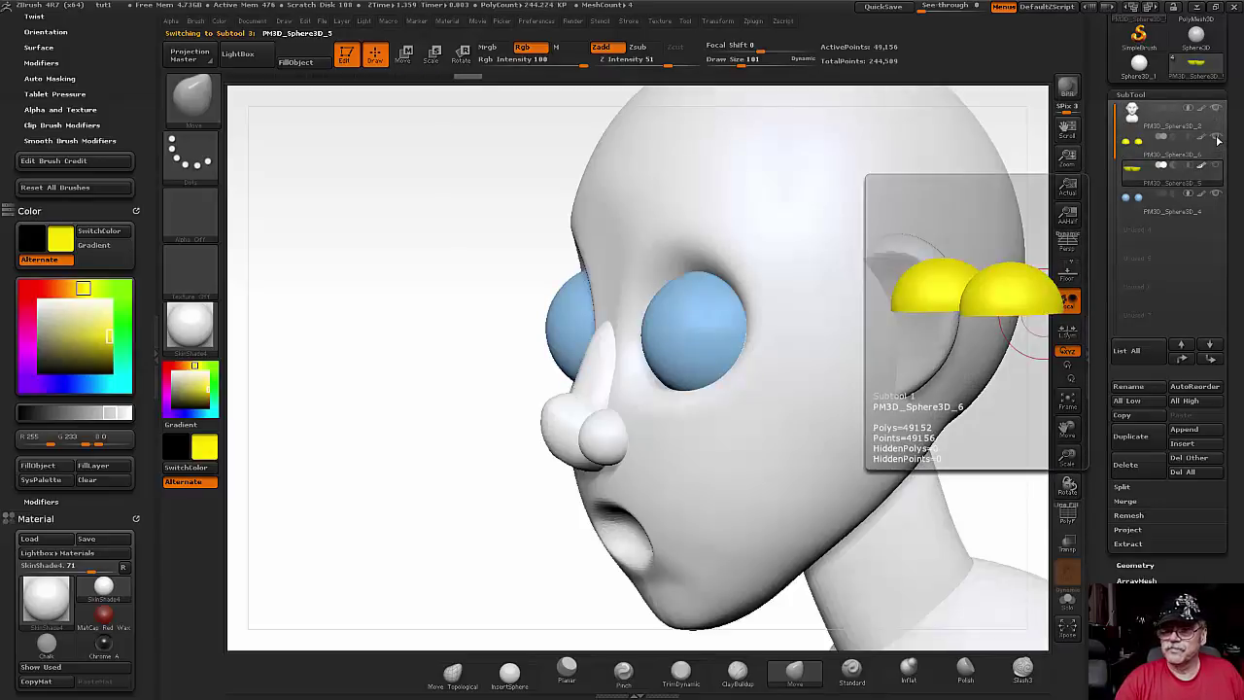
pyautogui.keyDown('shift'); pyautogui.click(1215, 148); pyautogui.keyUp('shift')
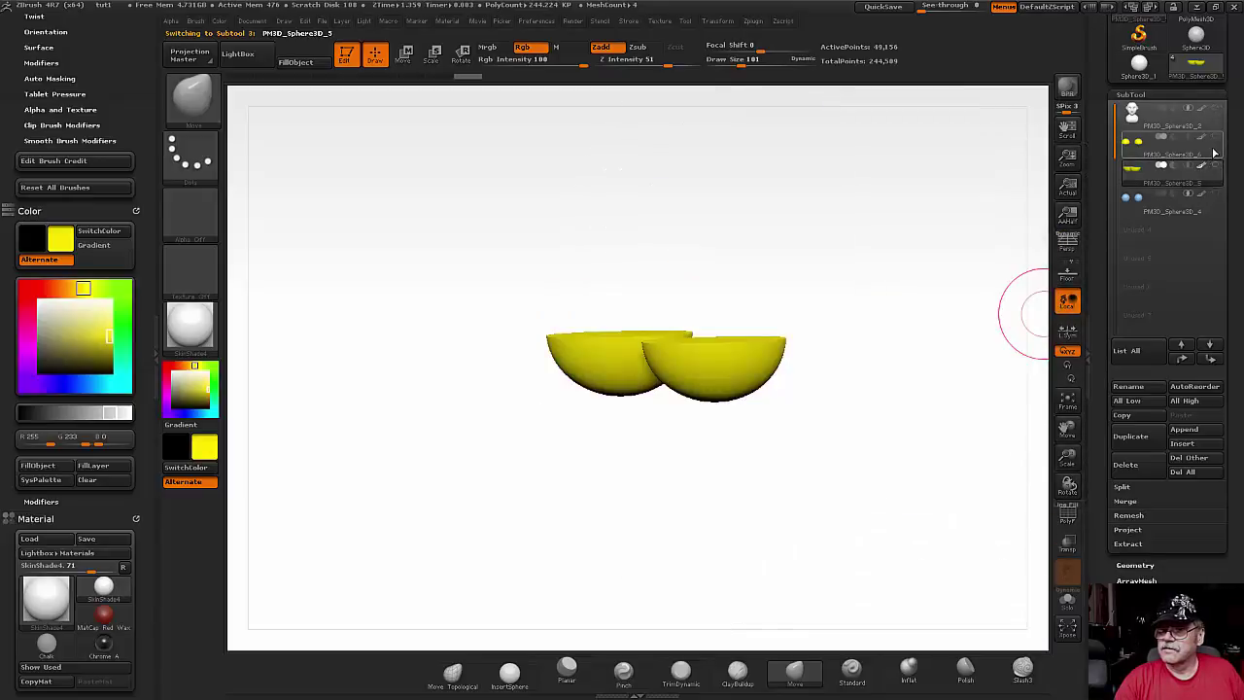
pyautogui.click(1214, 153)
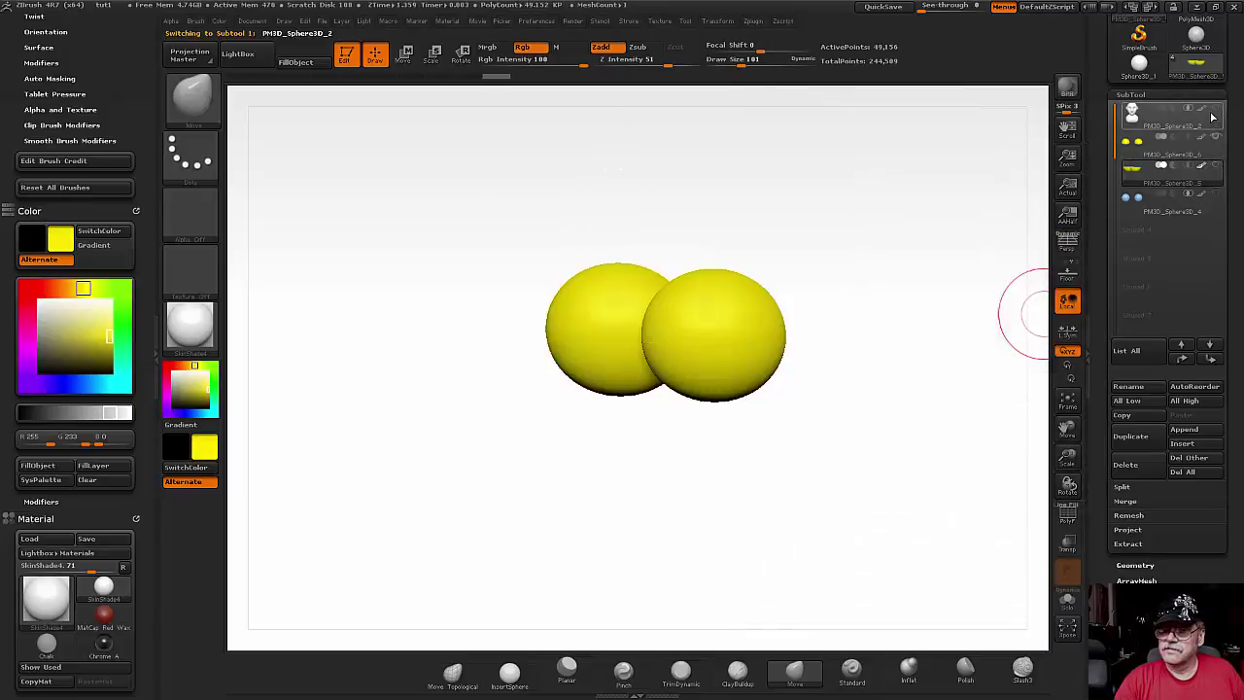
pyautogui.keyDown('shift'); pyautogui.click(1214, 109); pyautogui.keyUp('shift')
pyautogui.click(1217, 139)
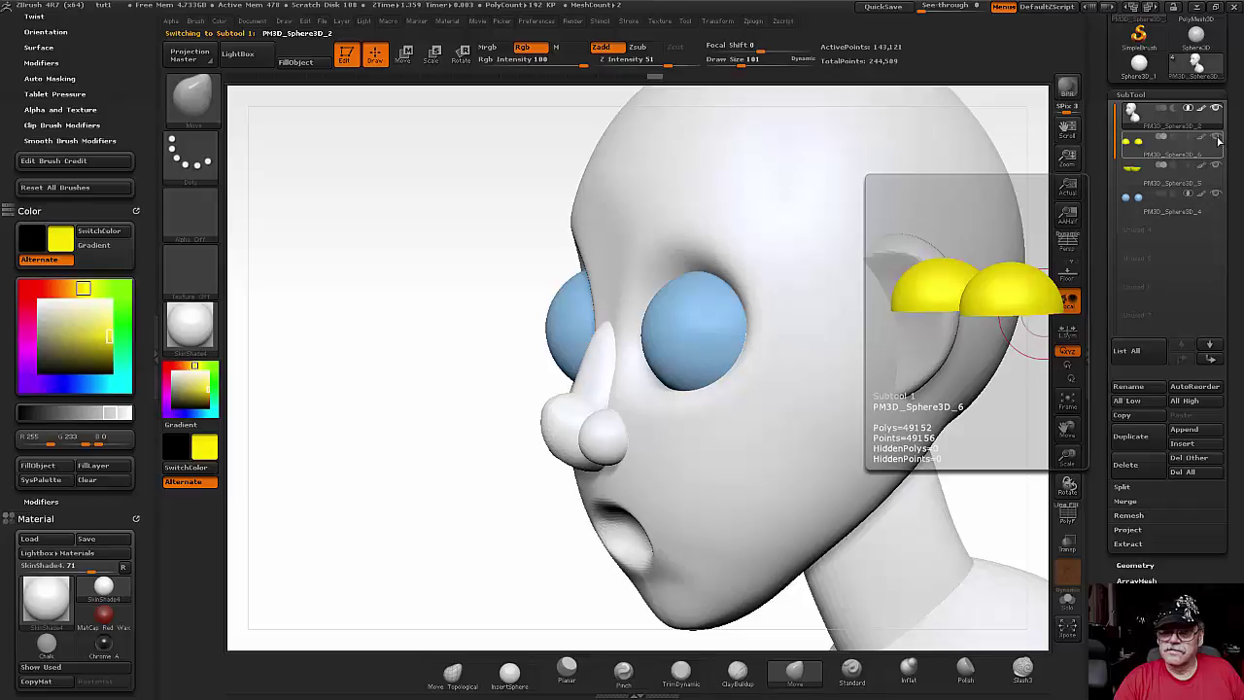
pyautogui.click(1216, 139)
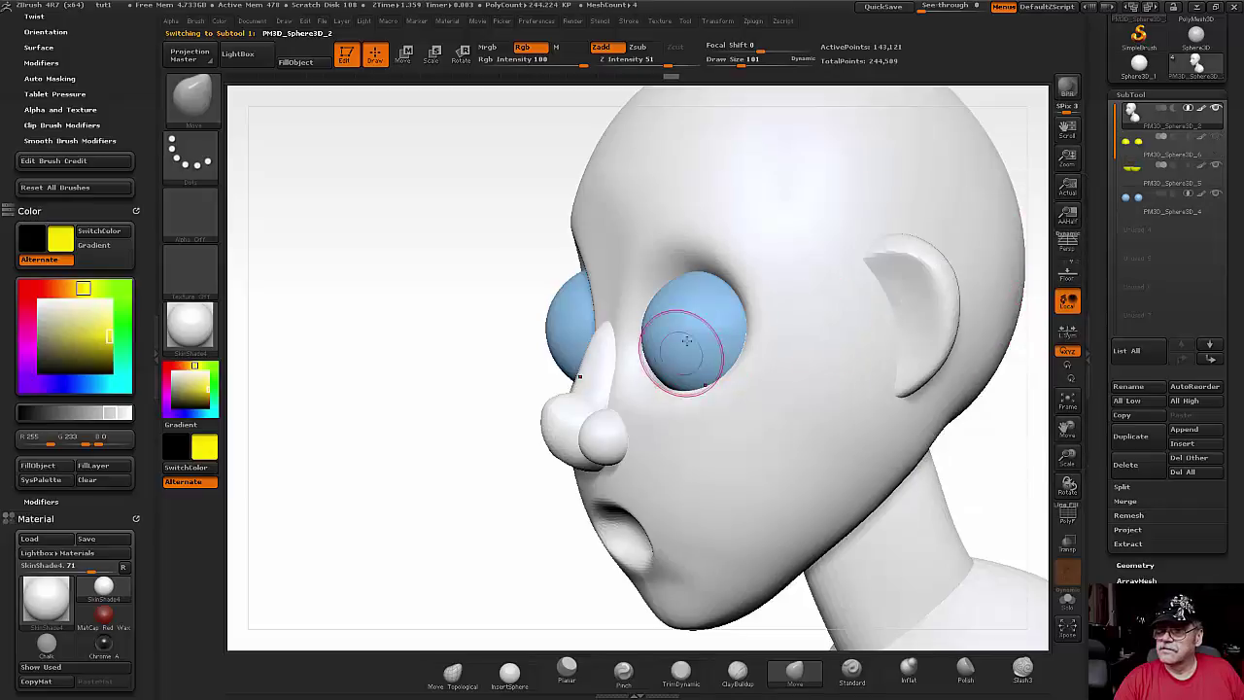
pyautogui.click(1206, 150)
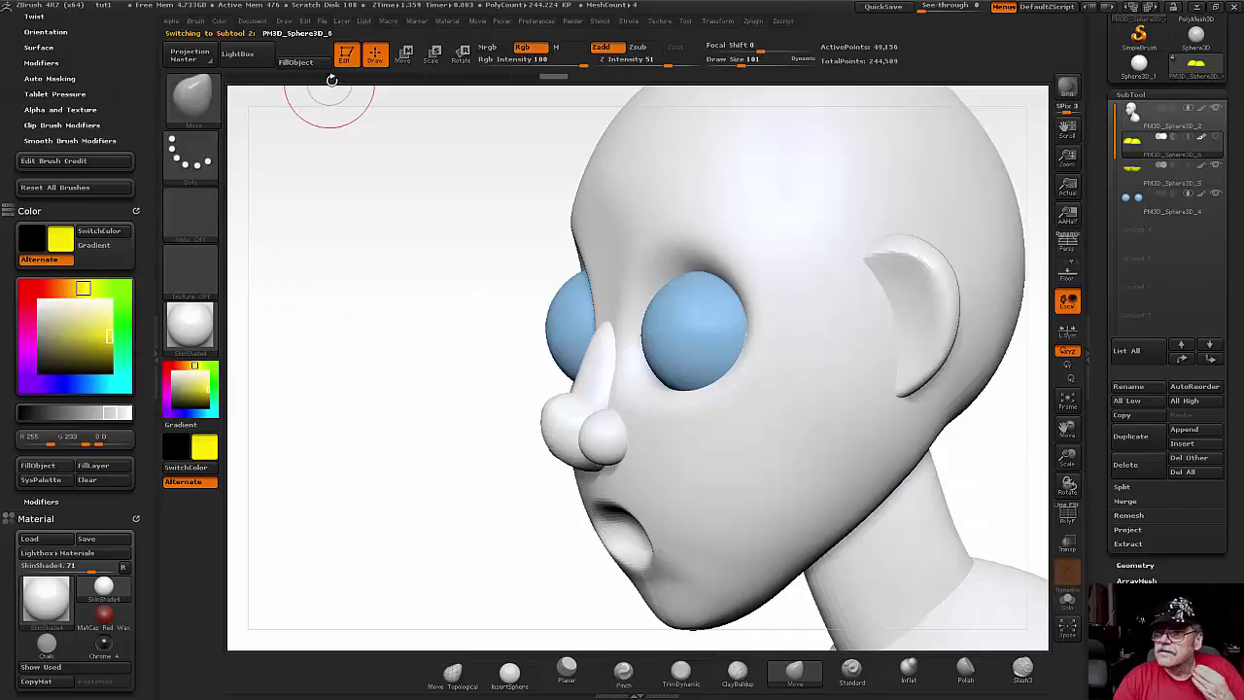
# - Transpose-move the yellow eyelid piece down onto the tops of the eyes
pyautogui.click(406, 55)
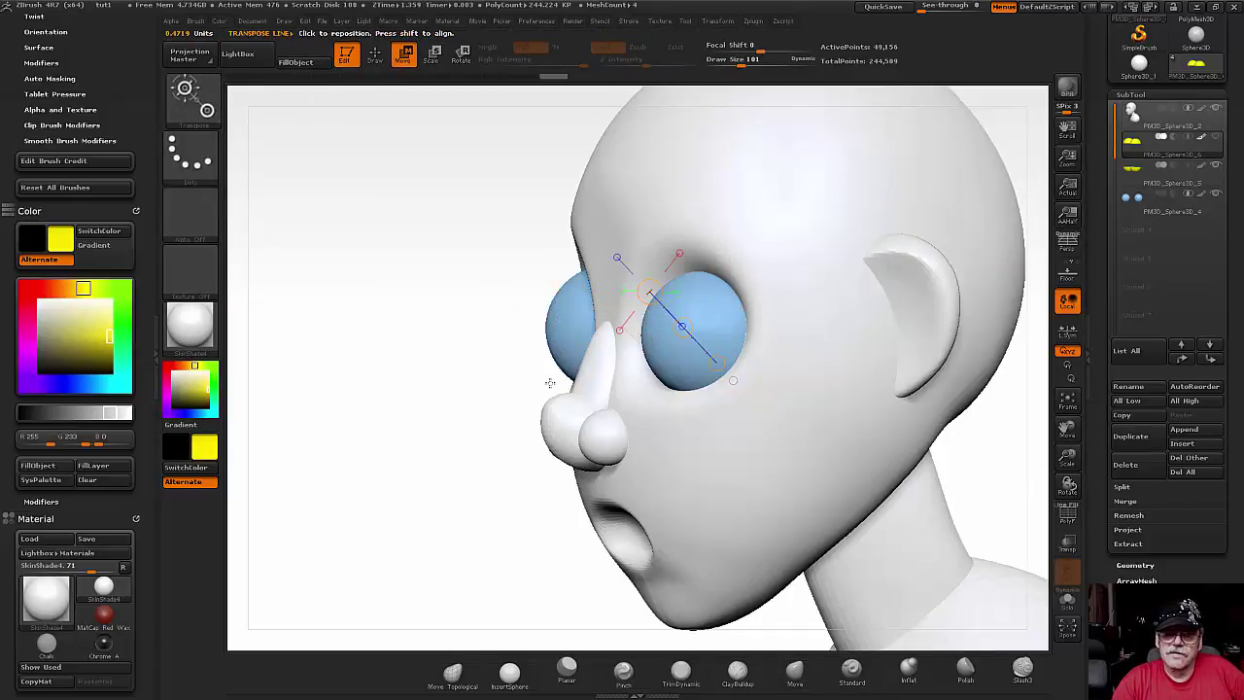
pyautogui.moveTo(674, 309); pyautogui.dragTo(680, 394)
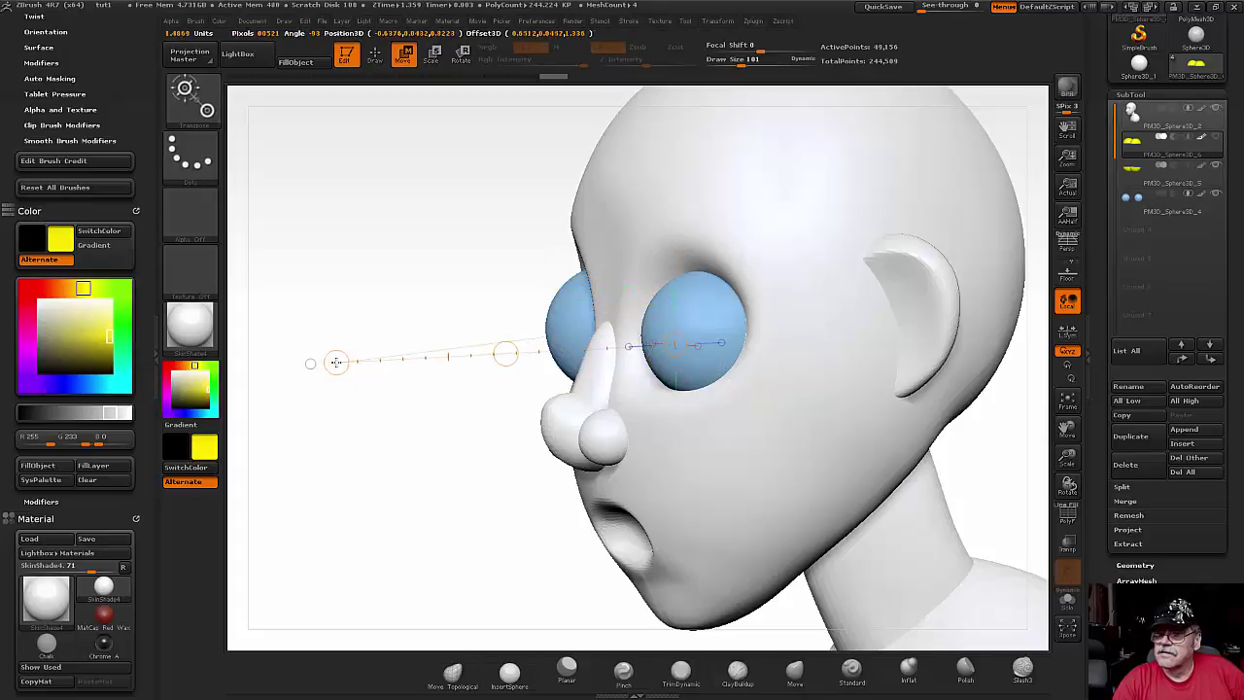
pyautogui.moveTo(335, 362)
pyautogui.mouseDown()
pyautogui.moveTo(498, 356)
pyautogui.moveTo(415, 299)
pyautogui.moveTo(720, 417)
pyautogui.moveTo(716, 472)
pyautogui.moveTo(567, 410)
pyautogui.mouseUp()
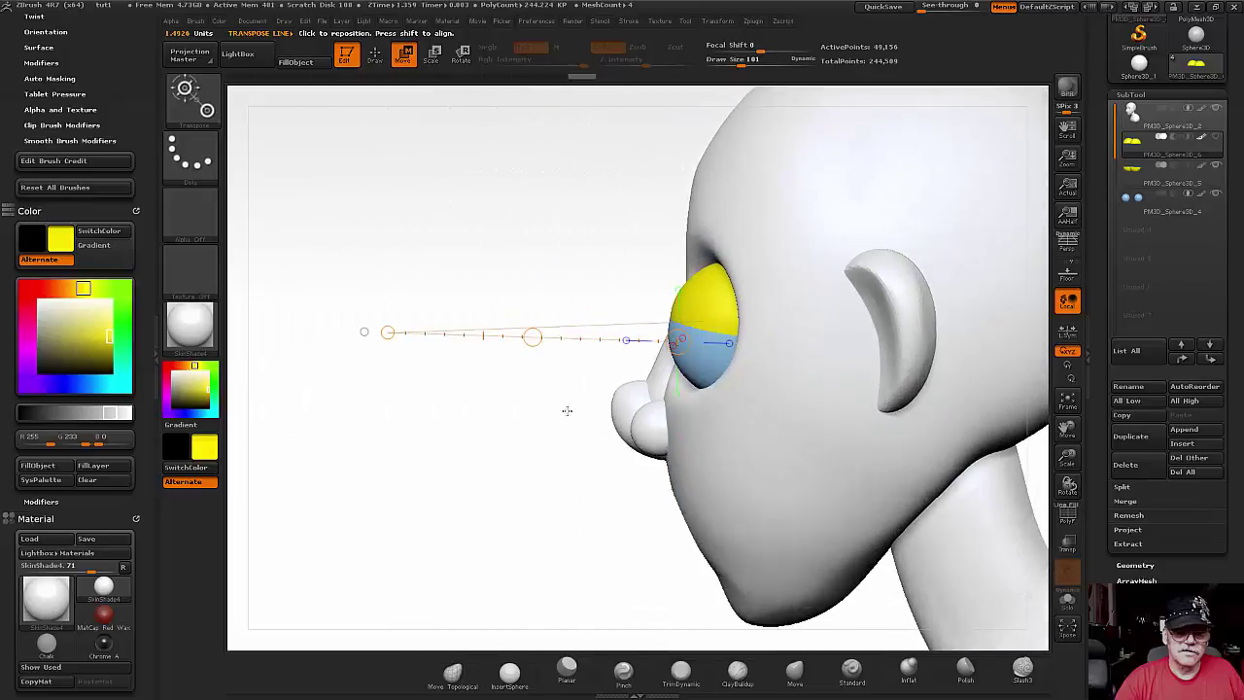
pyautogui.click(526, 337)
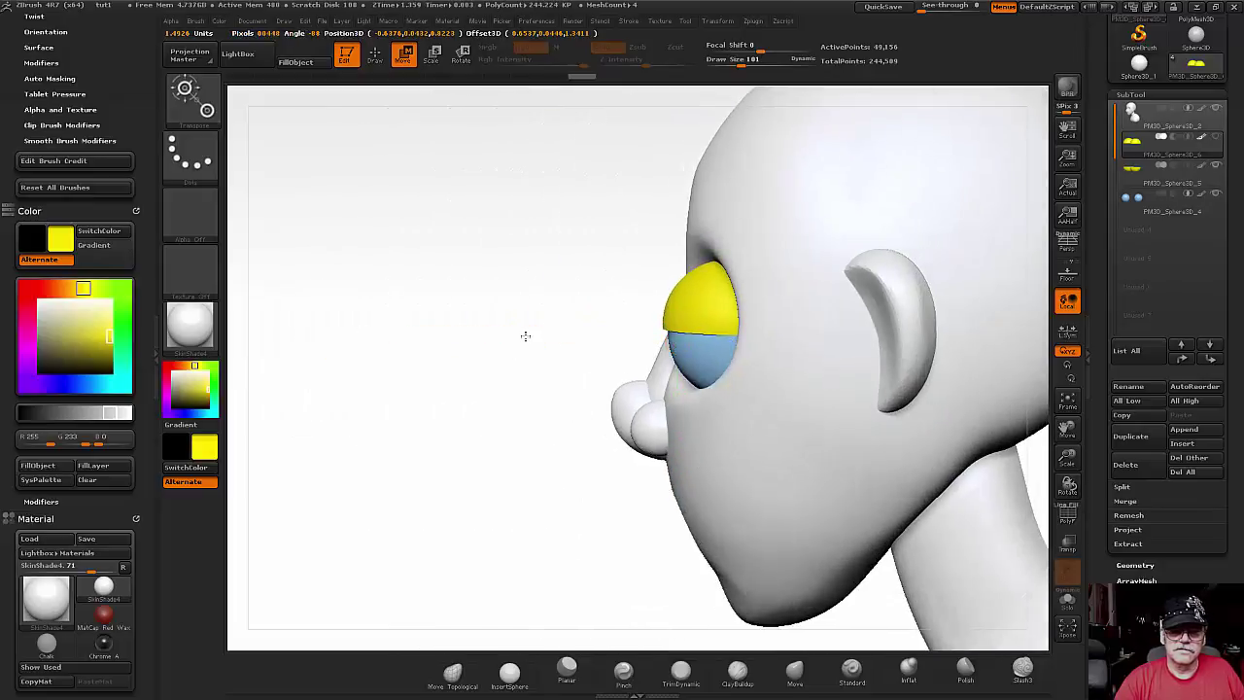
pyautogui.click(532, 336)
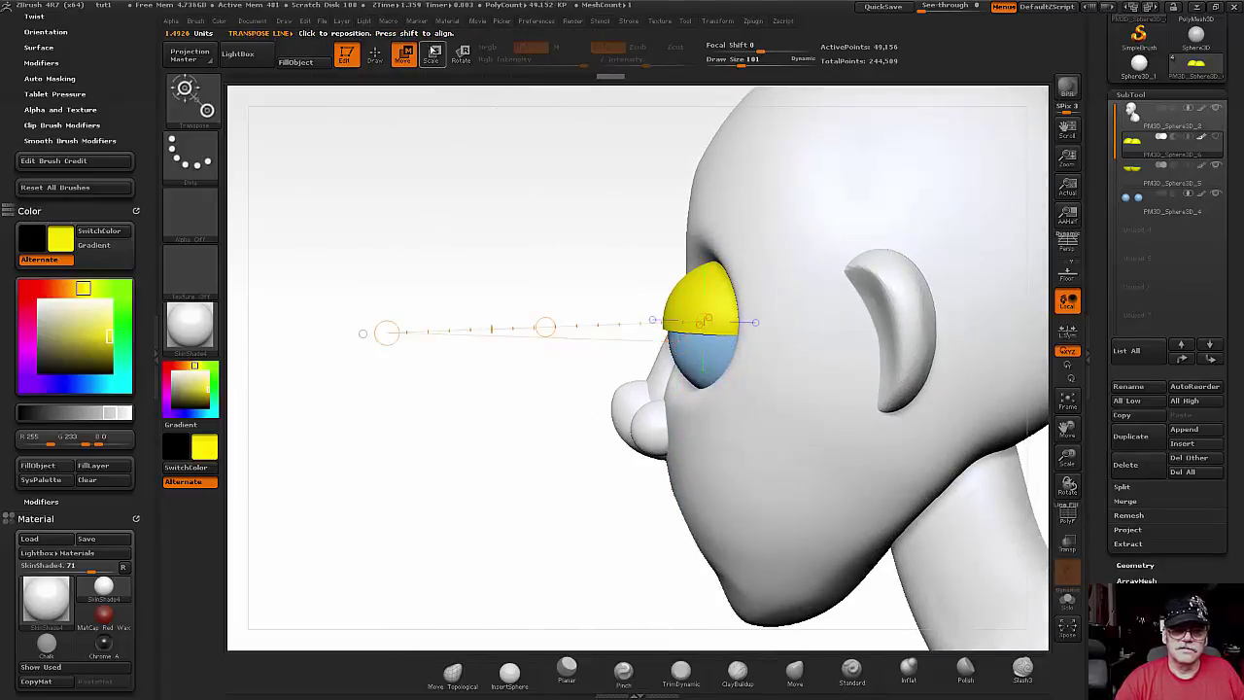
# - Rotate and nudge the yellow lids, then lower and tilt them over both eyes from the front
pyautogui.click(461, 55)
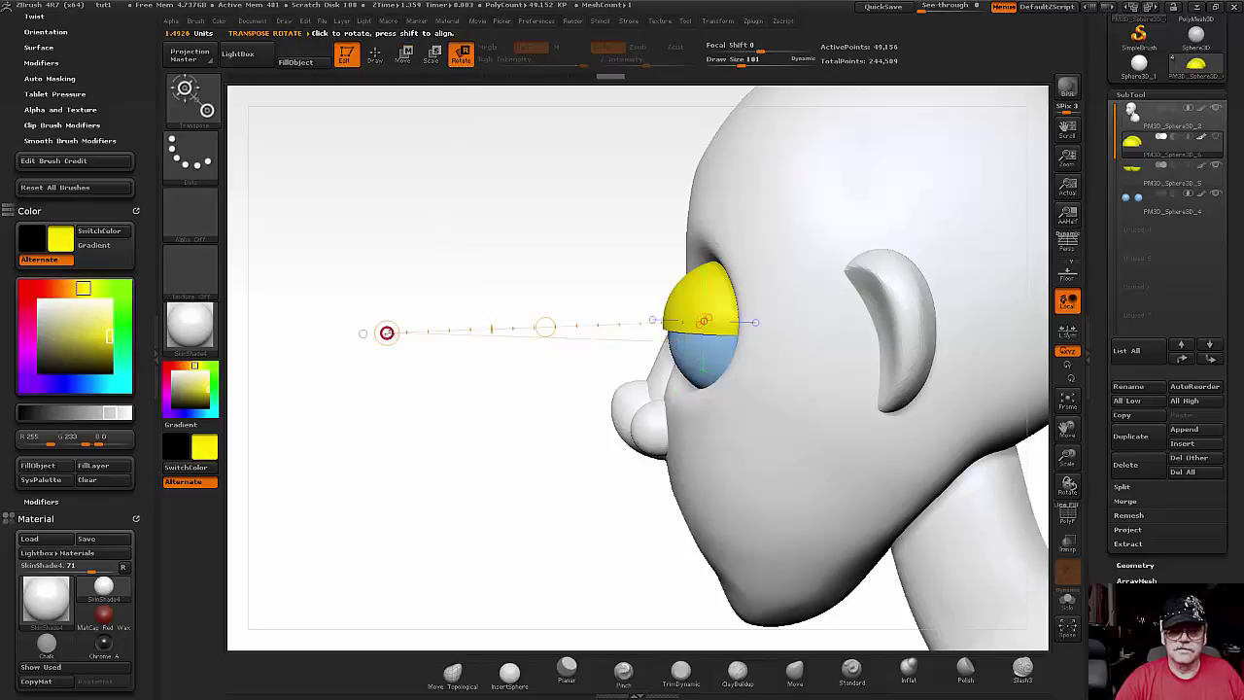
pyautogui.click(387, 323)
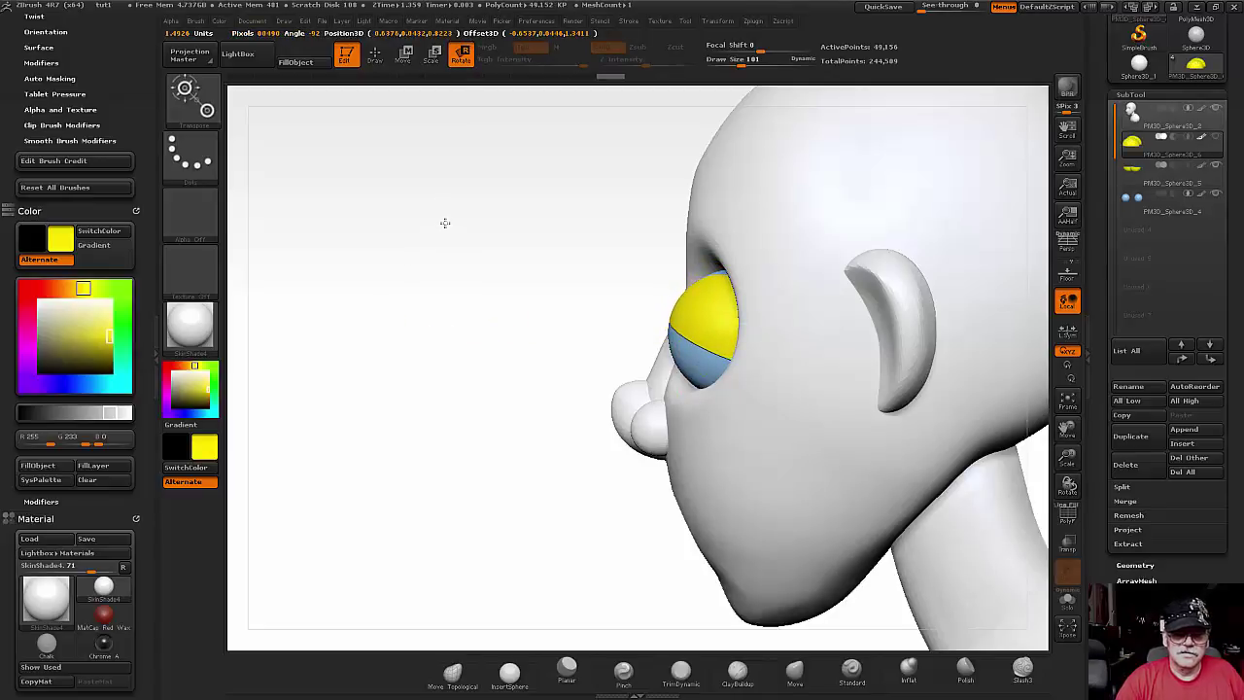
pyautogui.moveTo(445, 222); pyautogui.dragTo(451, 209)
pyautogui.click(408, 58)
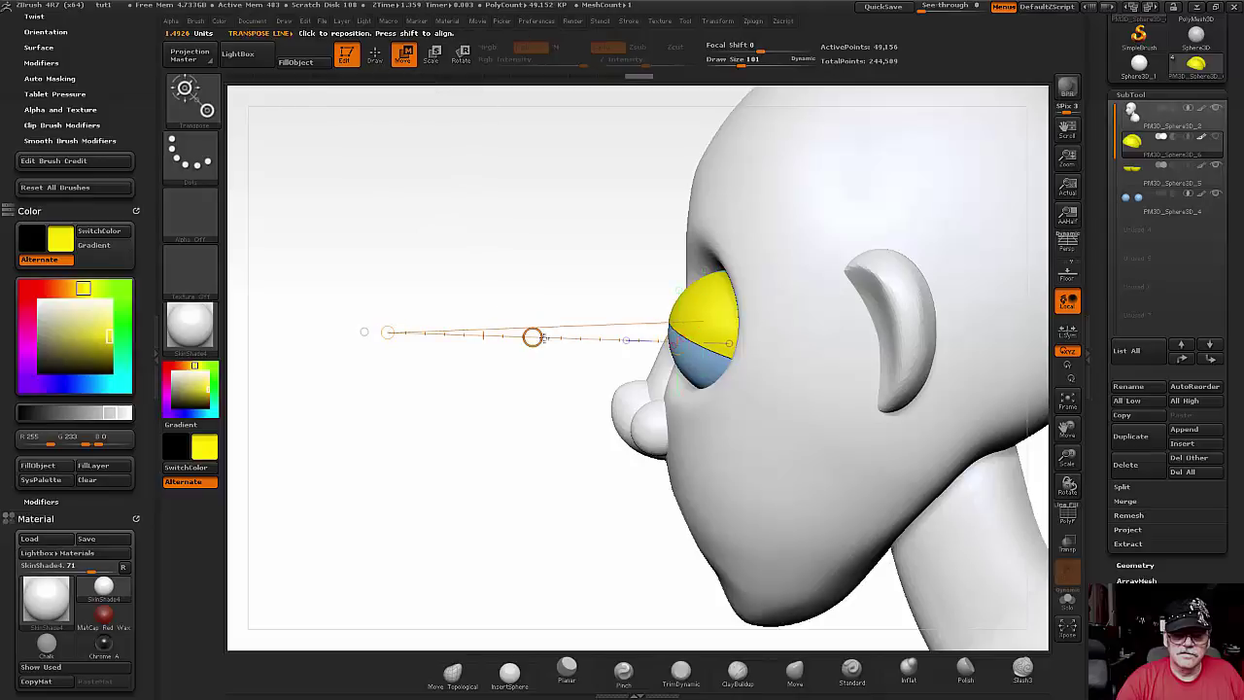
pyautogui.moveTo(542, 333); pyautogui.dragTo(548, 304)
pyautogui.moveTo(852, 430)
pyautogui.mouseDown()
pyautogui.moveTo(919, 367)
pyautogui.moveTo(906, 459)
pyautogui.moveTo(896, 433)
pyautogui.mouseUp()
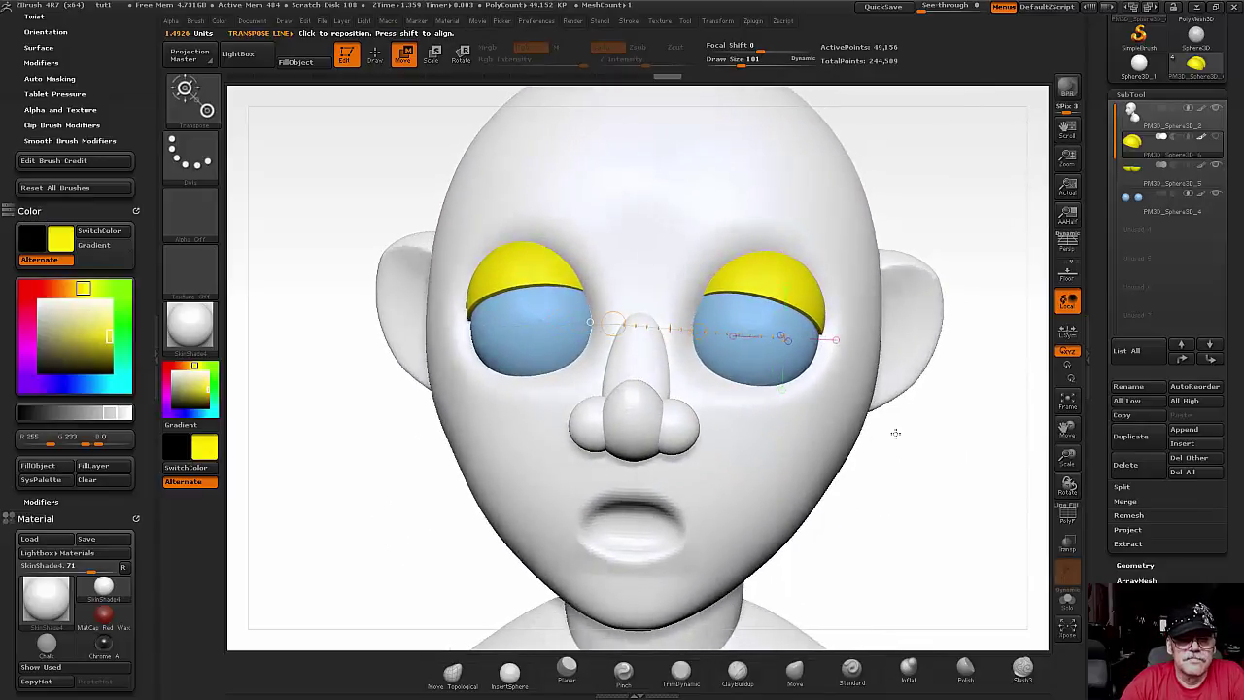
pyautogui.moveTo(642, 342); pyautogui.dragTo(615, 326)
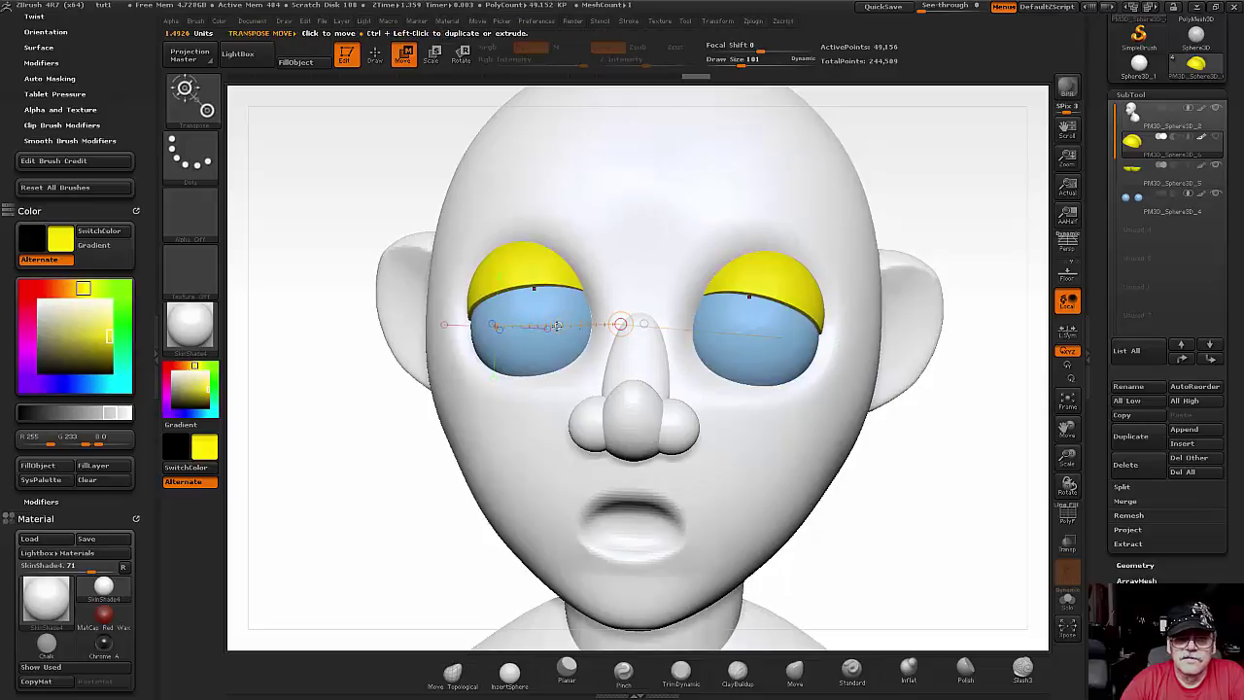
pyautogui.moveTo(620, 324); pyautogui.dragTo(560, 325)
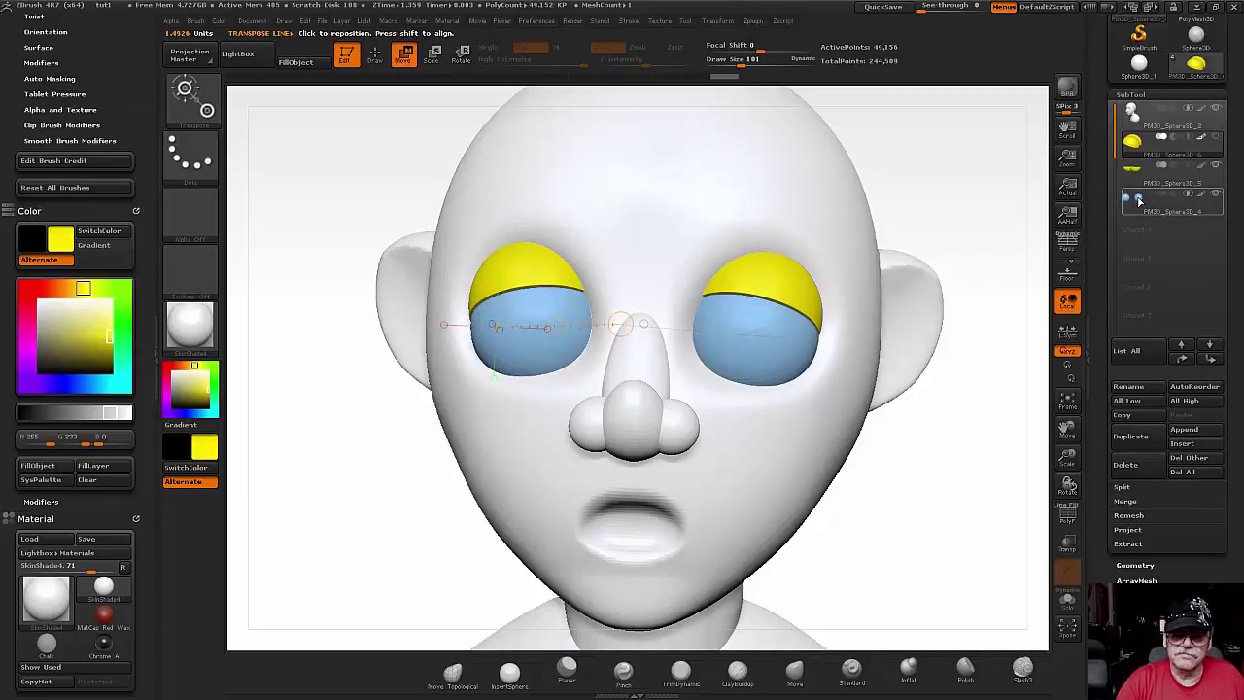
pyautogui.click(1142, 181)
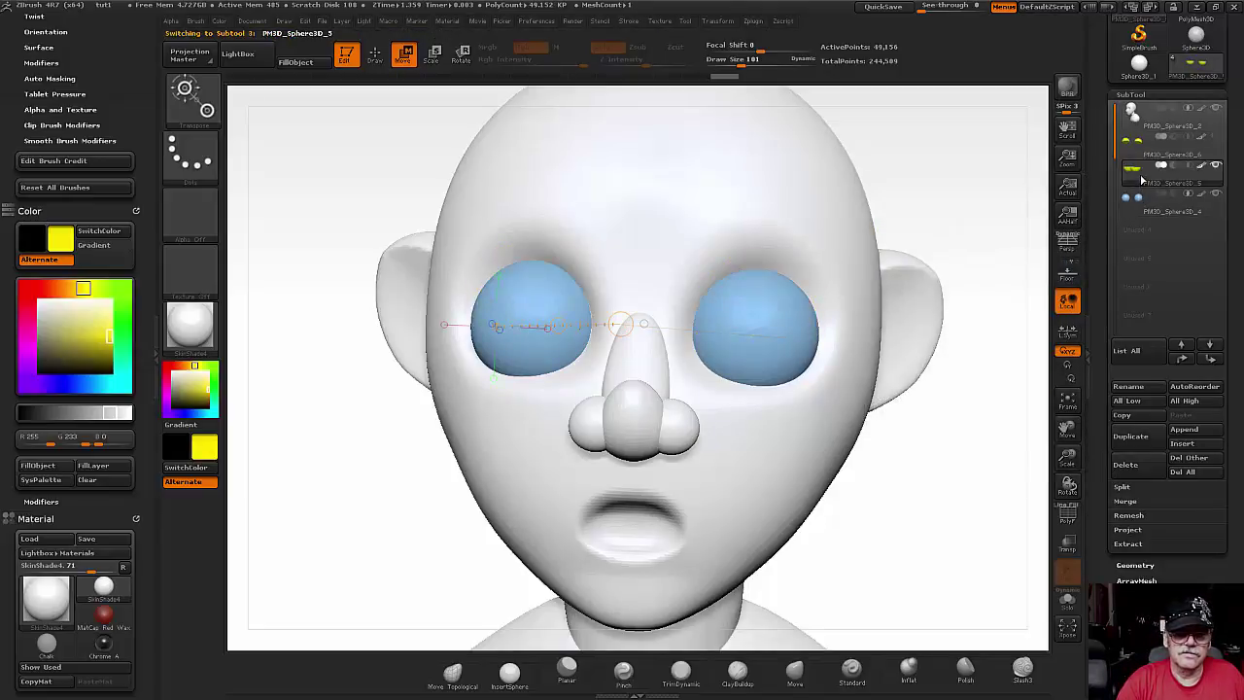
# - Duplicate a yellow lid via the transpose line and rotate it beneath the eye as a lower lid
pyautogui.moveTo(960, 445)
pyautogui.mouseDown()
pyautogui.moveTo(900, 503)
pyautogui.moveTo(780, 442)
pyautogui.mouseUp()
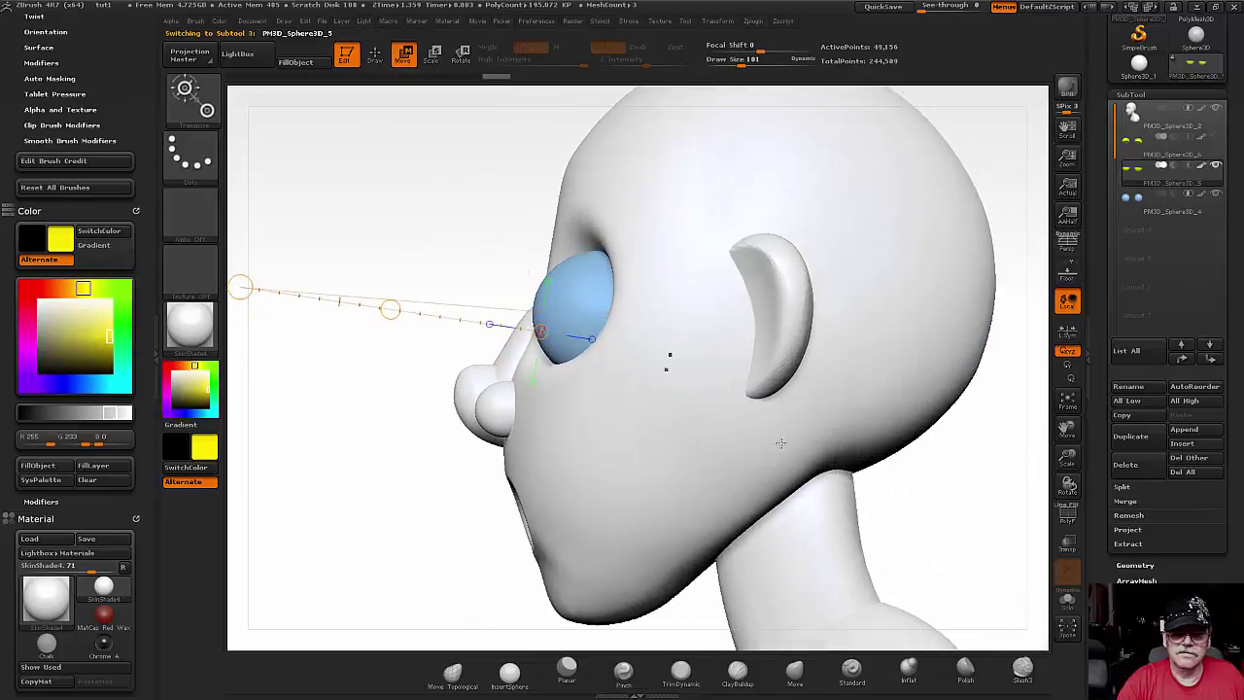
pyautogui.moveTo(540, 331); pyautogui.dragTo(546, 312)
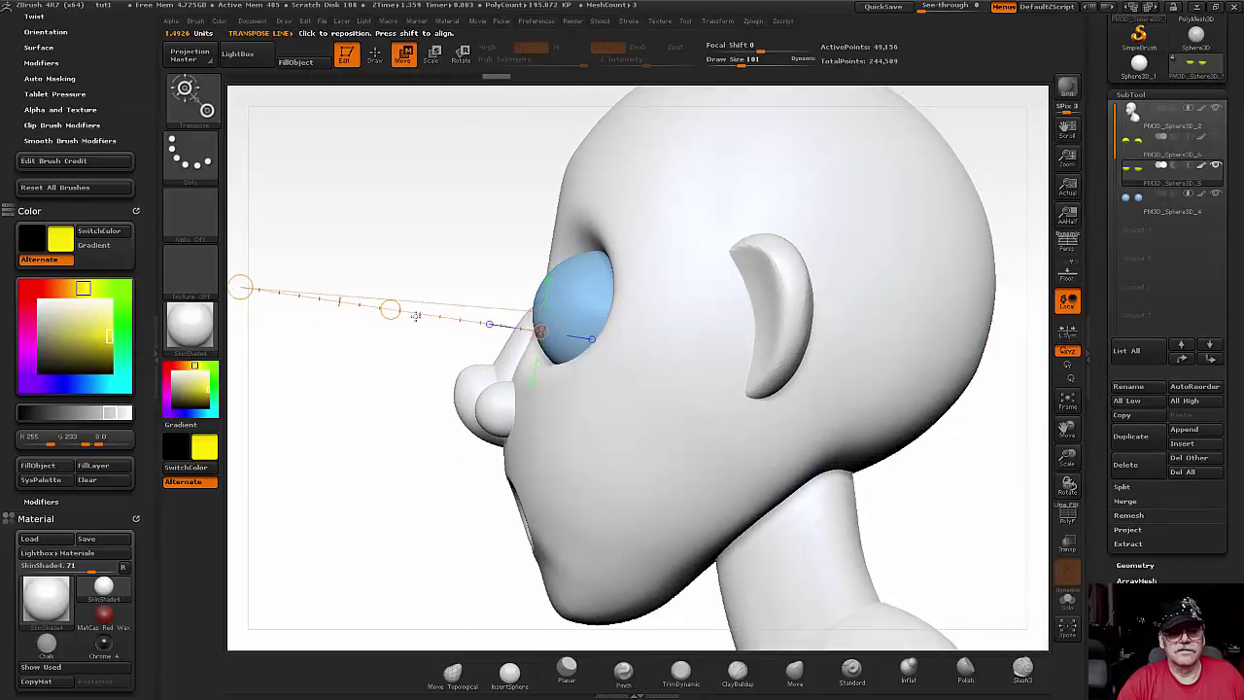
pyautogui.moveTo(390, 308); pyautogui.dragTo(386, 308)
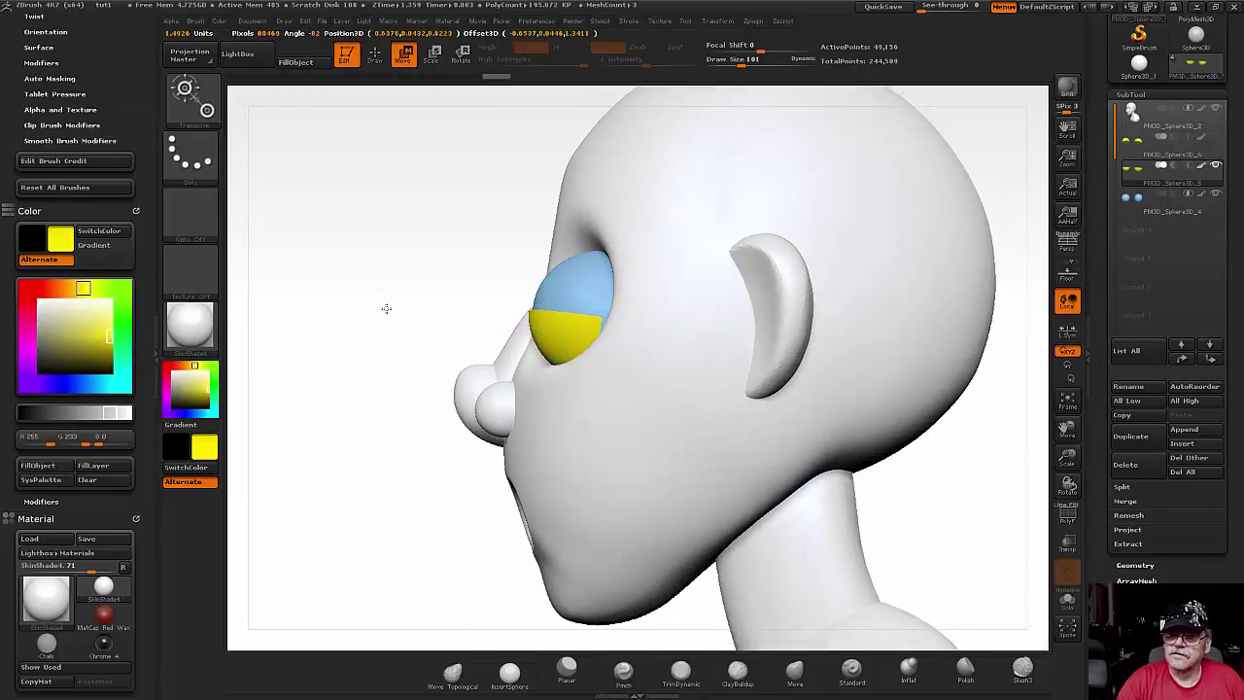
pyautogui.click(464, 51)
pyautogui.moveTo(240, 287); pyautogui.dragTo(241, 288)
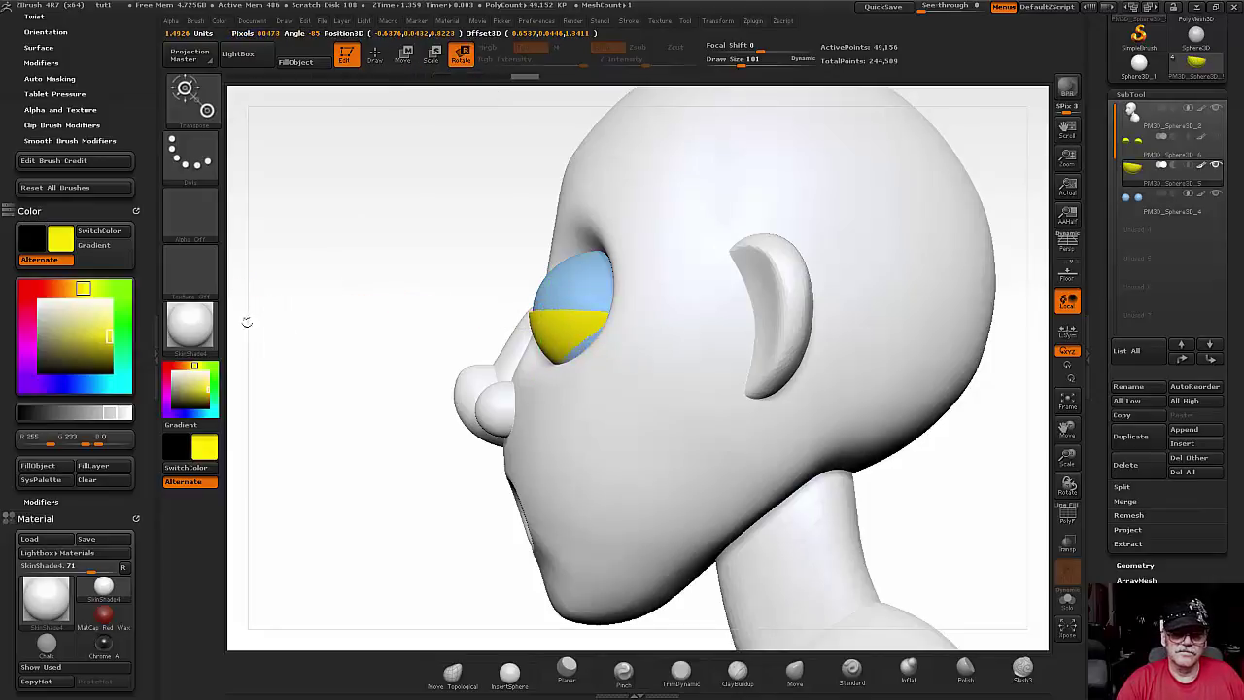
pyautogui.moveTo(261, 352); pyautogui.dragTo(349, 101)
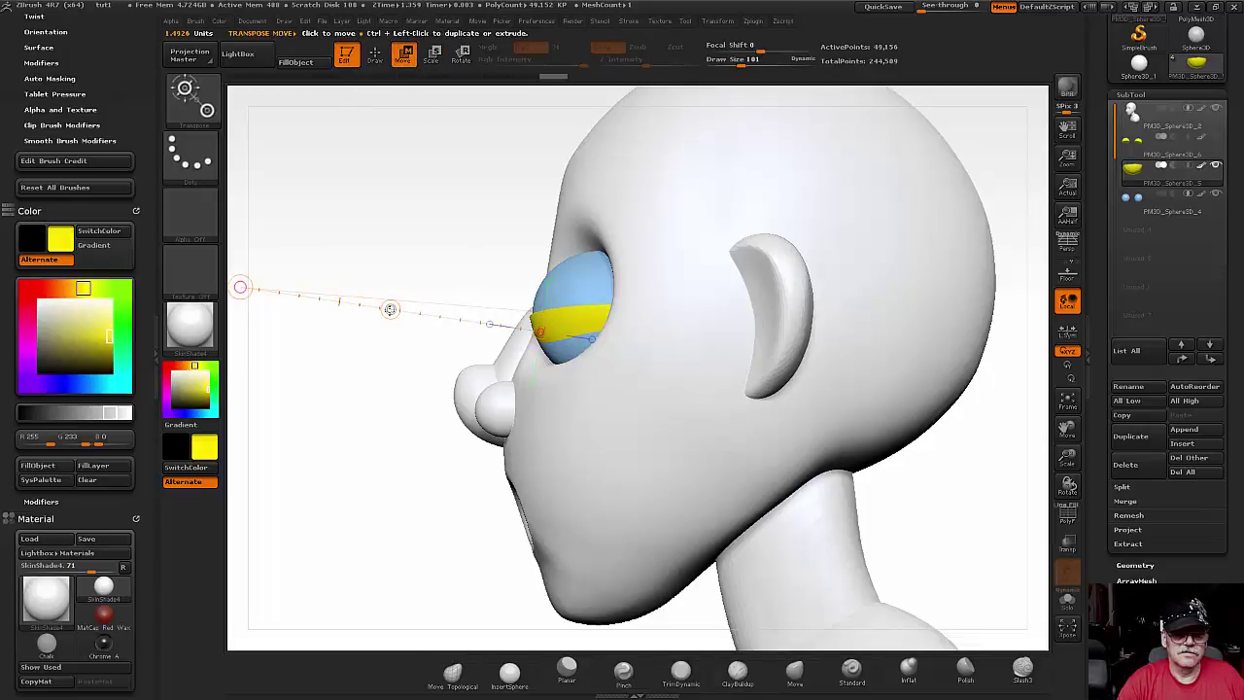
pyautogui.moveTo(390, 309); pyautogui.dragTo(390, 326)
# - Unhide the upper eyelids and turn the head to check both lids, moving the axis to the right eye
pyautogui.moveTo(616, 426); pyautogui.dragTo(669, 467)
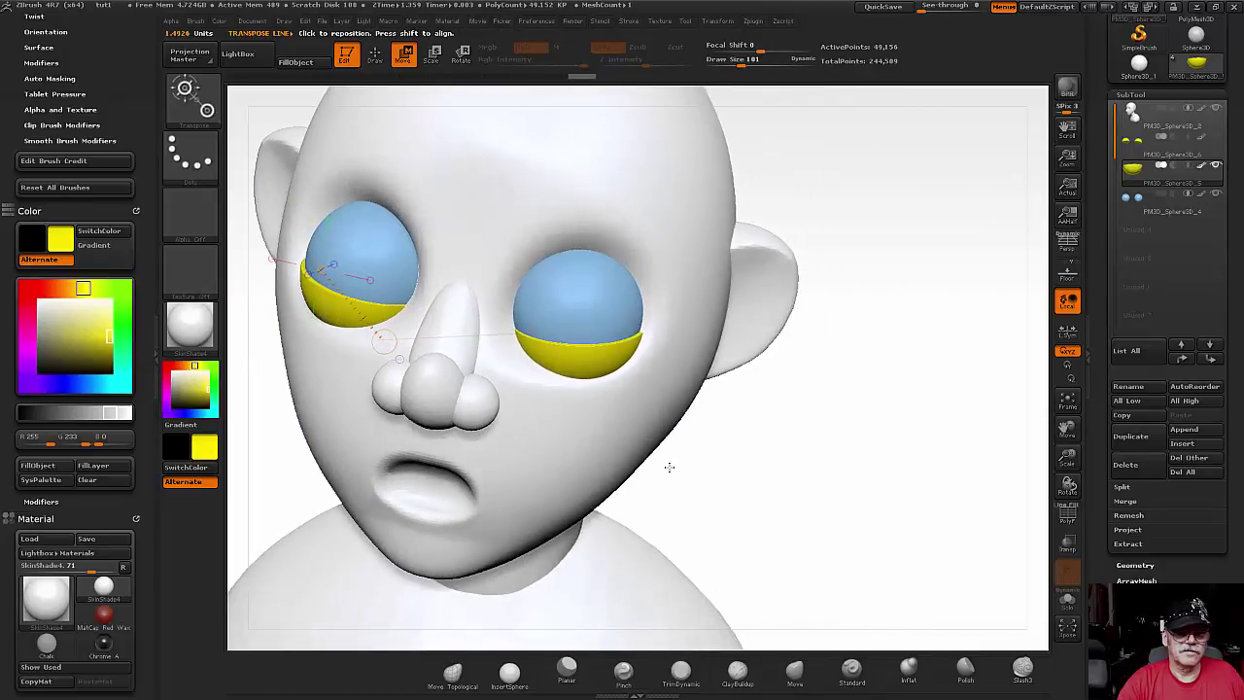
pyautogui.click(1215, 136)
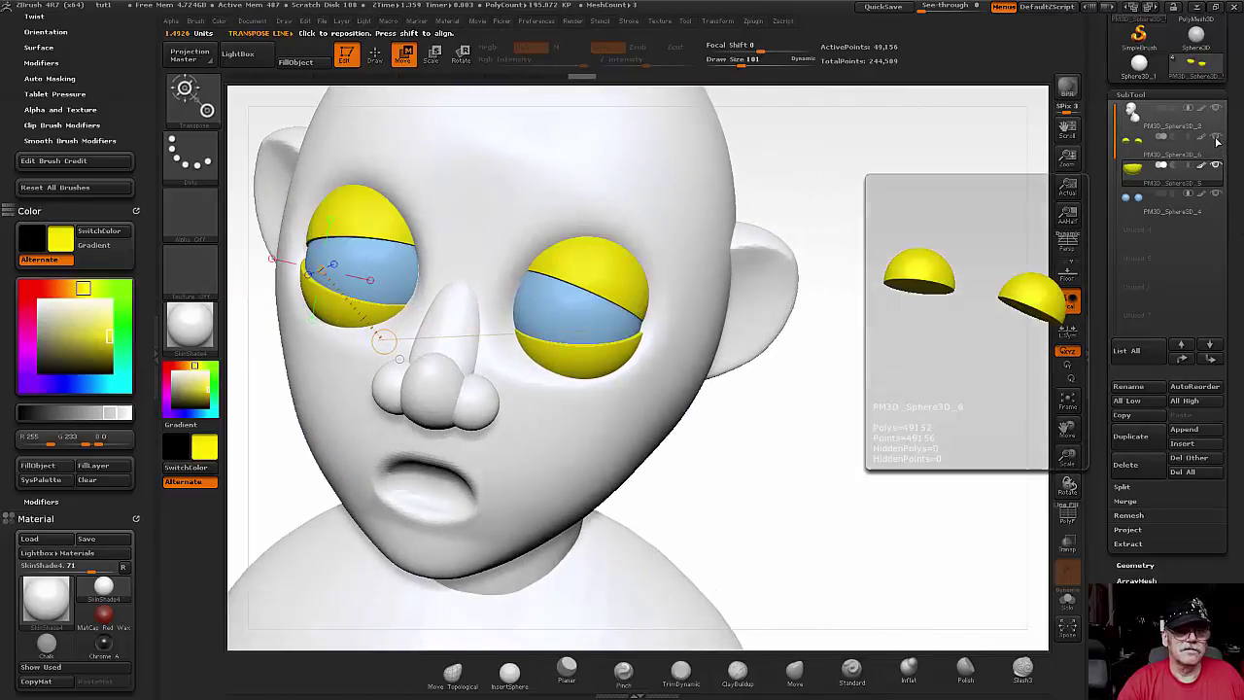
pyautogui.moveTo(822, 416)
pyautogui.mouseDown()
pyautogui.moveTo(794, 396)
pyautogui.moveTo(823, 394)
pyautogui.moveTo(811, 378)
pyautogui.moveTo(947, 425)
pyautogui.moveTo(975, 408)
pyautogui.moveTo(962, 405)
pyautogui.mouseUp()
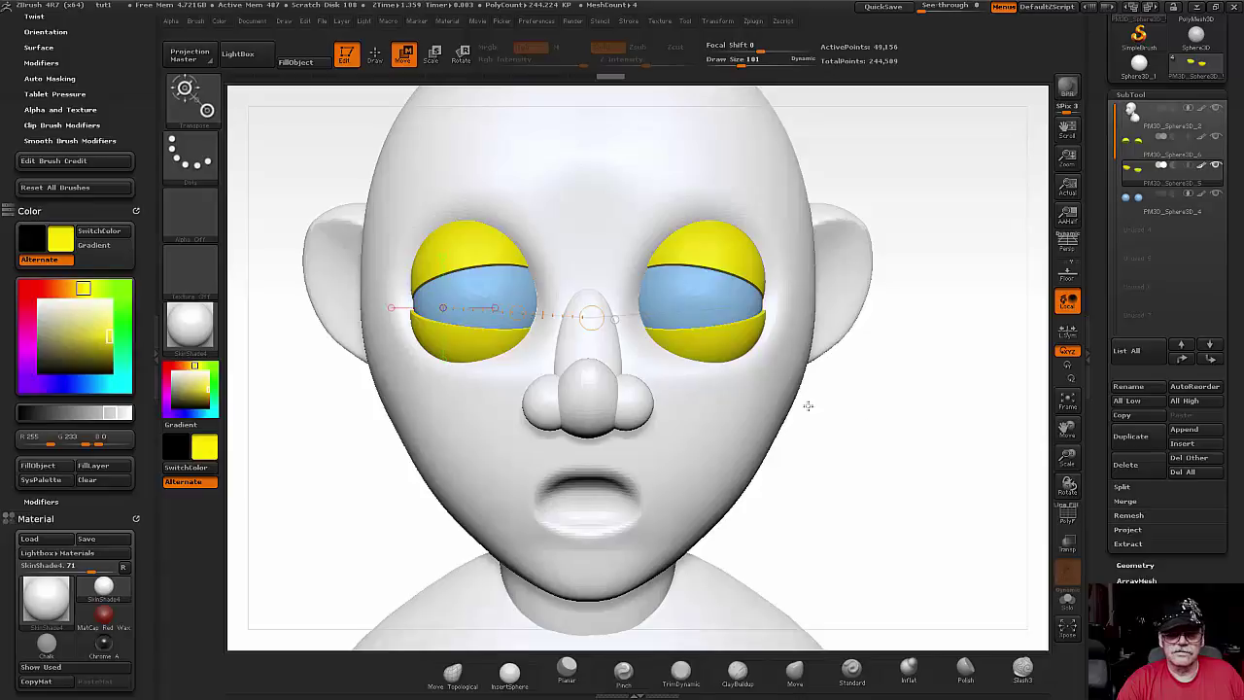
pyautogui.click(710, 321)
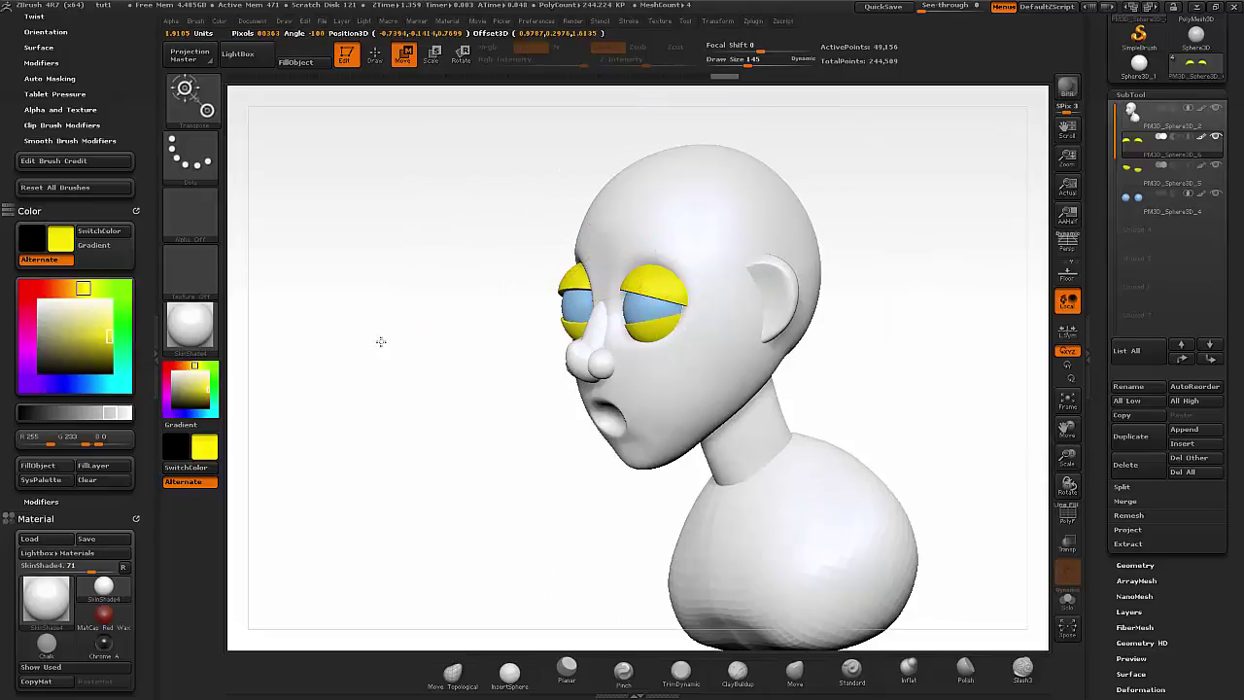
# - Reshape the yellow eyelids with Move Topological at a smaller brush size so they hug the eyes
pyautogui.click(450, 672)
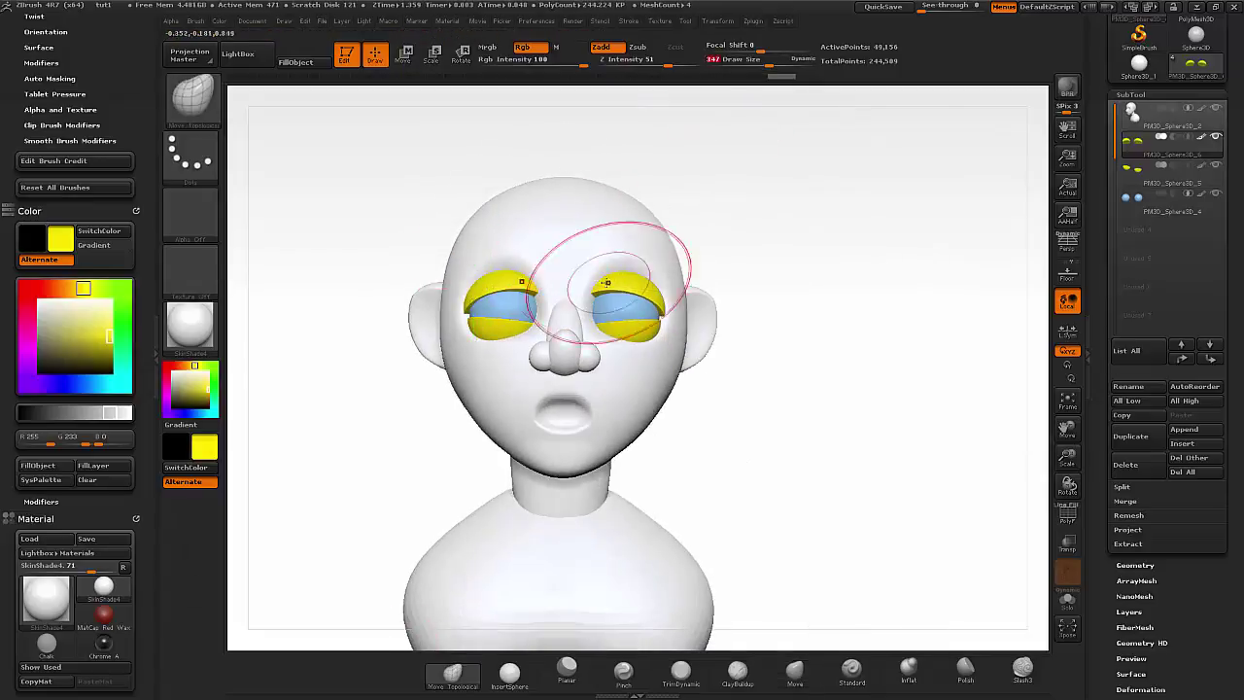
pyautogui.moveTo(758, 321); pyautogui.dragTo(767, 403)
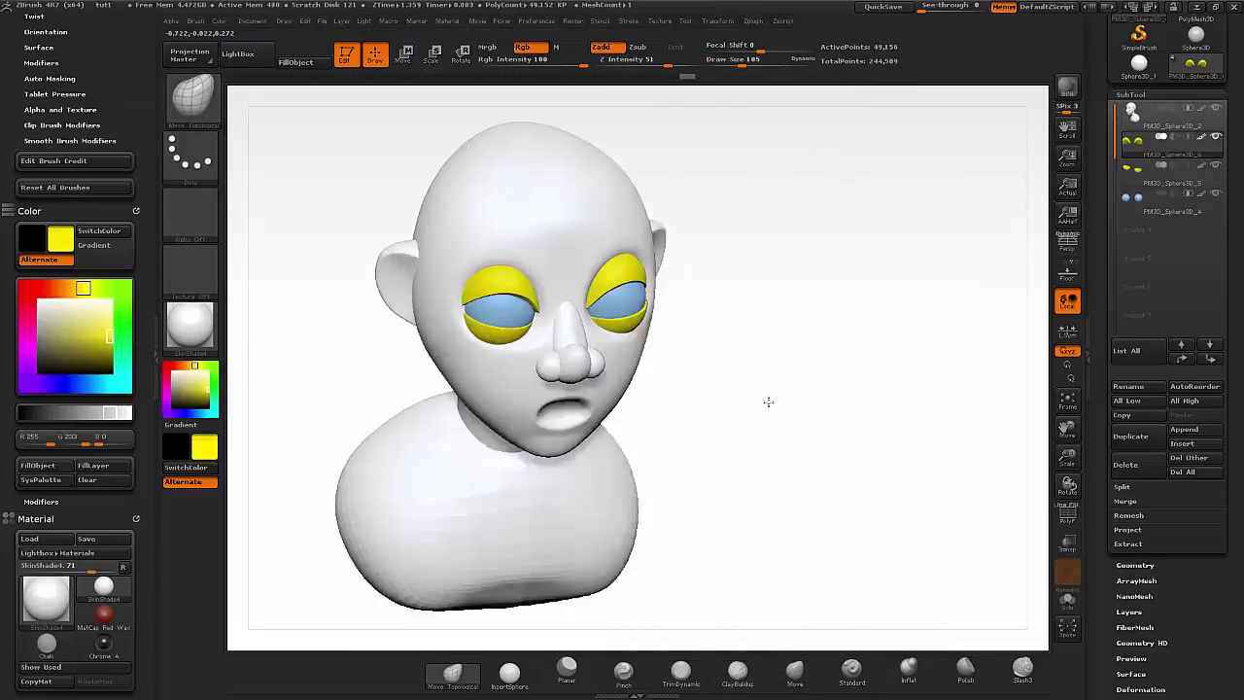
pyautogui.moveTo(681, 311)
pyautogui.mouseDown()
pyautogui.moveTo(662, 276)
pyautogui.moveTo(736, 97)
pyautogui.moveTo(637, 277)
pyautogui.moveTo(667, 264)
pyautogui.moveTo(763, 59)
pyautogui.mouseUp()
pyautogui.keyDown('alt'); pyautogui.click(654, 331); pyautogui.keyUp('alt')
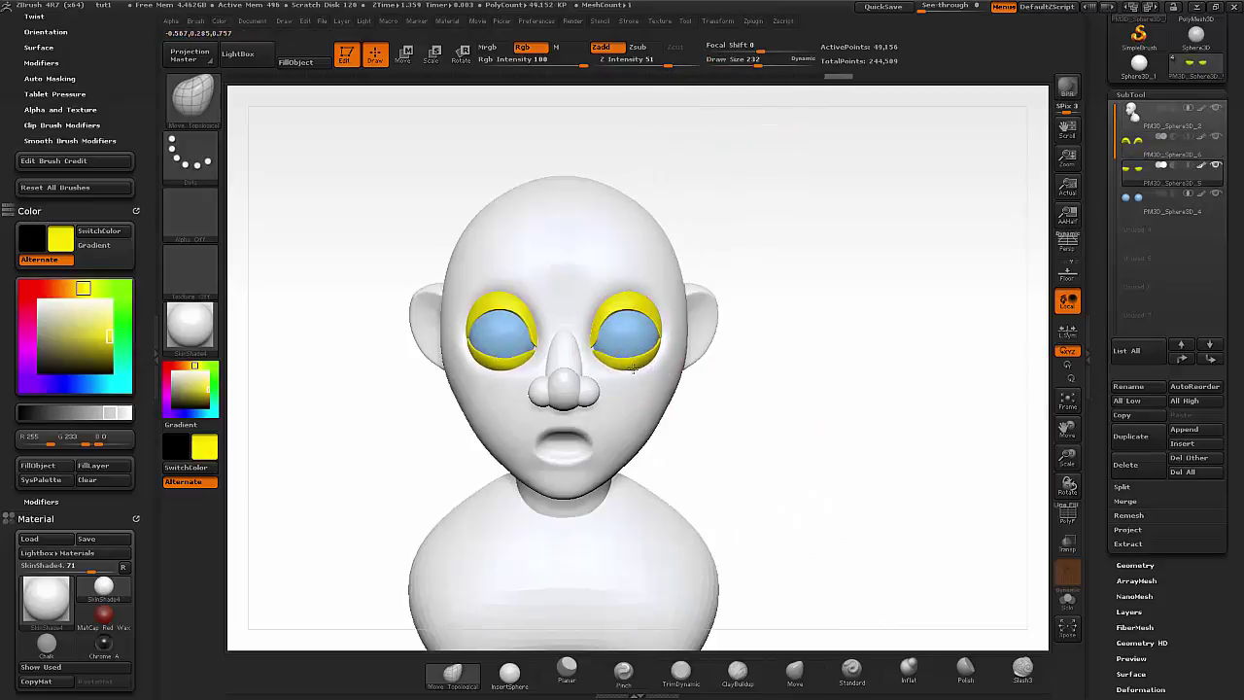
pyautogui.moveTo(632, 365); pyautogui.dragTo(625, 389)
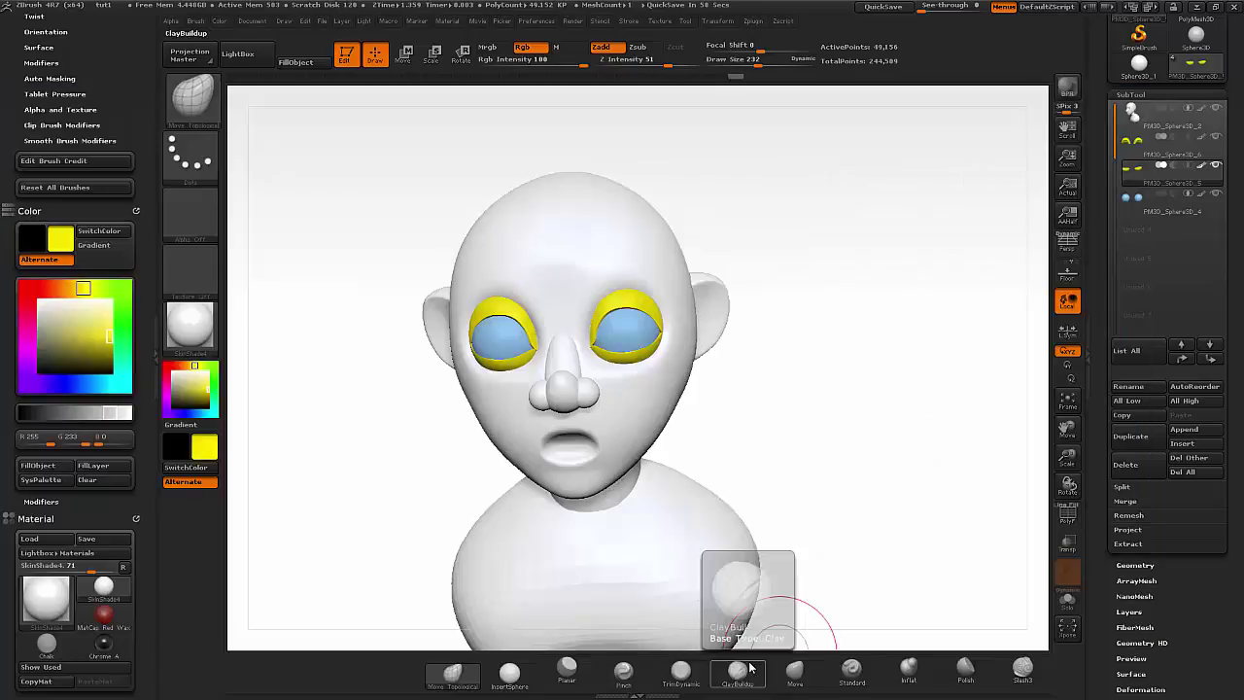
pyautogui.keyDown('alt'); pyautogui.moveTo(722, 611); pyautogui.dragTo(783, 389); pyautogui.keyUp('alt')
pyautogui.moveTo(756, 59); pyautogui.dragTo(735, 60)
pyautogui.keyDown('alt'); pyautogui.click(545, 259); pyautogui.keyUp('alt')
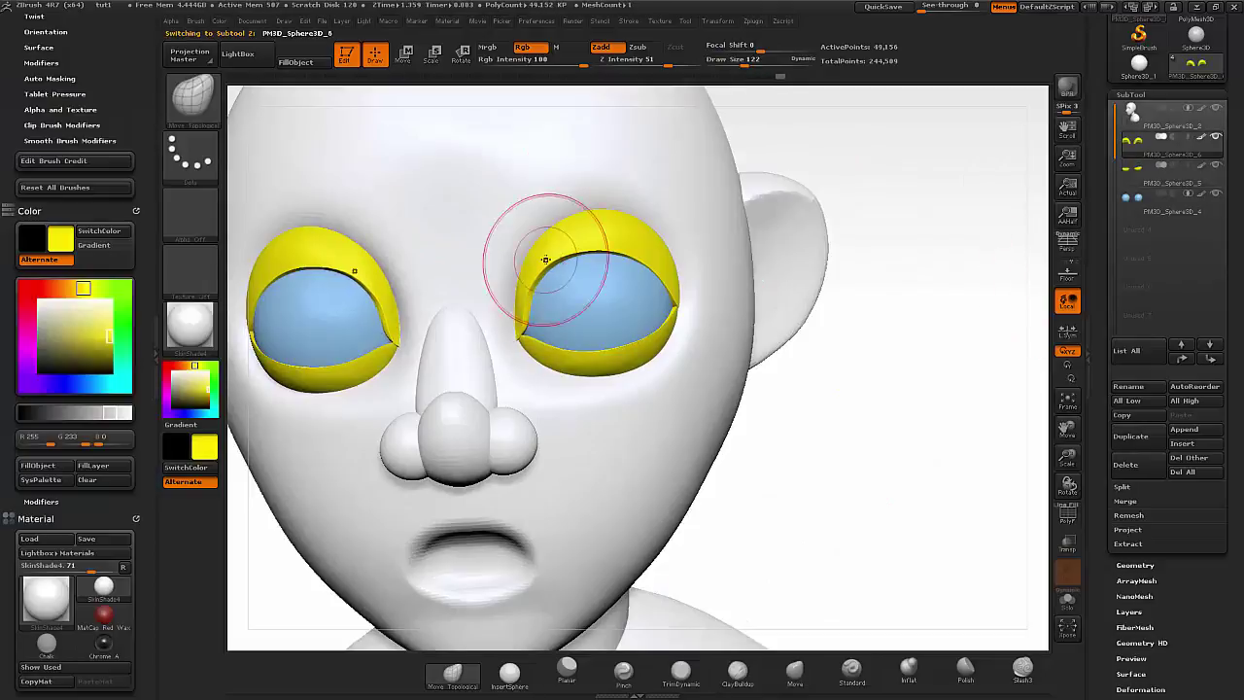
pyautogui.keyDown('alt'); pyautogui.click(555, 347); pyautogui.keyUp('alt')
pyautogui.moveTo(555, 347)
pyautogui.mouseDown()
pyautogui.moveTo(822, 375)
pyautogui.moveTo(654, 302)
pyautogui.moveTo(813, 398)
pyautogui.mouseUp()
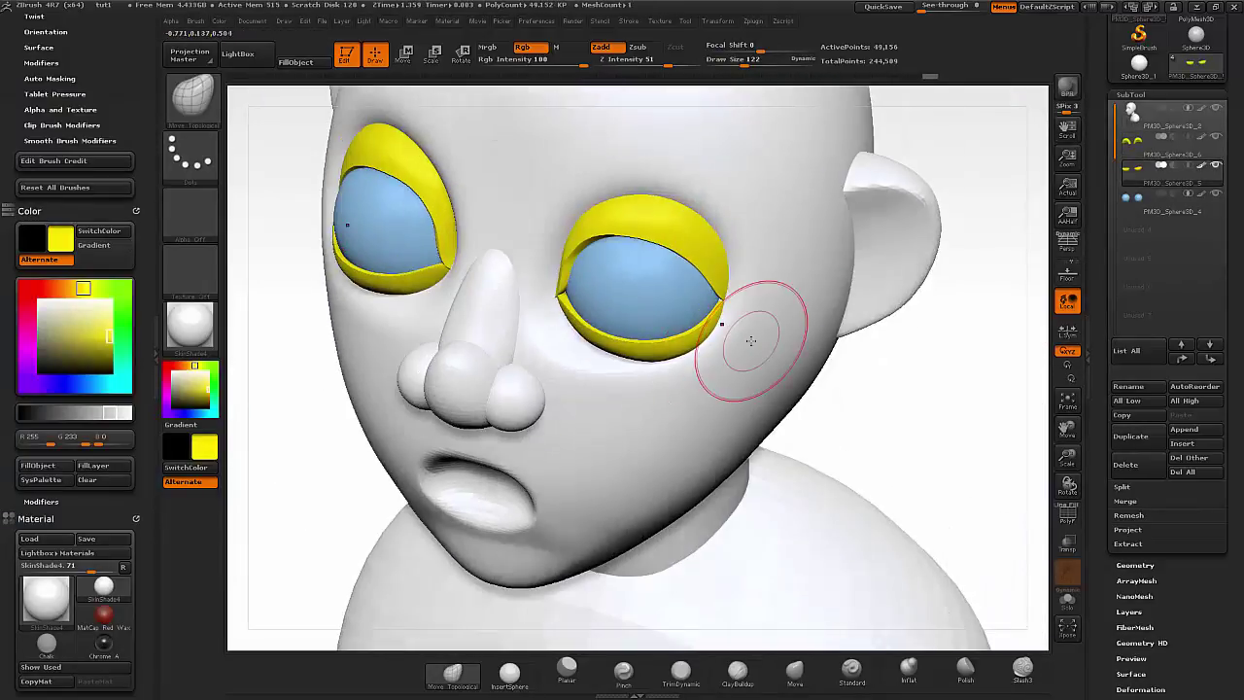
# - Merge the eyelid parts with the eyes into one subtool and check the result in three-quarter view
pyautogui.moveTo(750, 339); pyautogui.dragTo(894, 550)
pyautogui.click(1153, 200)
pyautogui.click(1125, 501)
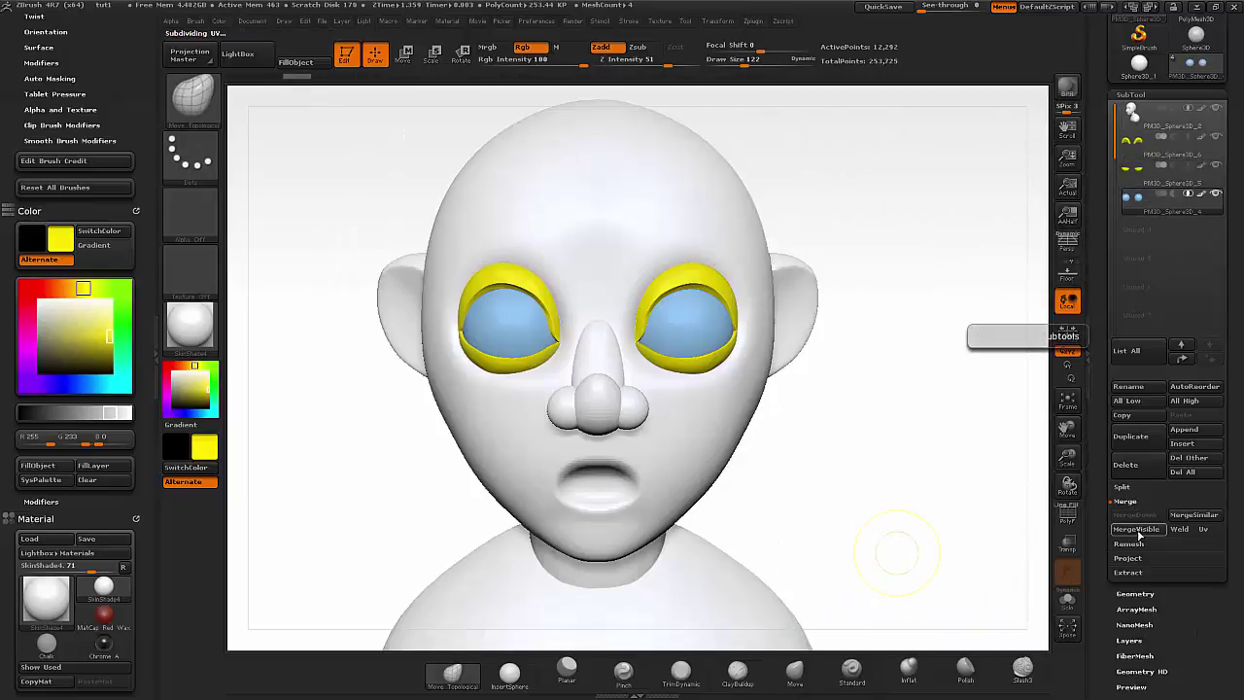
pyautogui.click(1139, 529)
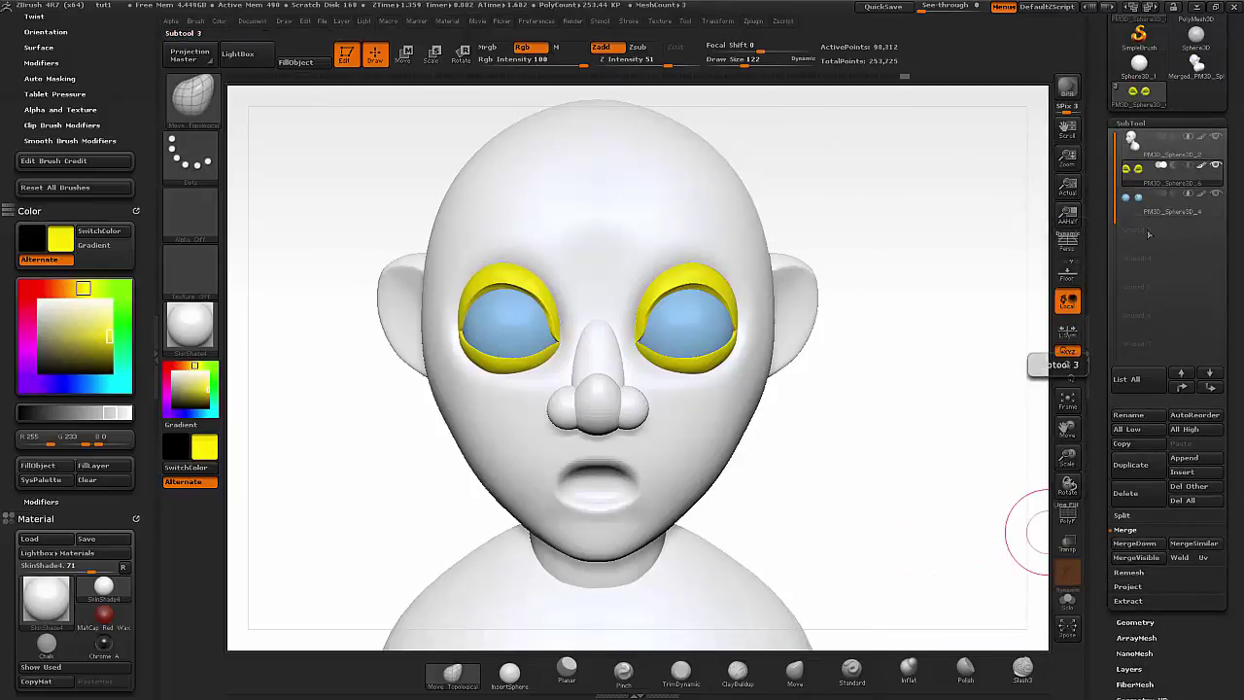
pyautogui.keyDown('shift'); pyautogui.click(1217, 167); pyautogui.keyUp('shift')
pyautogui.keyDown('shift'); pyautogui.click(1217, 168); pyautogui.keyUp('shift')
pyautogui.press('w')
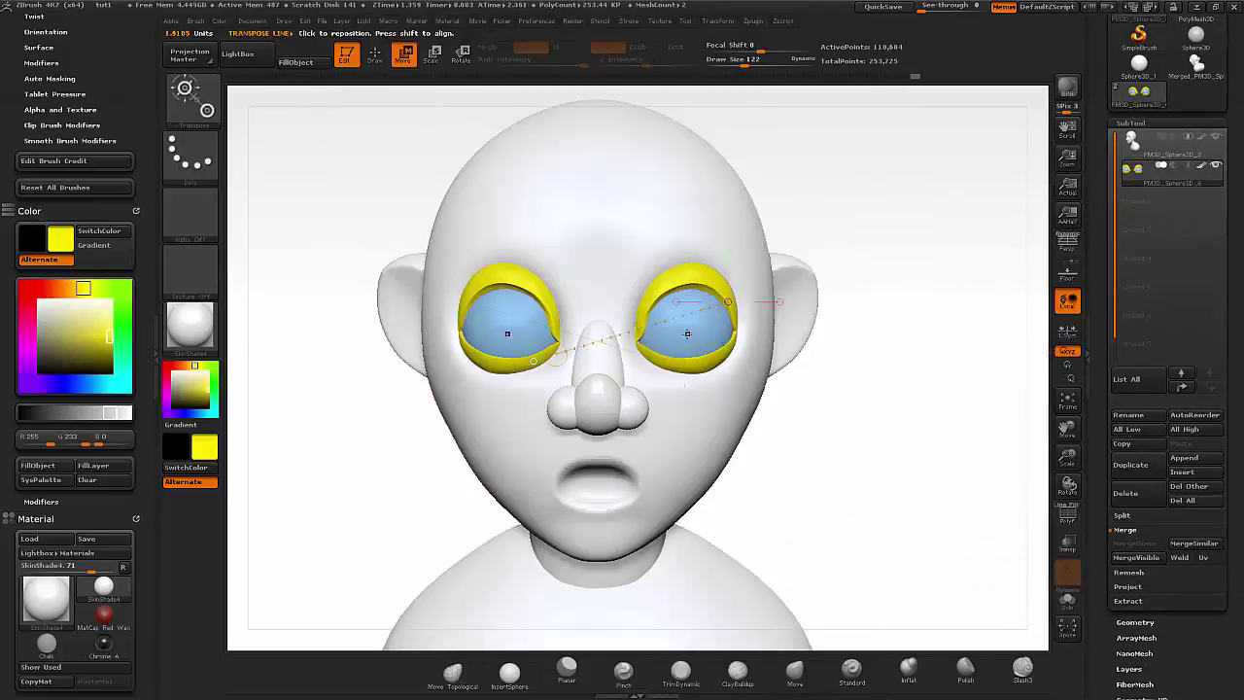
pyautogui.moveTo(825, 326); pyautogui.dragTo(955, 322)
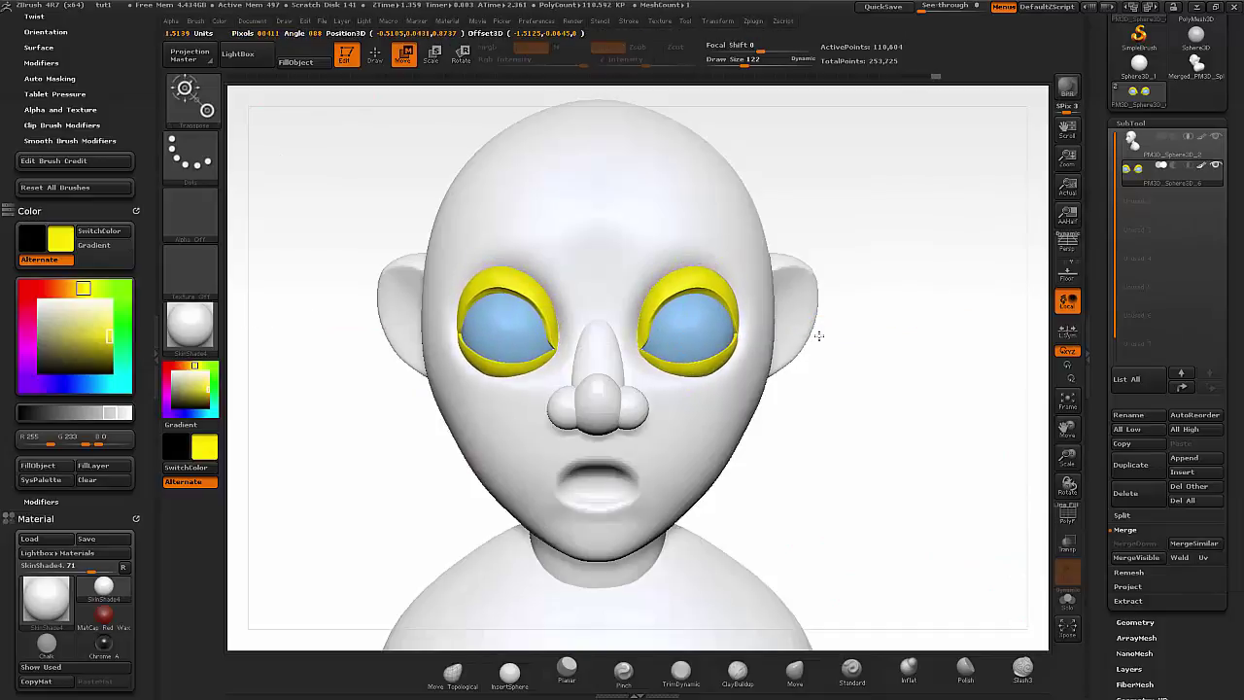
pyautogui.moveTo(821, 330); pyautogui.dragTo(888, 453)
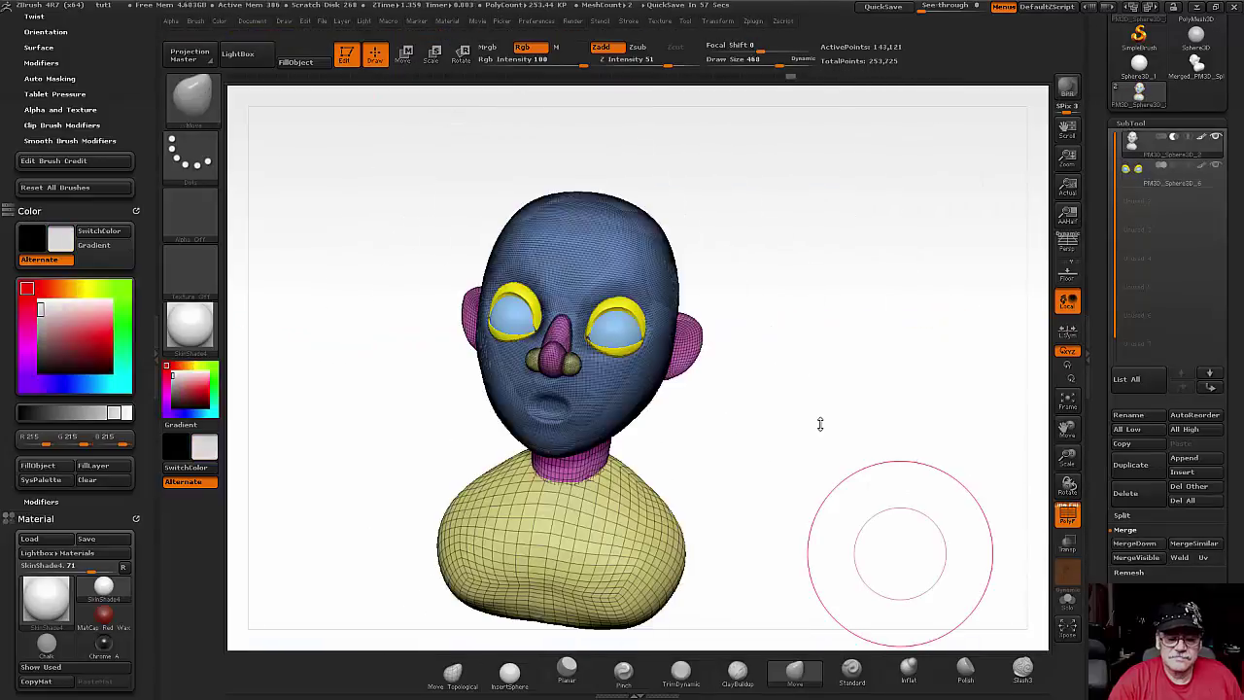
# - Turn the bust to front view and expand Tool > Geometry in the right tray
pyautogui.moveTo(820, 426)
pyautogui.mouseDown()
pyautogui.moveTo(797, 425)
pyautogui.moveTo(904, 389)
pyautogui.moveTo(904, 403)
pyautogui.moveTo(1005, 419)
pyautogui.moveTo(872, 439)
pyautogui.moveTo(897, 438)
pyautogui.moveTo(872, 445)
pyautogui.moveTo(897, 447)
pyautogui.moveTo(885, 464)
pyautogui.mouseUp()
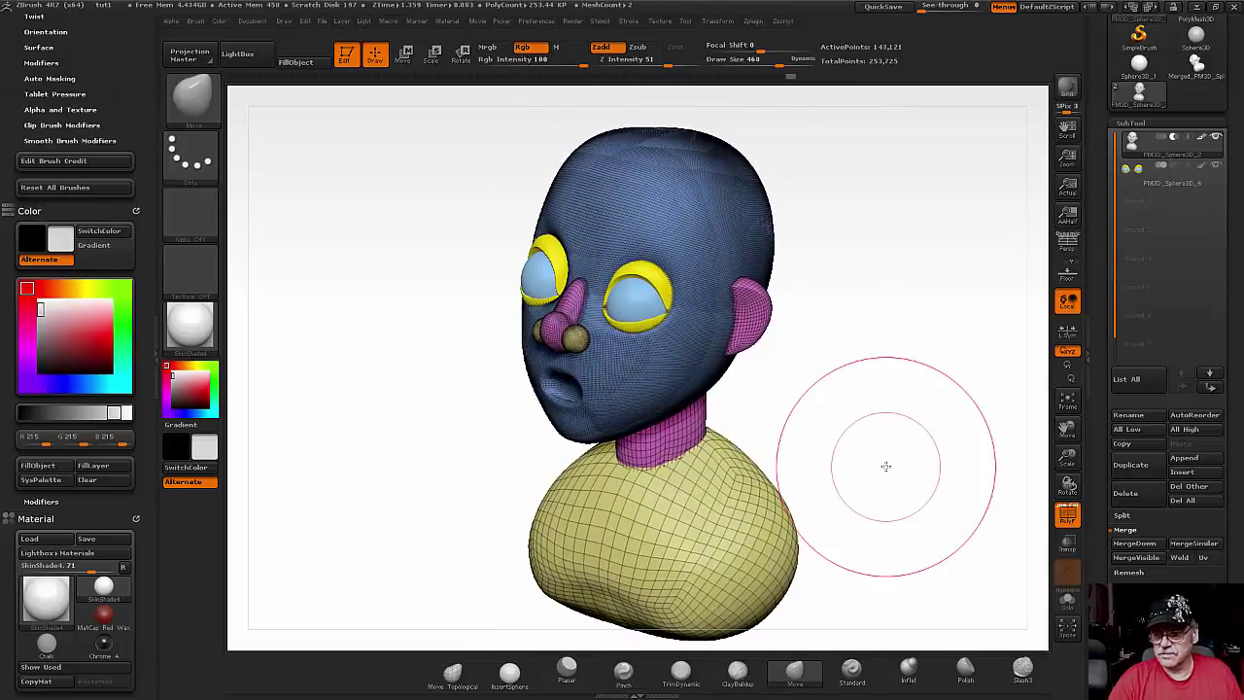
pyautogui.moveTo(1139, 632); pyautogui.dragTo(1134, 447)
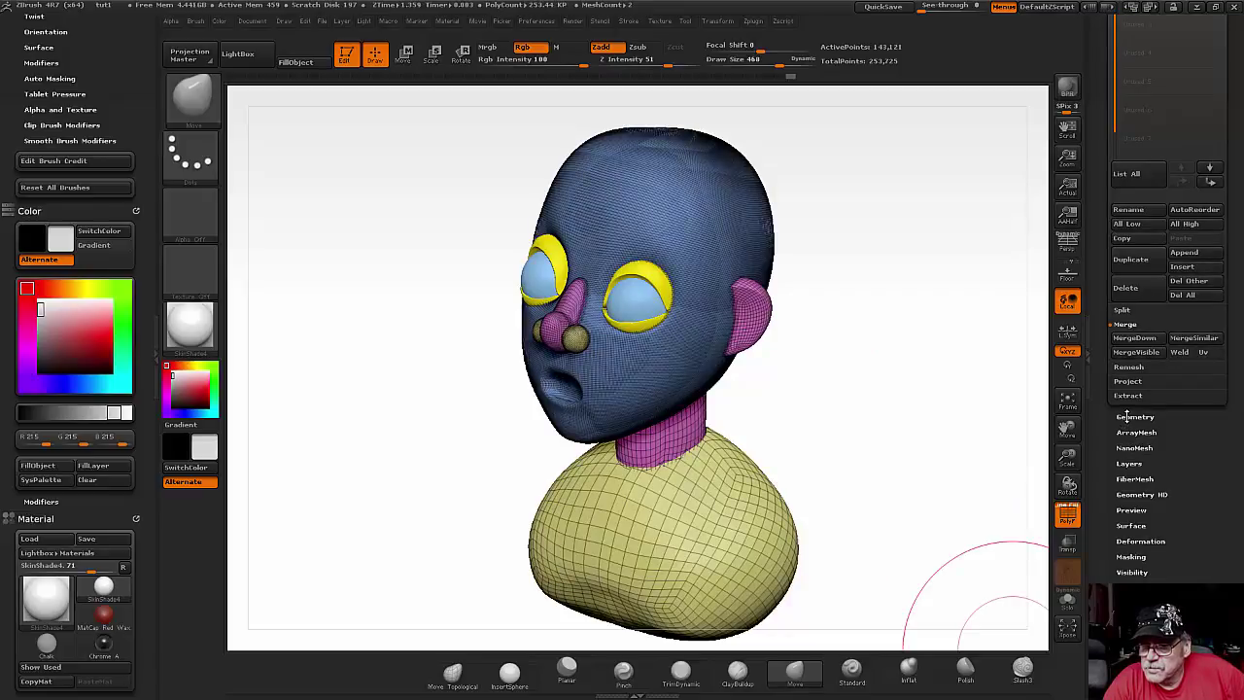
pyautogui.click(1127, 416)
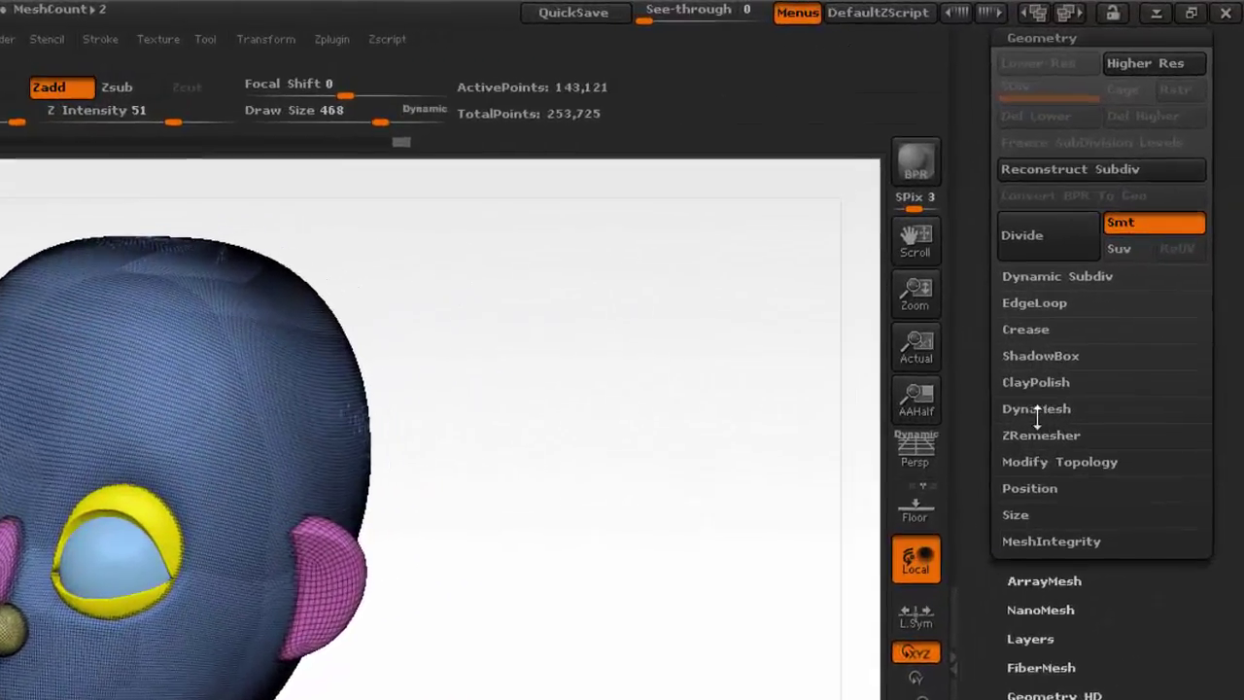
# - Set the DynaMesh resolution to 368
pyautogui.click(1037, 410)
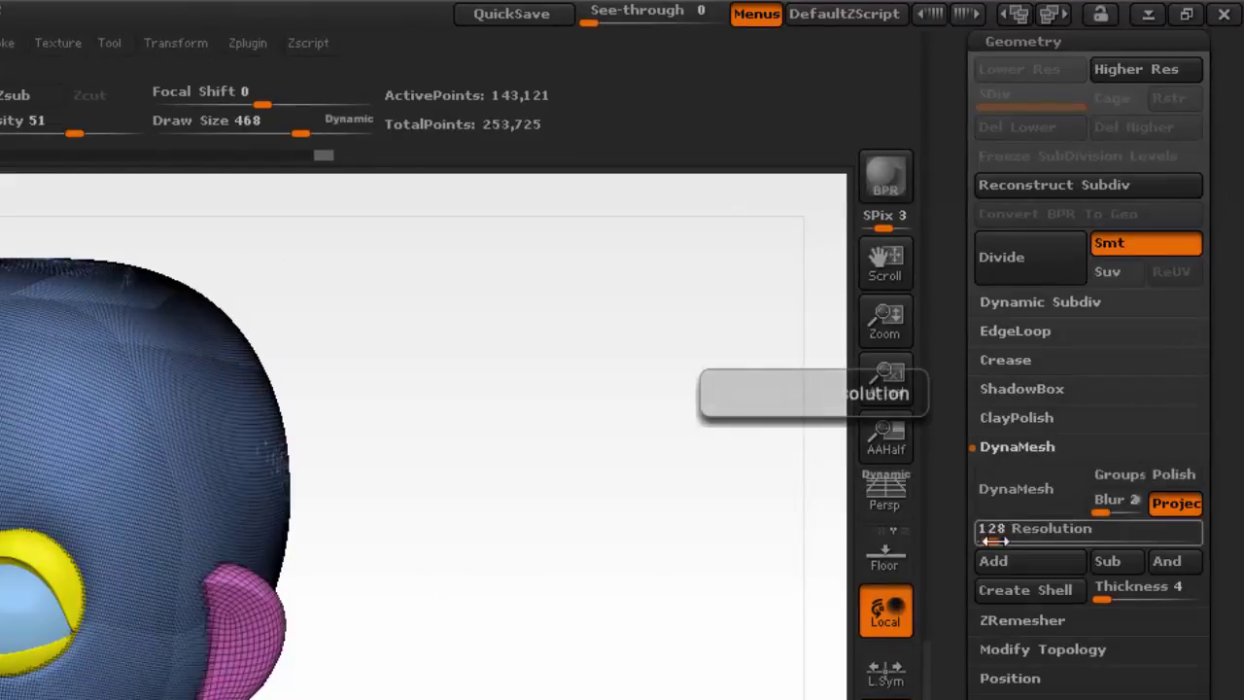
pyautogui.moveTo(996, 545); pyautogui.dragTo(1006, 544)
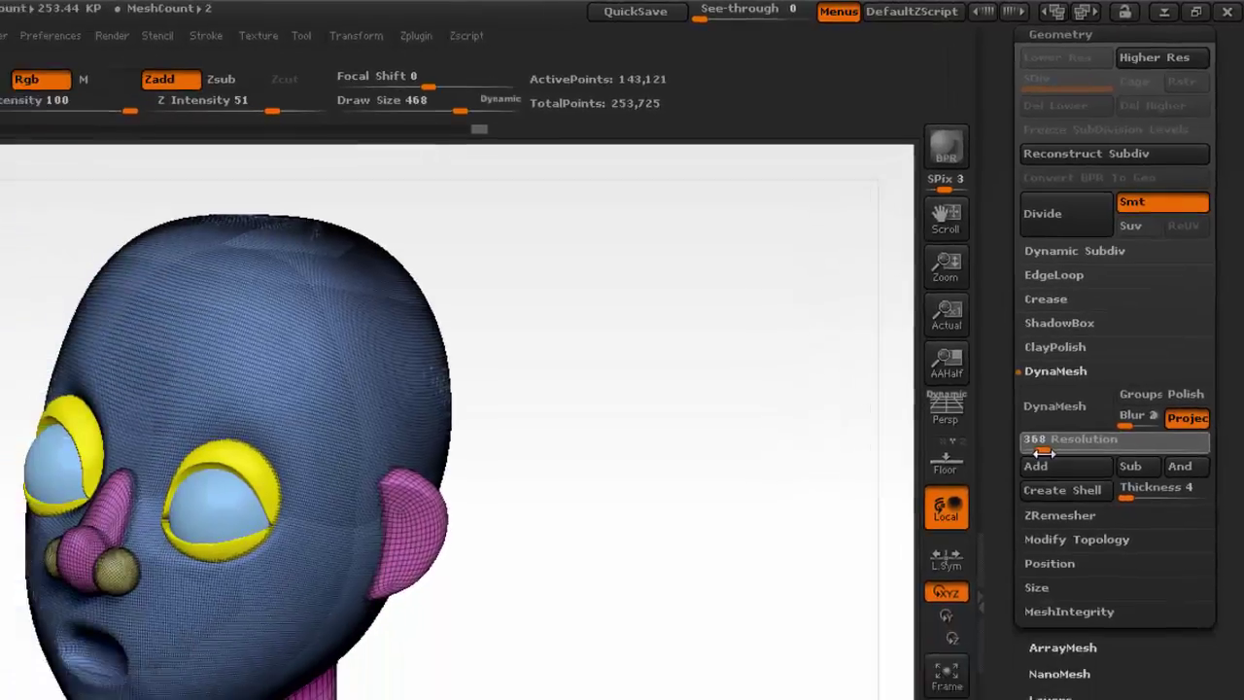
pyautogui.moveTo(1001, 545); pyautogui.dragTo(1100, 313)
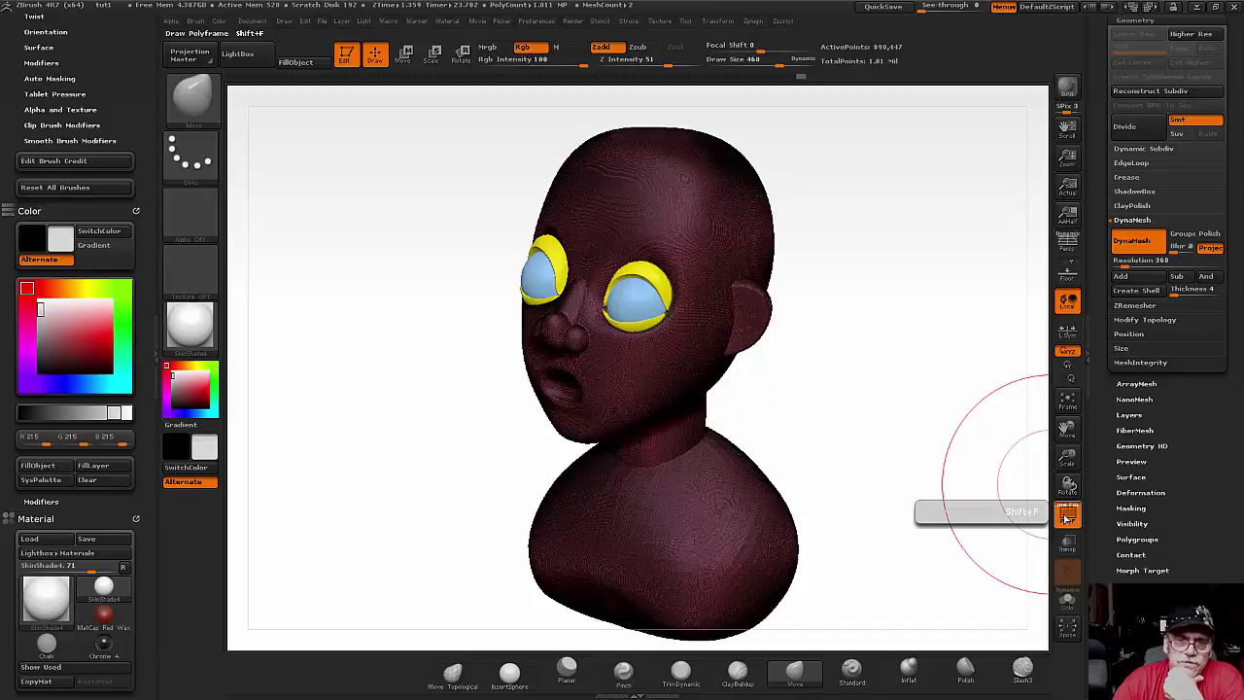
pyautogui.moveTo(882, 447)
pyautogui.mouseDown()
pyautogui.moveTo(932, 457)
pyautogui.moveTo(897, 439)
pyautogui.mouseUp()
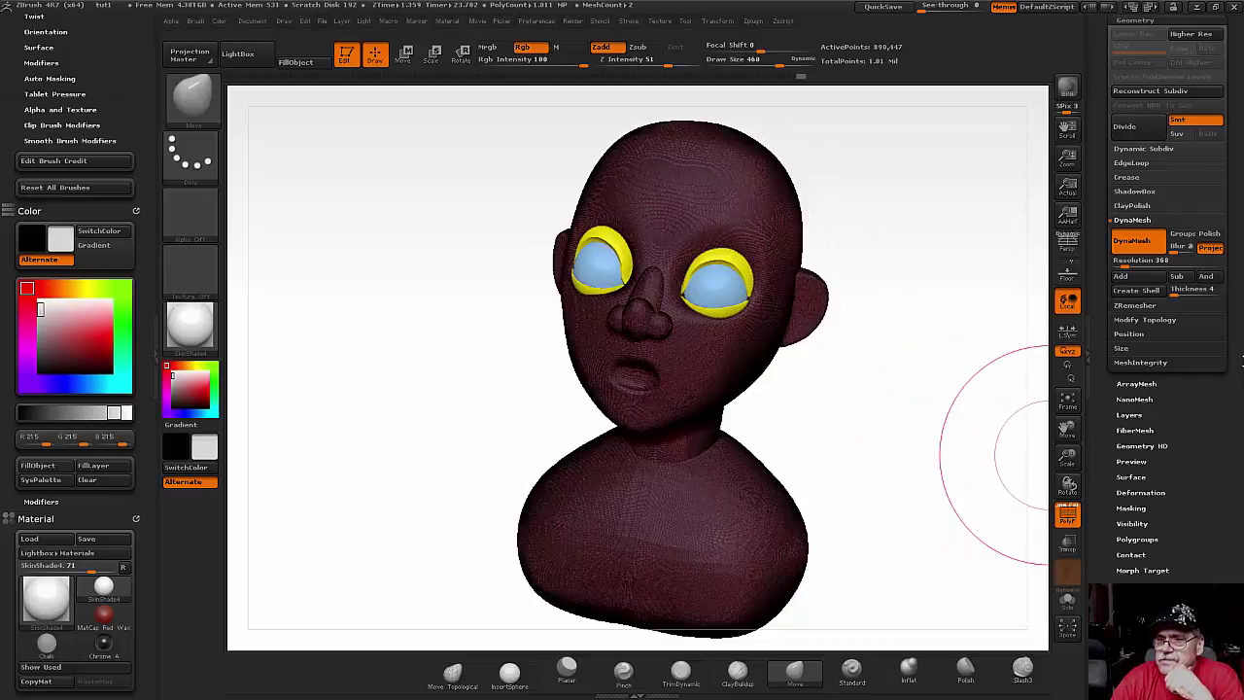
# - Expand the SubTool list and turn off PolyF so the head shows smooth grey
pyautogui.scroll(3, 1241, 370)
pyautogui.scroll(3, 1241, 418)
pyautogui.scroll(3, 1241, 466)
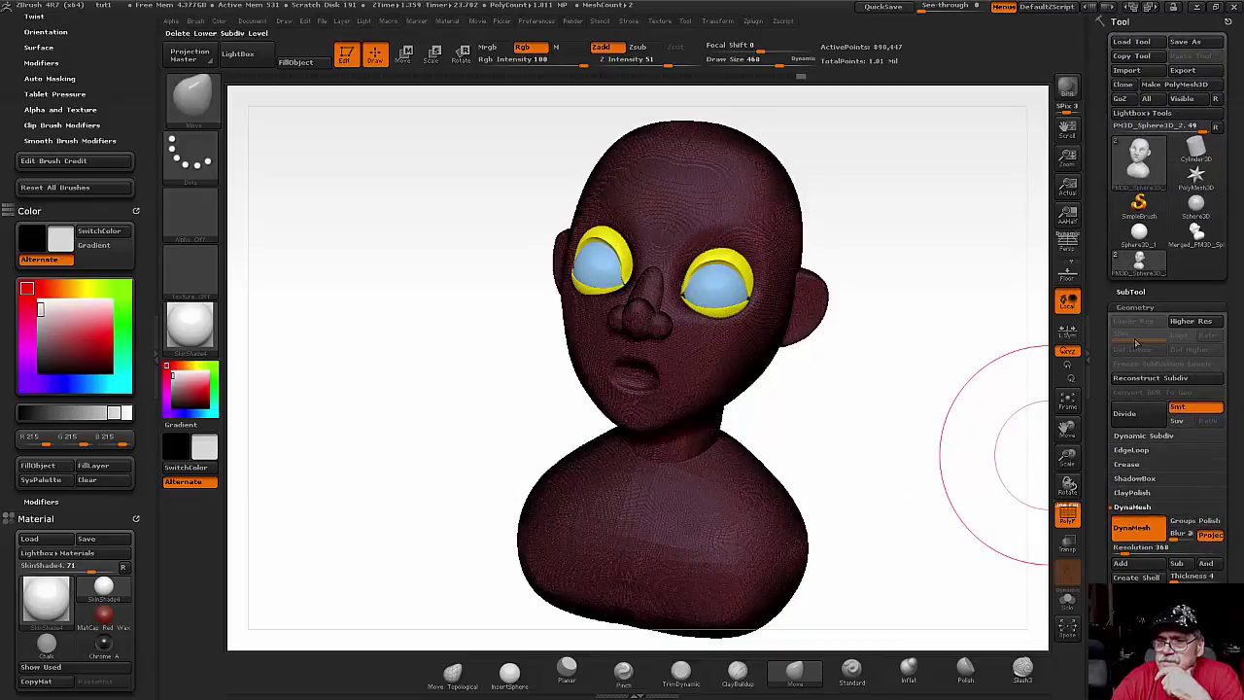
pyautogui.click(1123, 292)
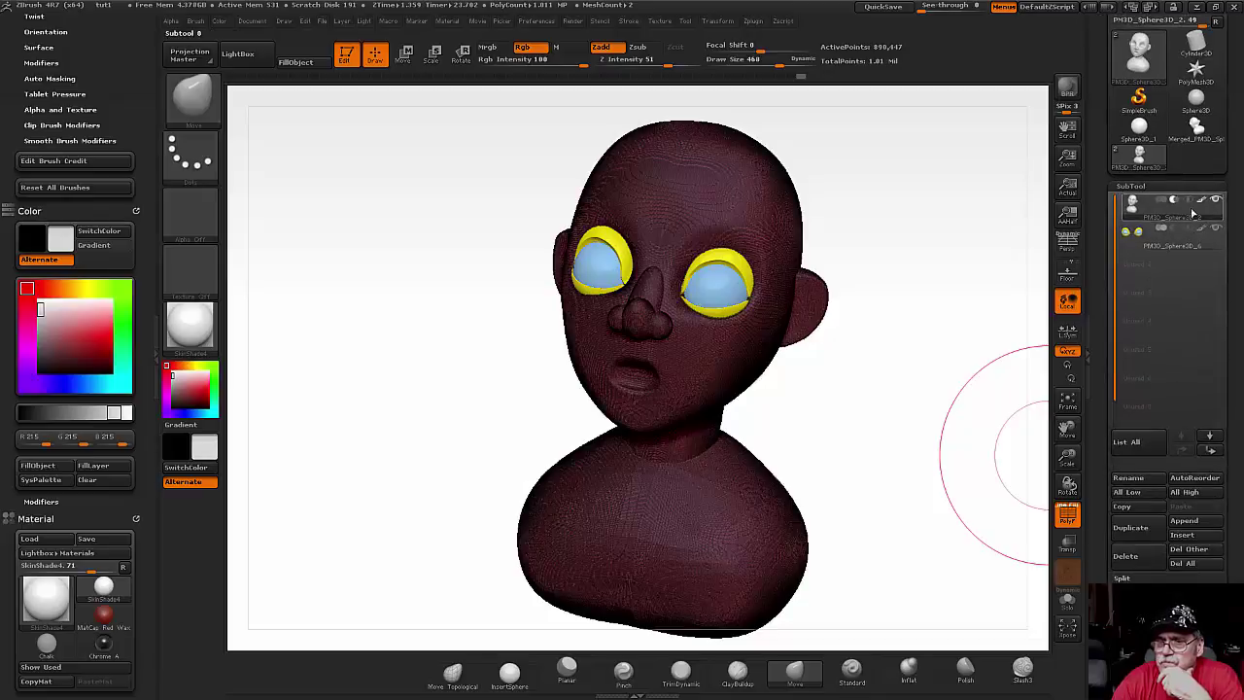
pyautogui.click(1069, 522)
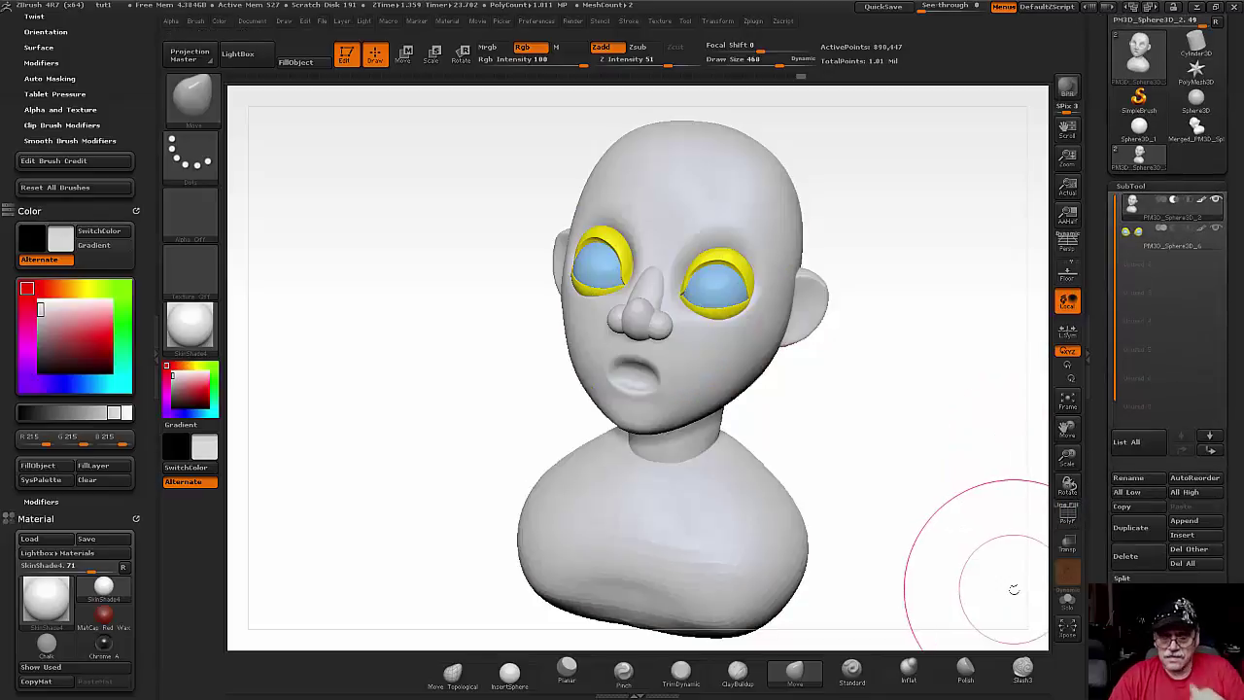
# - Sculpt the face with ClayBuildup at draw size 75, Shift-smoothing the lumpy nose and eye area
pyautogui.press('b')
pyautogui.press('m')
pyautogui.press('v')
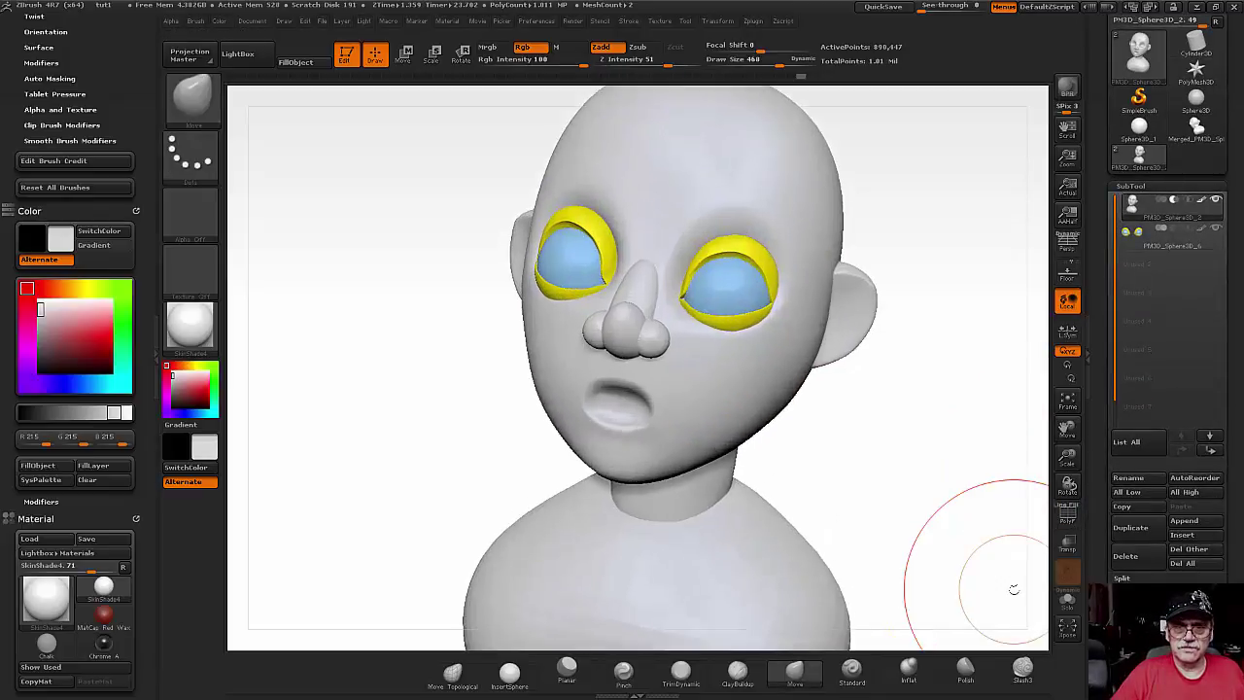
pyautogui.scroll(2, 1013, 589)
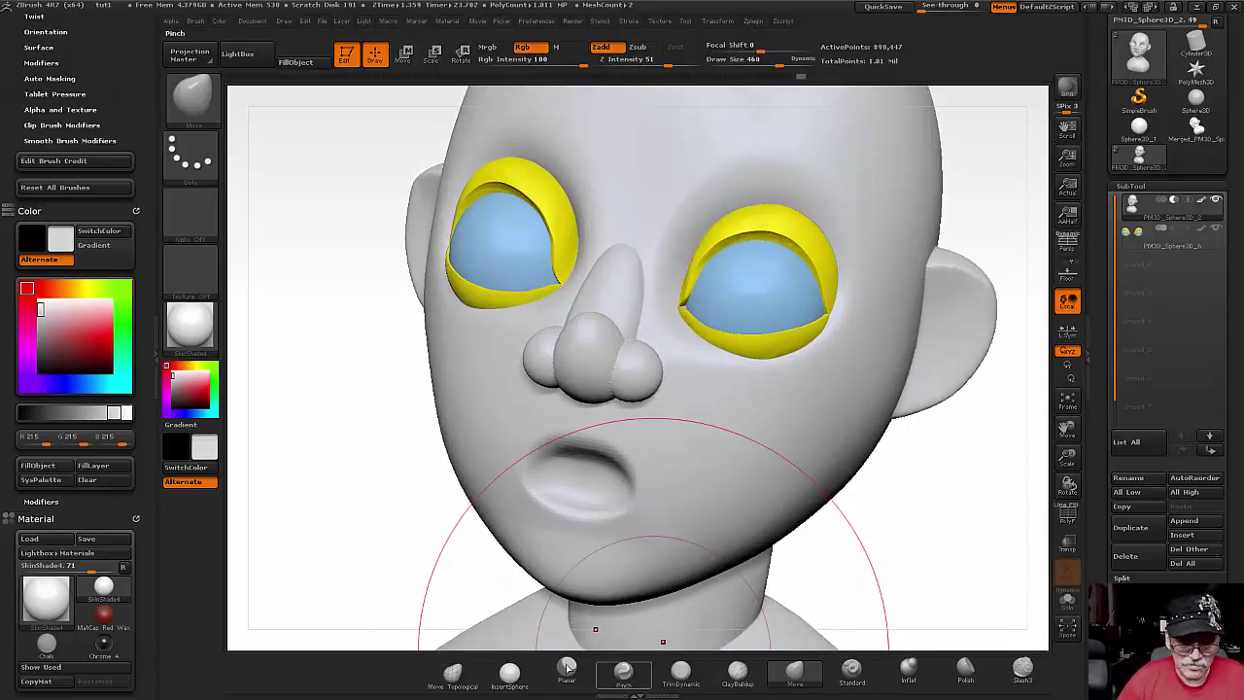
pyautogui.press('b')
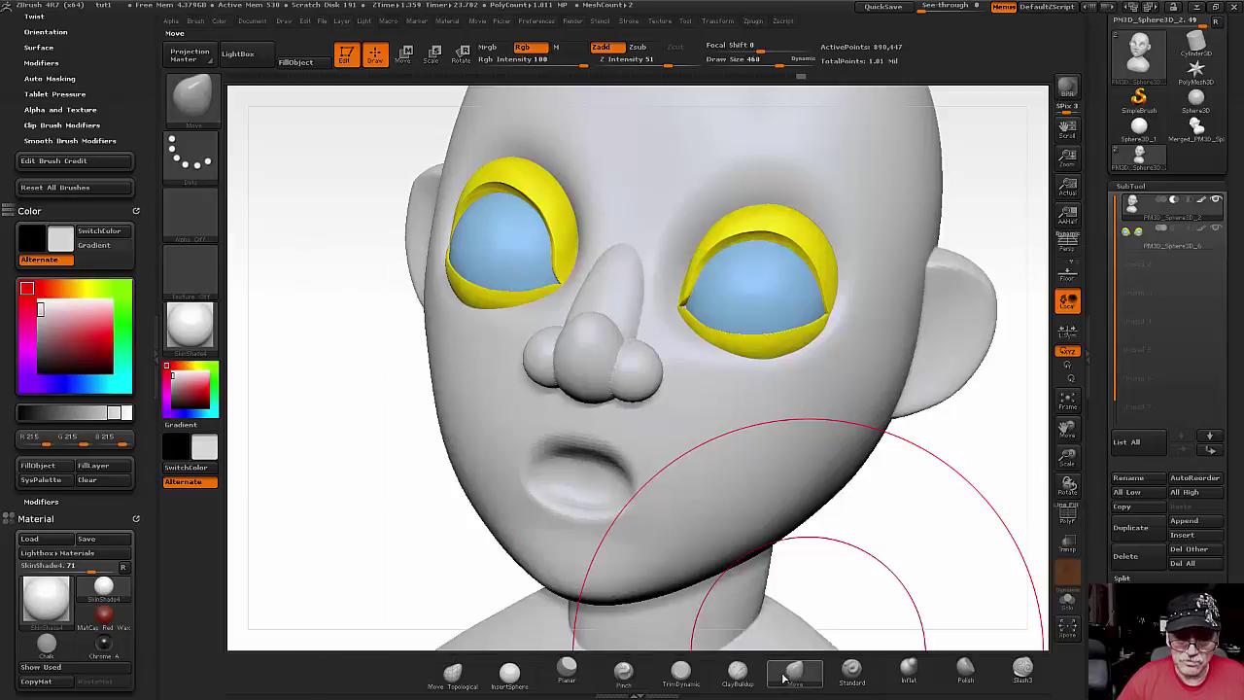
pyautogui.click(736, 670)
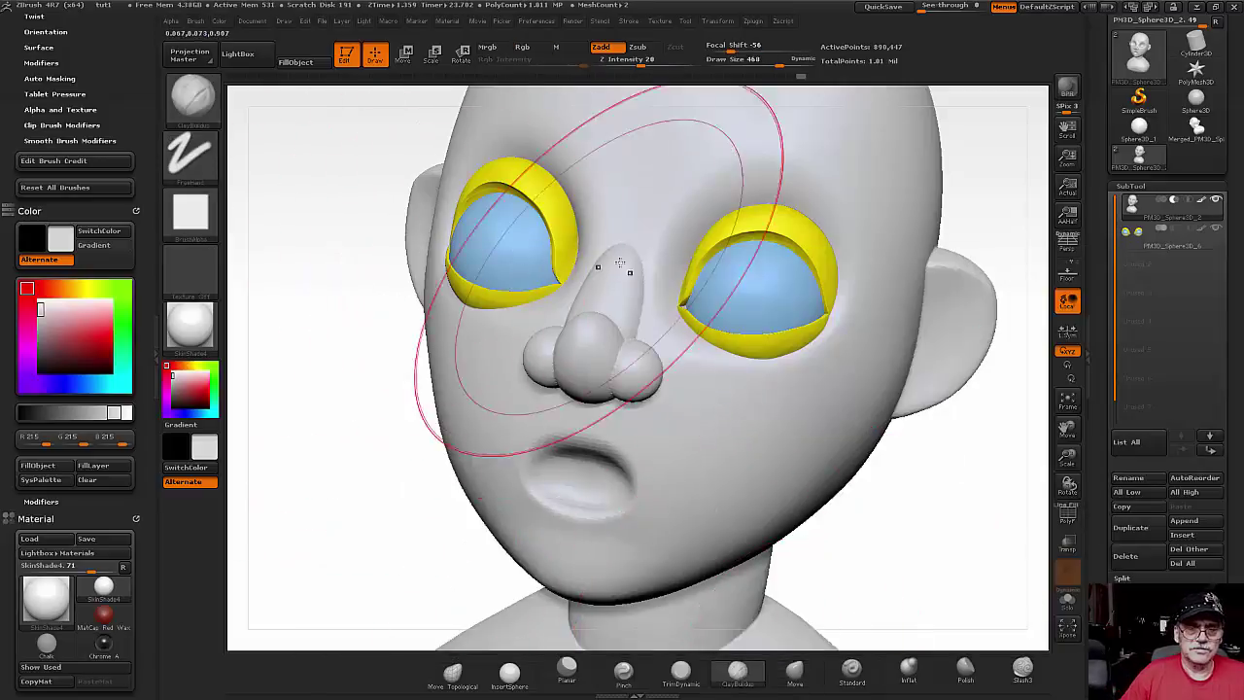
pyautogui.moveTo(614, 270); pyautogui.dragTo(702, 107)
pyautogui.press('[')
pyautogui.press('[')
pyautogui.press('[')
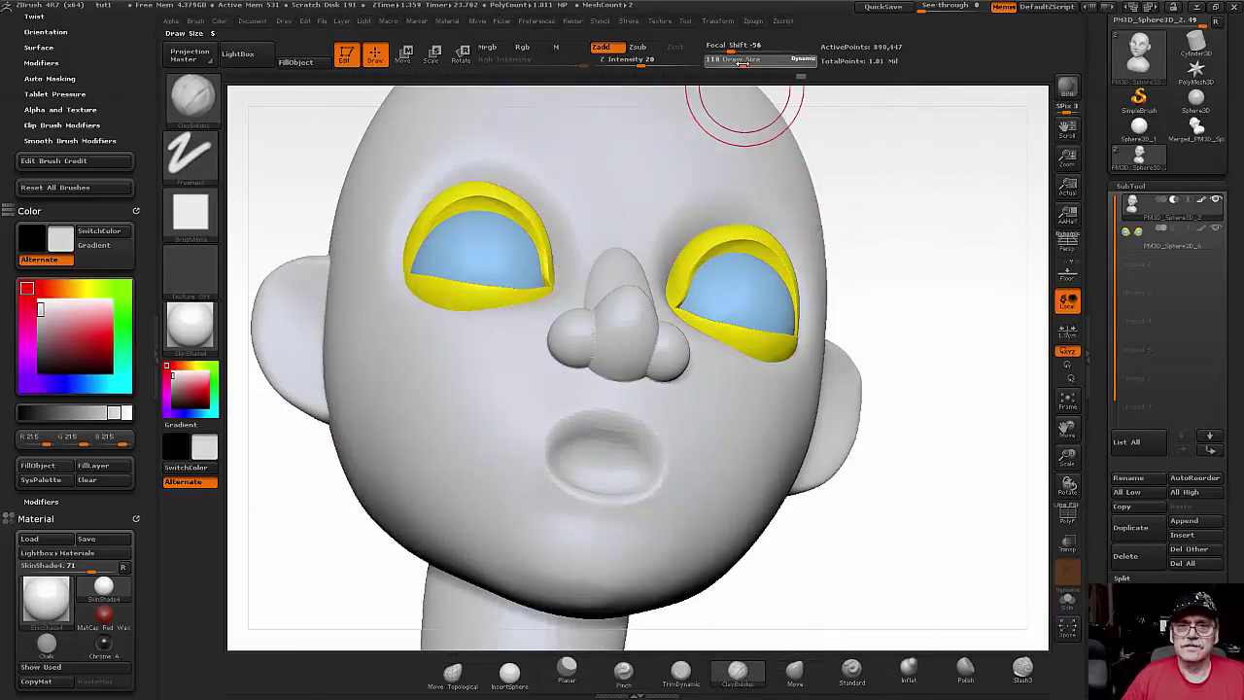
pyautogui.press('shift')
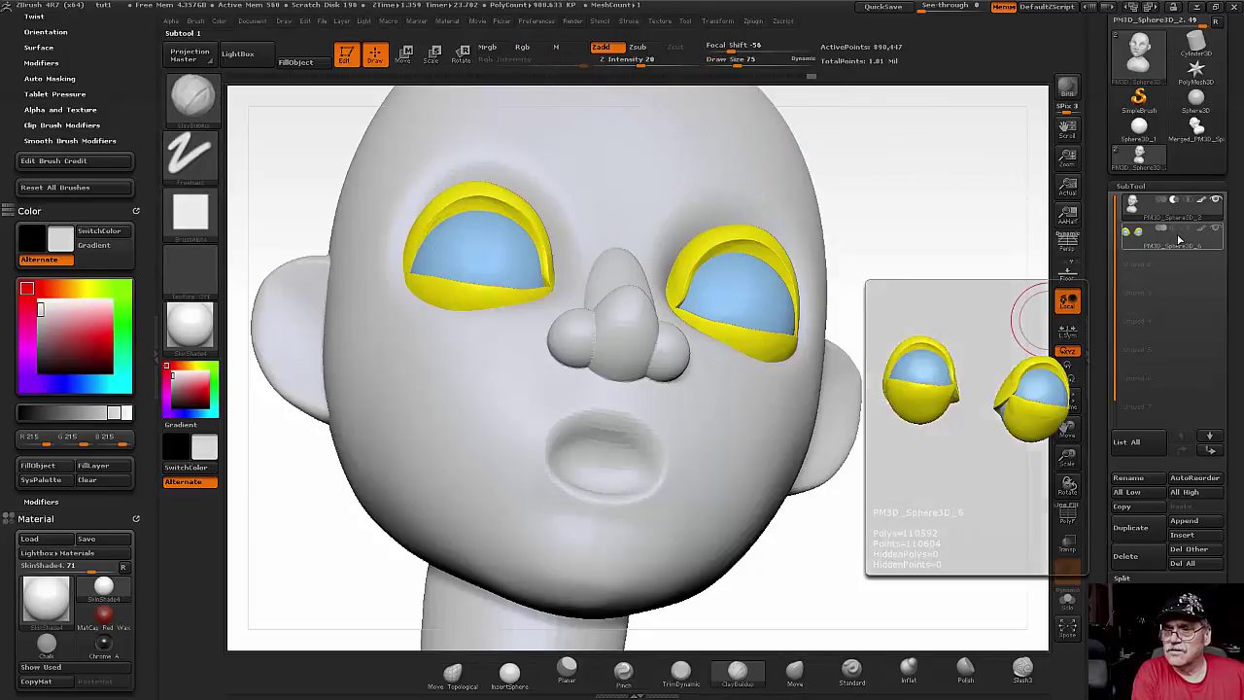
pyautogui.press('shift')
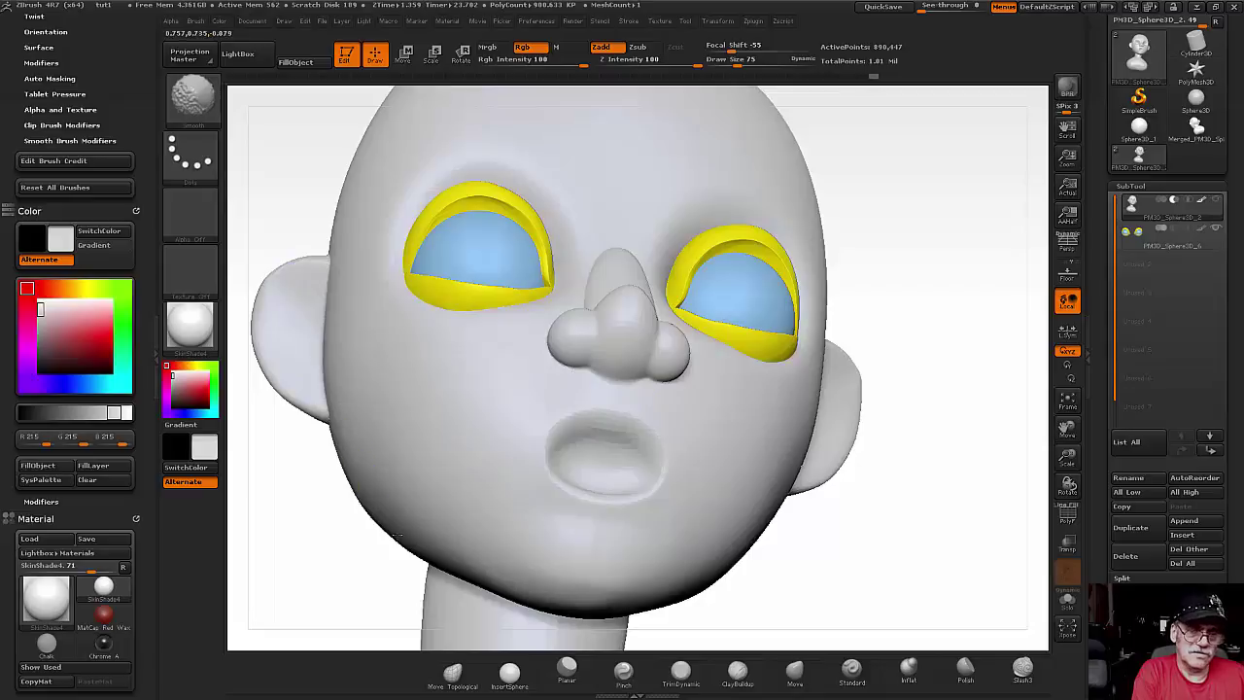
pyautogui.press('shift')
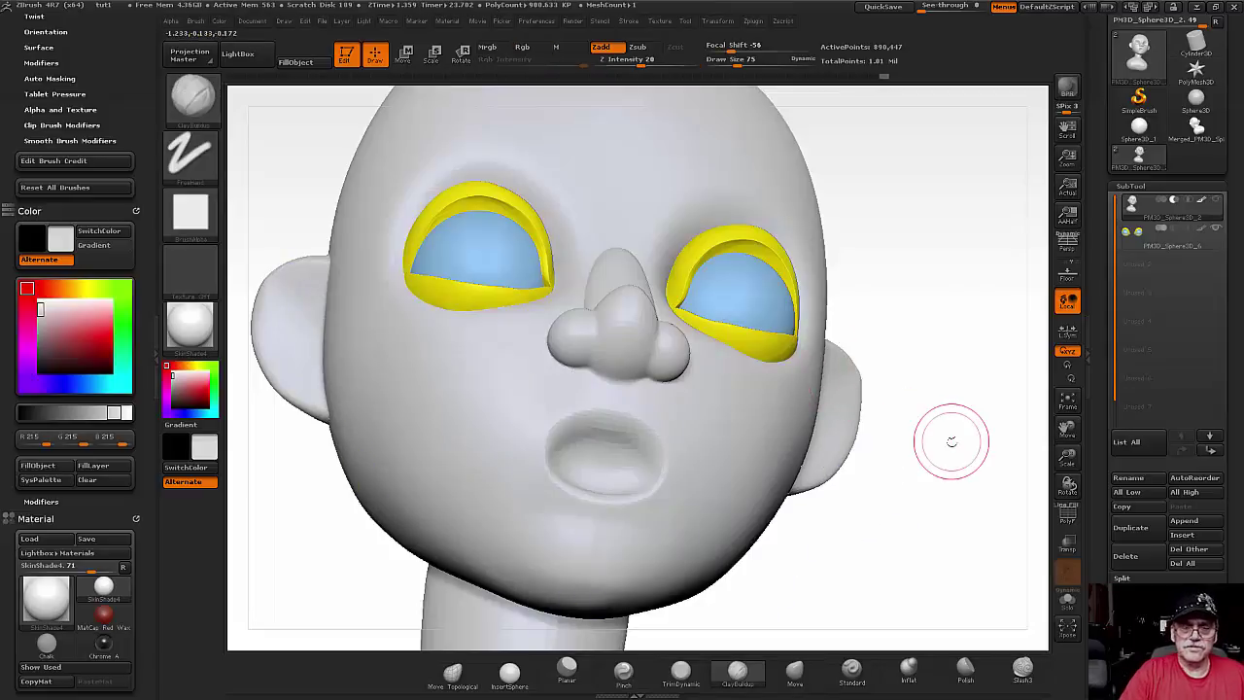
# - Smooth the top rim of the ear from a side view
pyautogui.moveTo(916, 314)
pyautogui.mouseDown()
pyautogui.moveTo(825, 459)
pyautogui.moveTo(806, 411)
pyautogui.moveTo(850, 344)
pyautogui.mouseUp()
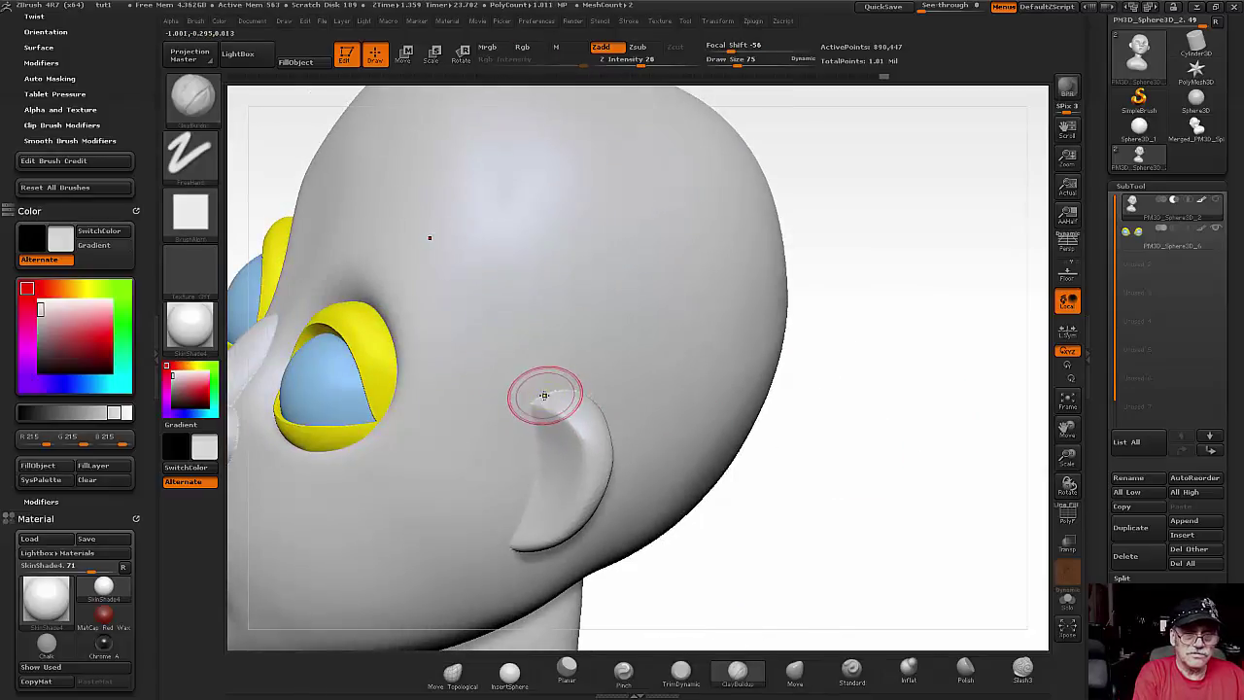
pyautogui.keyDown('shift'); pyautogui.moveTo(544, 397); pyautogui.dragTo(562, 392); pyautogui.keyUp('shift')
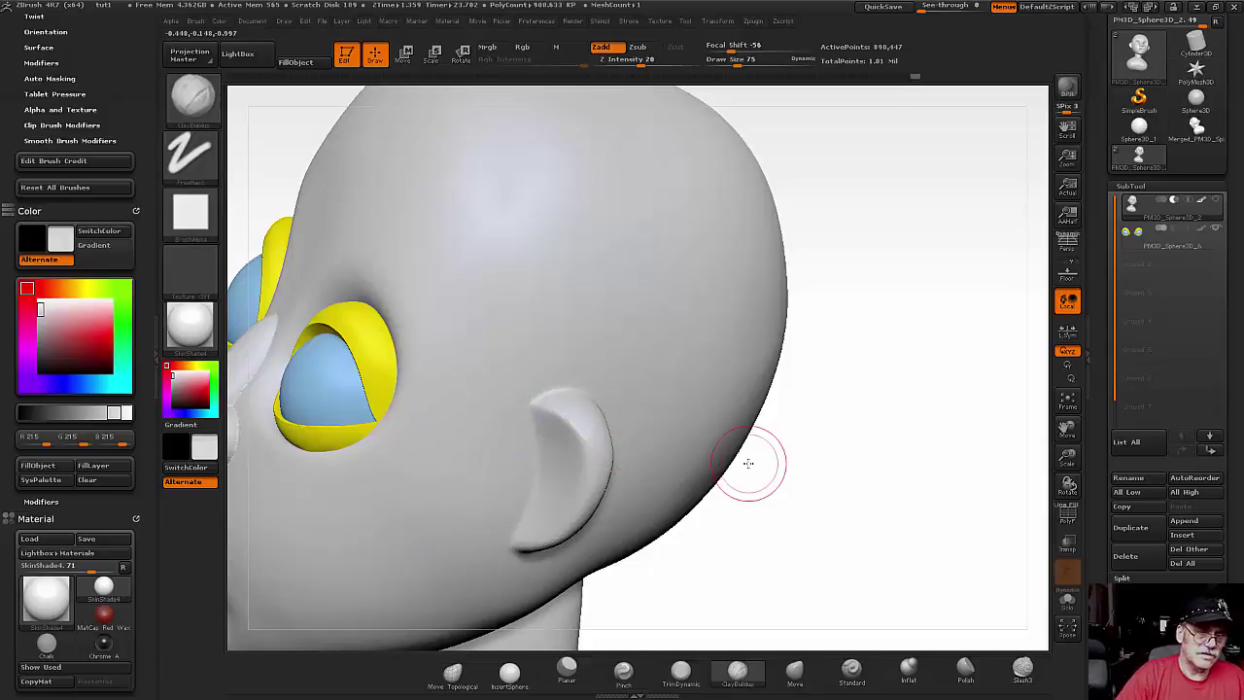
pyautogui.moveTo(773, 287); pyautogui.dragTo(1010, 276)
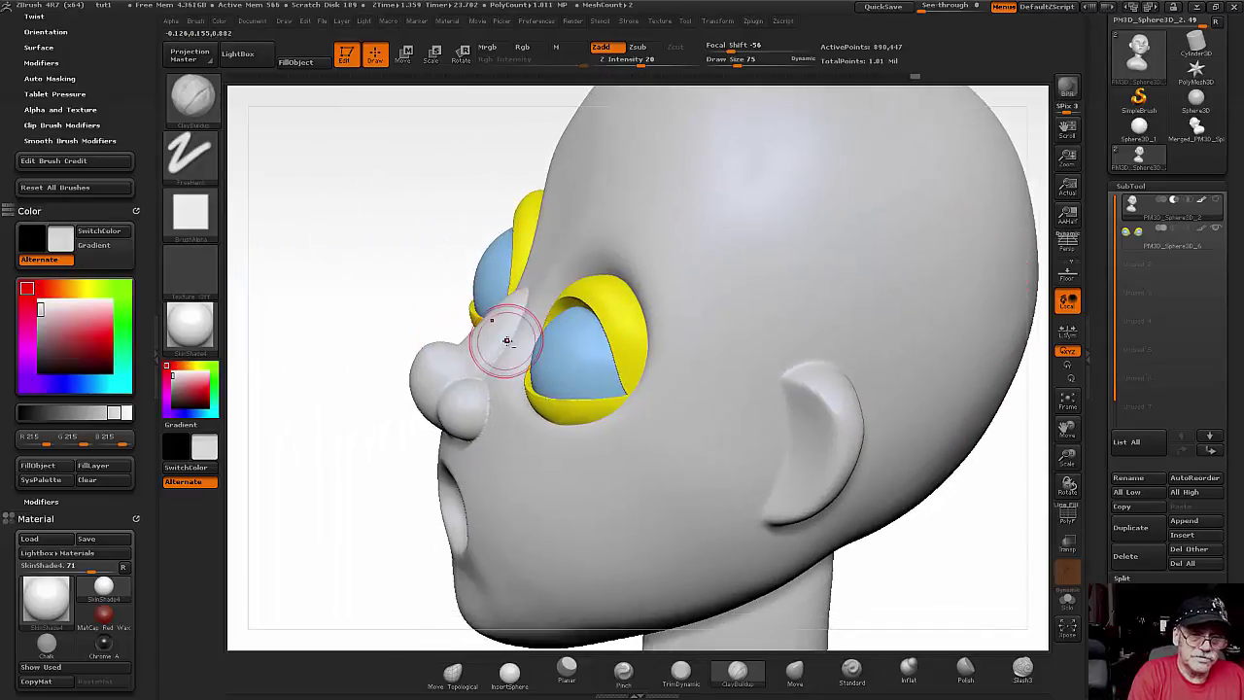
# - Return to ClayBuildup and select the eyes-and-eyelids subtool
pyautogui.press('ctrl')
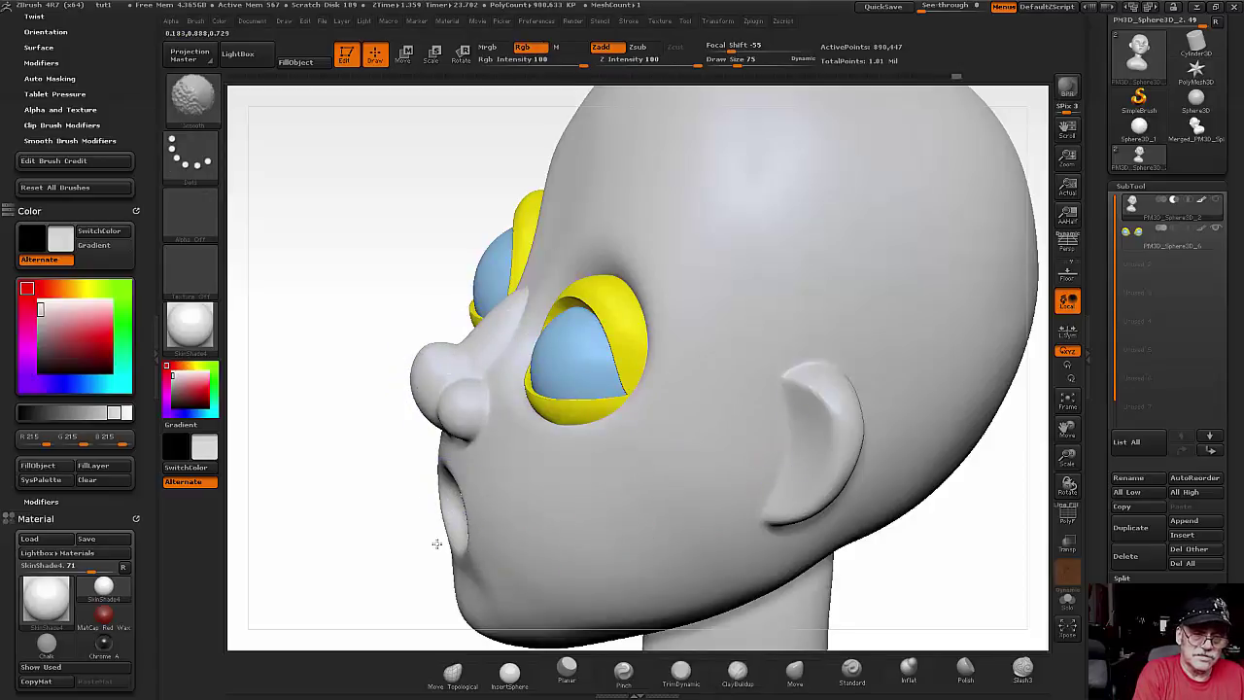
pyautogui.click(736, 671)
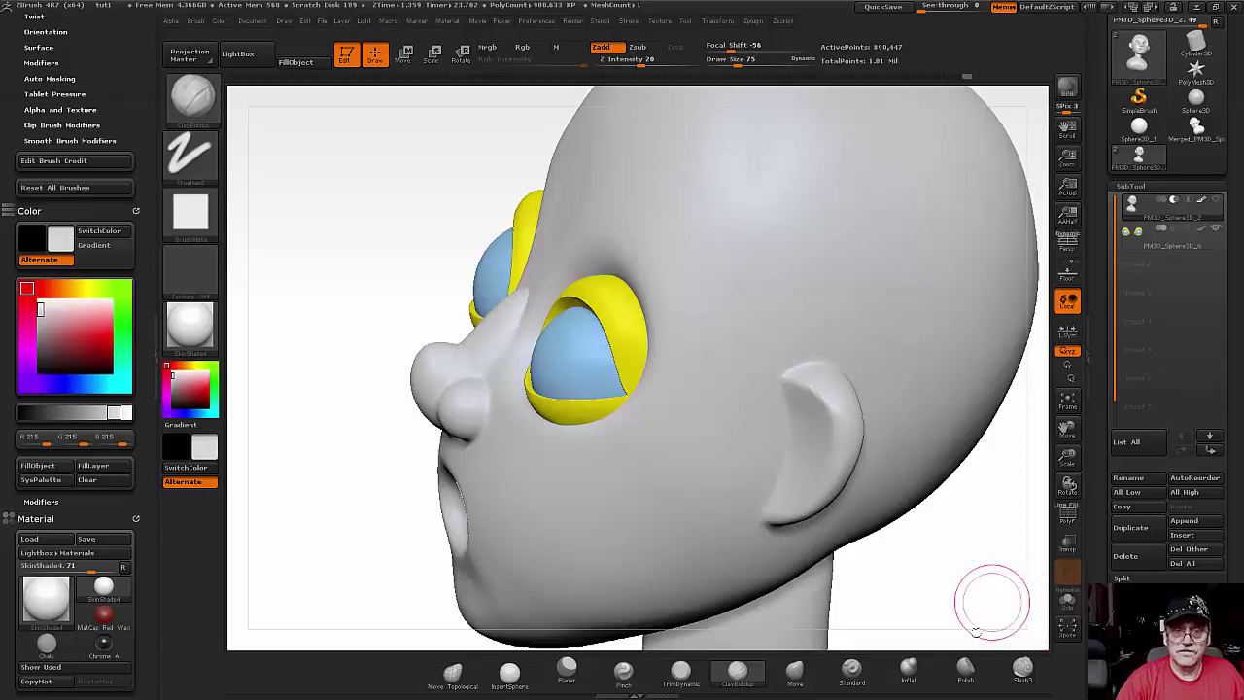
pyautogui.moveTo(621, 573)
pyautogui.mouseDown()
pyautogui.moveTo(686, 551)
pyautogui.moveTo(675, 565)
pyautogui.mouseUp()
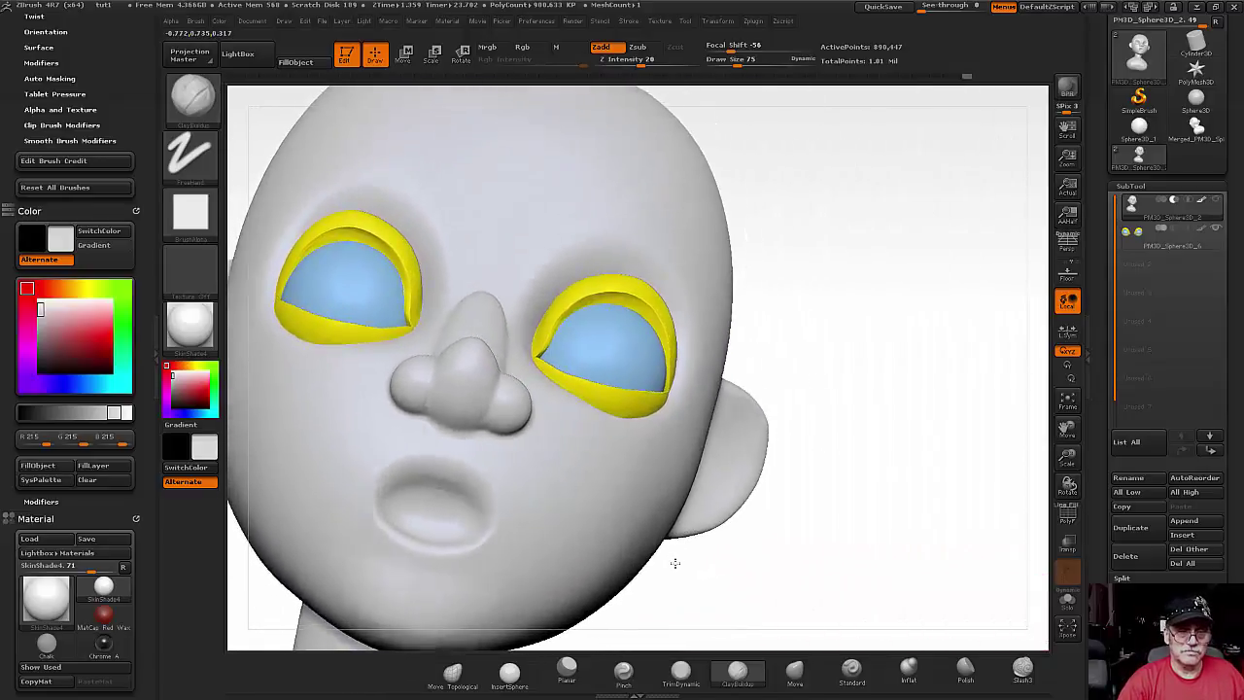
pyautogui.click(1134, 233)
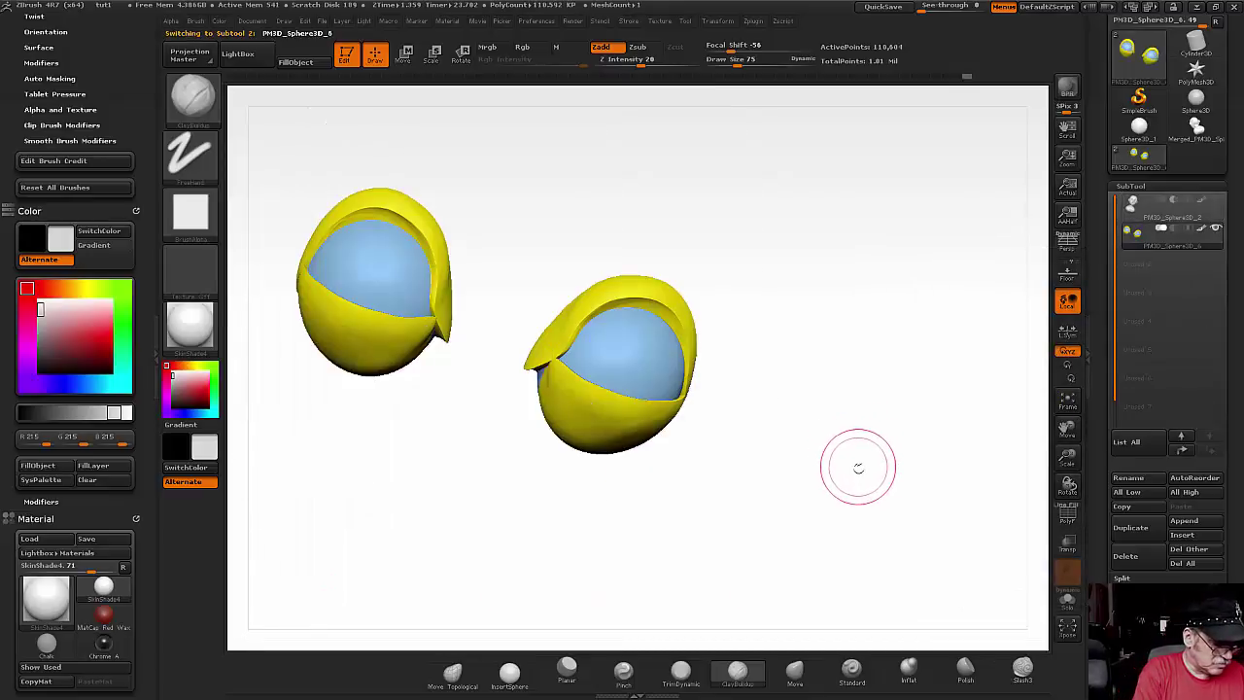
# - Smooth the eyelids, check them from the front, then reselect the head subtool
pyautogui.press('shift')
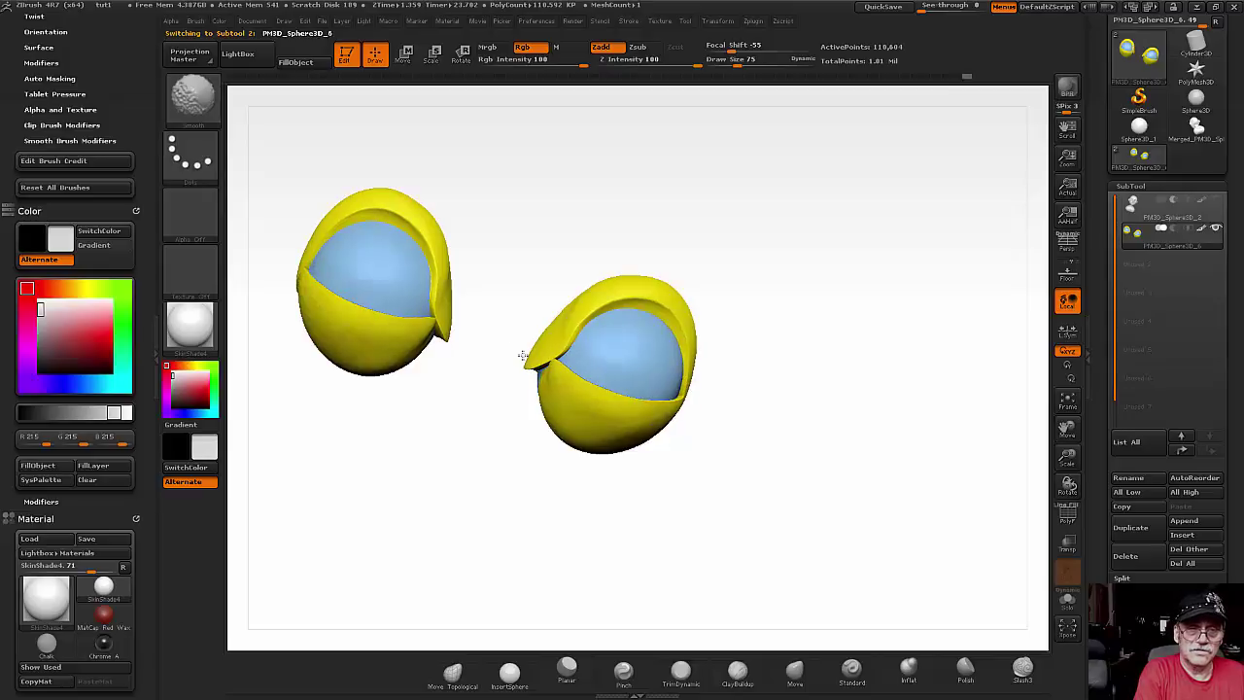
pyautogui.keyDown('shift'); pyautogui.moveTo(486, 349); pyautogui.dragTo(551, 351); pyautogui.keyUp('shift')
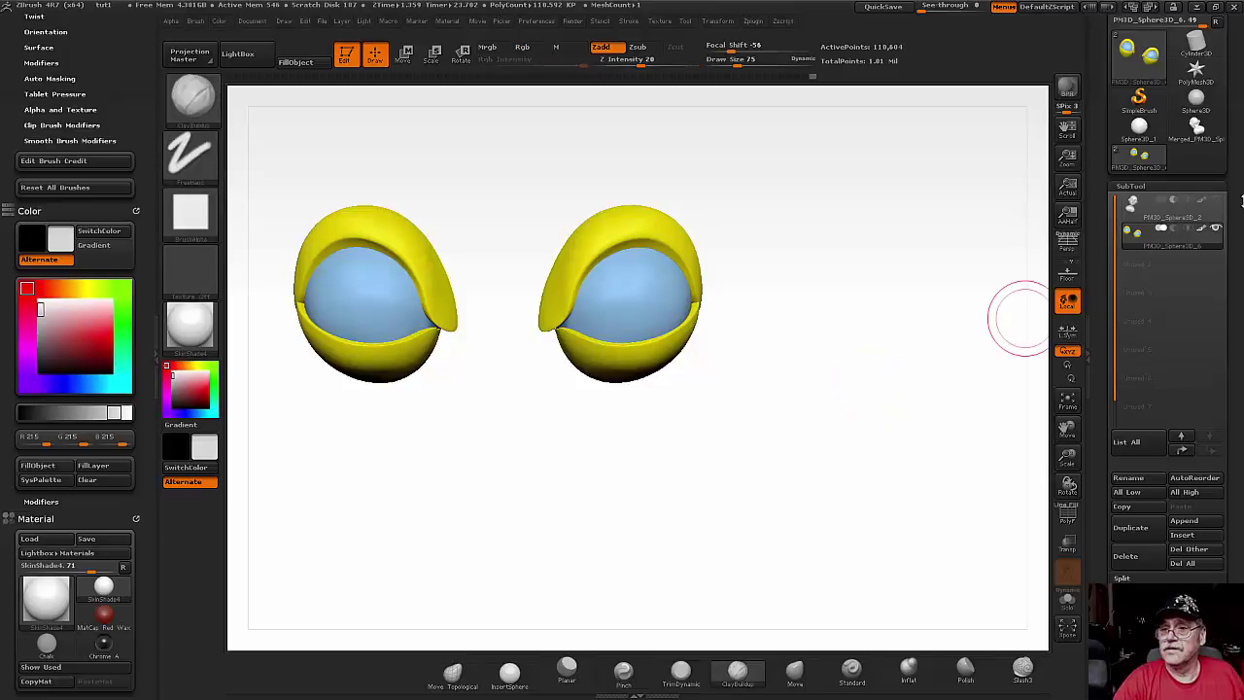
pyautogui.click(1157, 204)
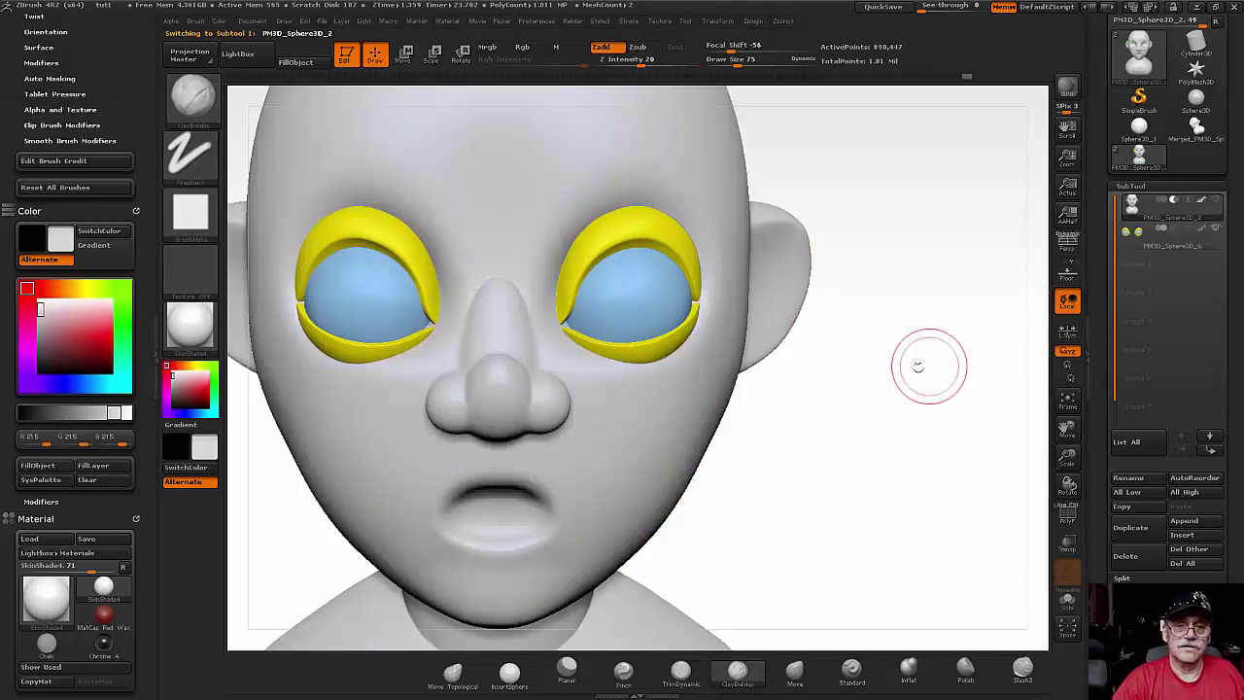
pyautogui.moveTo(913, 363); pyautogui.dragTo(902, 377)
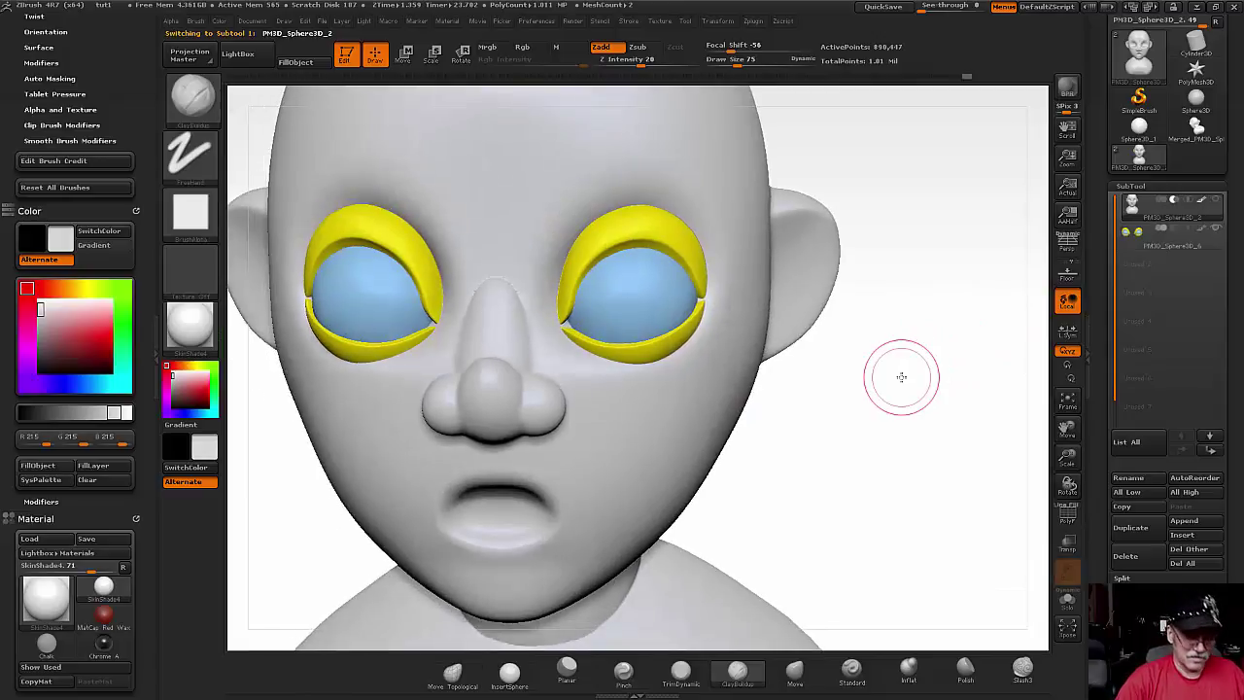
pyautogui.press('shift')
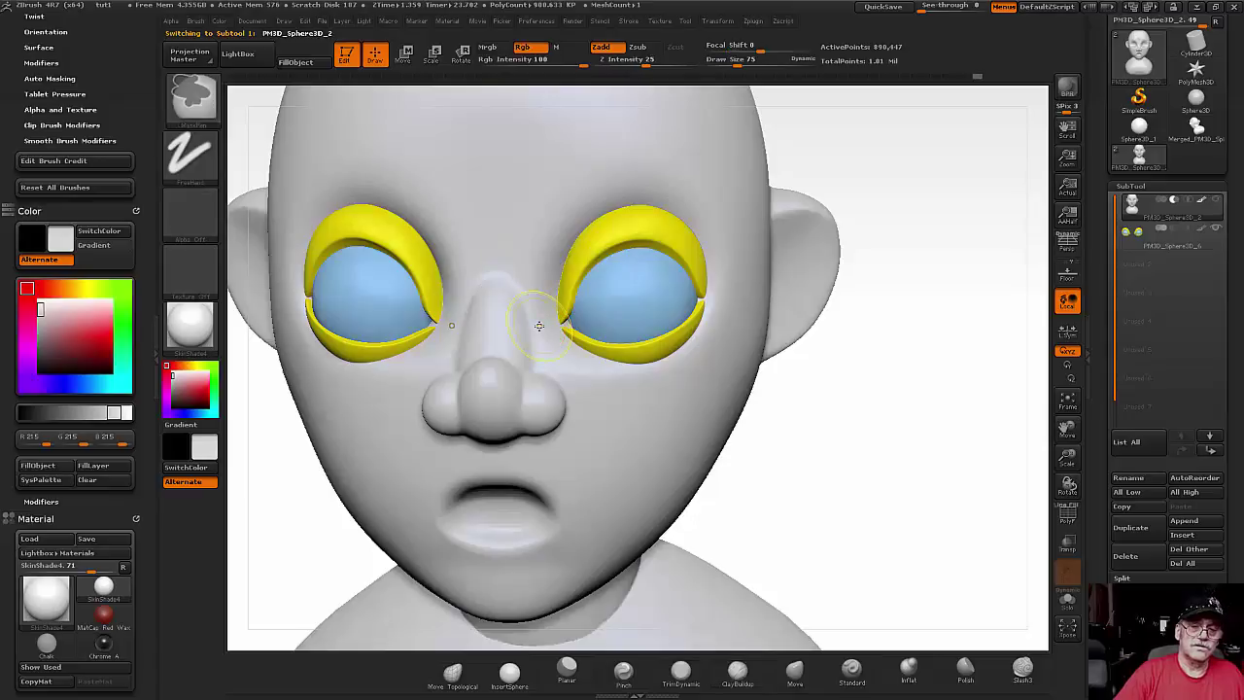
pyautogui.scroll(-3, 538, 325)
pyautogui.scroll(-4, 538, 325)
pyautogui.scroll(-2, 539, 326)
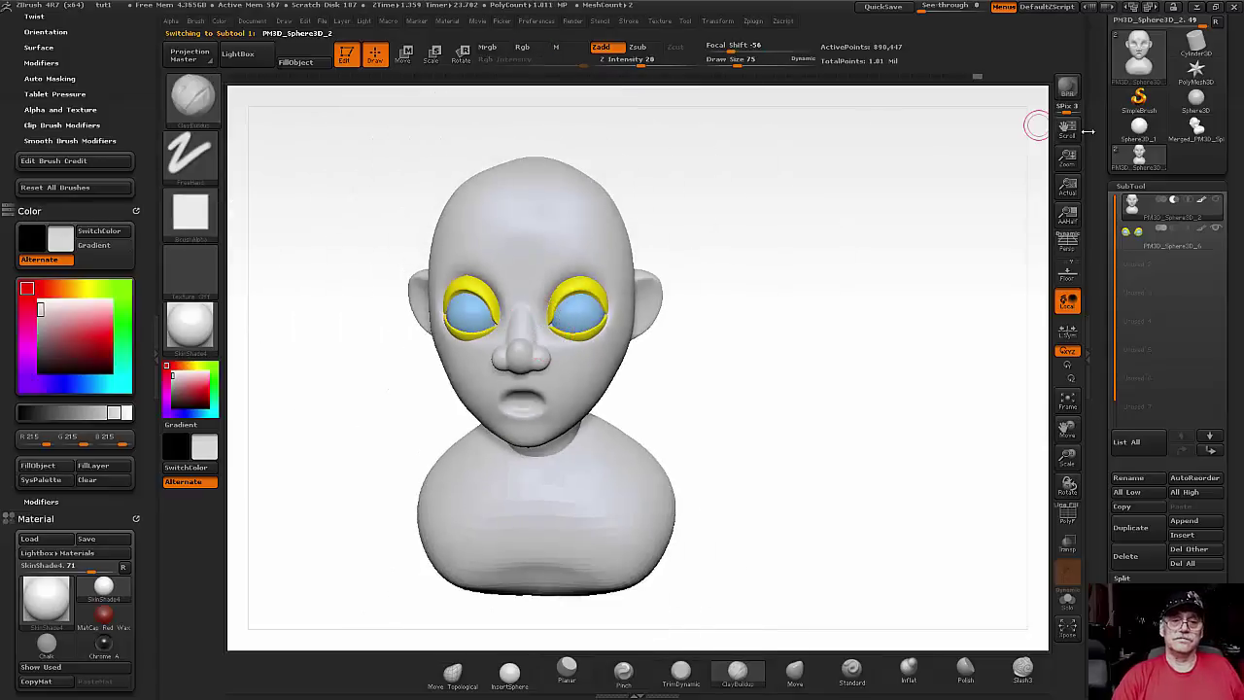
pyautogui.moveTo(724, 437)
pyautogui.mouseDown()
pyautogui.moveTo(732, 394)
pyautogui.moveTo(722, 392)
pyautogui.moveTo(768, 389)
pyautogui.moveTo(788, 408)
pyautogui.moveTo(770, 427)
pyautogui.moveTo(709, 408)
pyautogui.moveTo(754, 482)
pyautogui.moveTo(797, 508)
pyautogui.mouseUp()
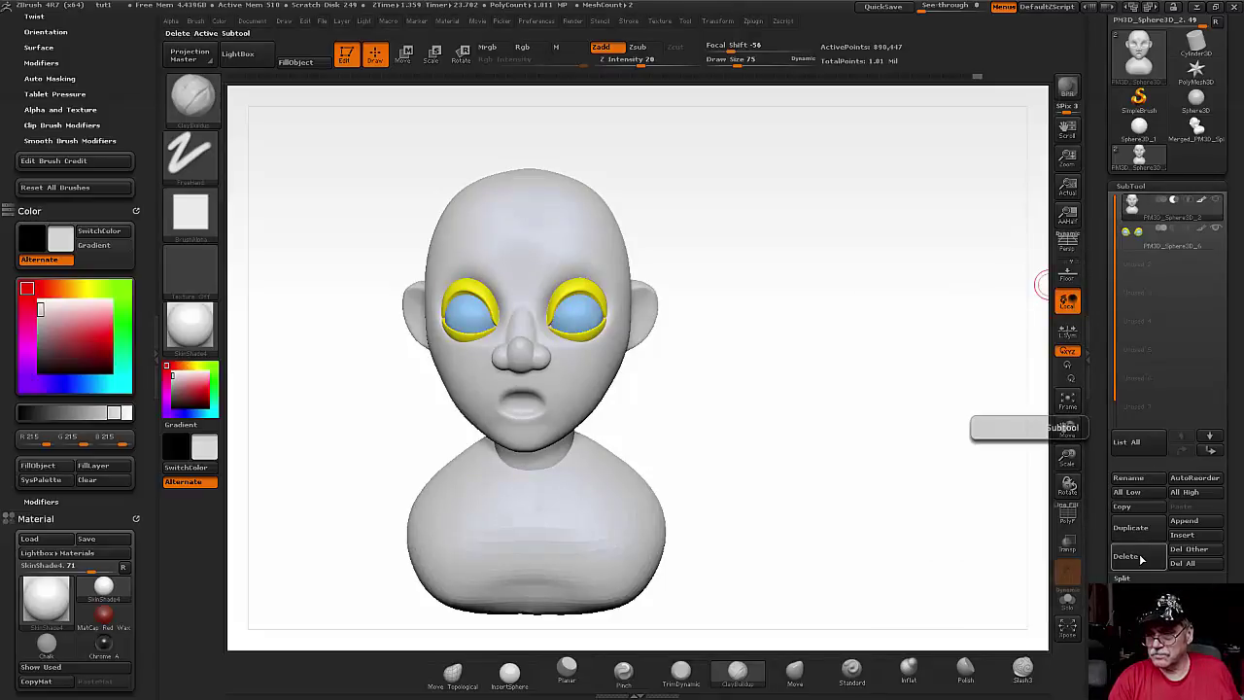
# - Merge Down the eyes into the head and confirm, giving one 253,725-point subtool
pyautogui.click(1144, 641)
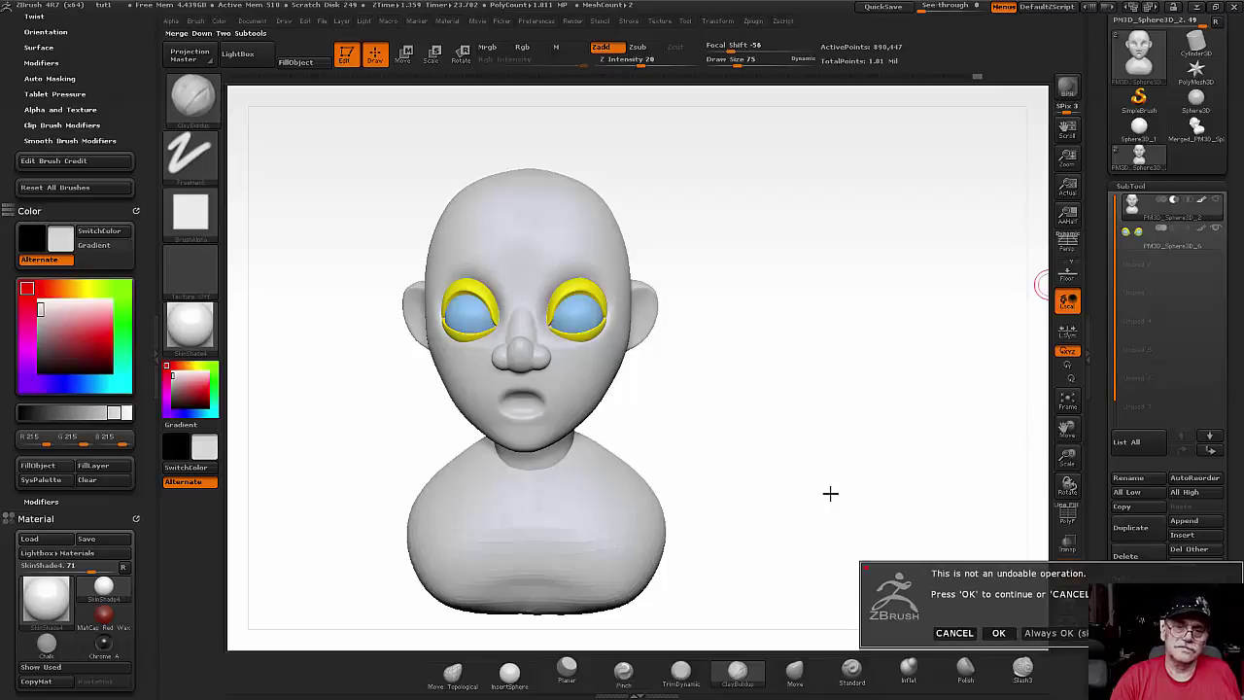
pyautogui.click(999, 632)
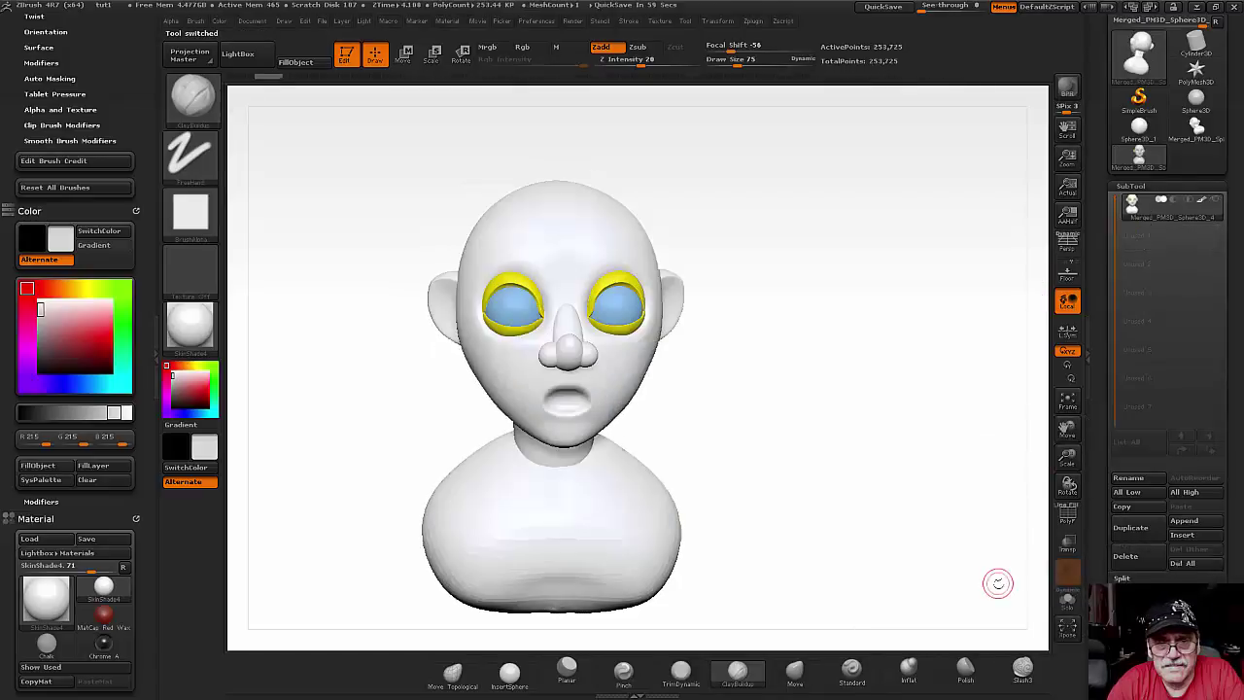
pyautogui.moveTo(903, 321); pyautogui.dragTo(890, 329)
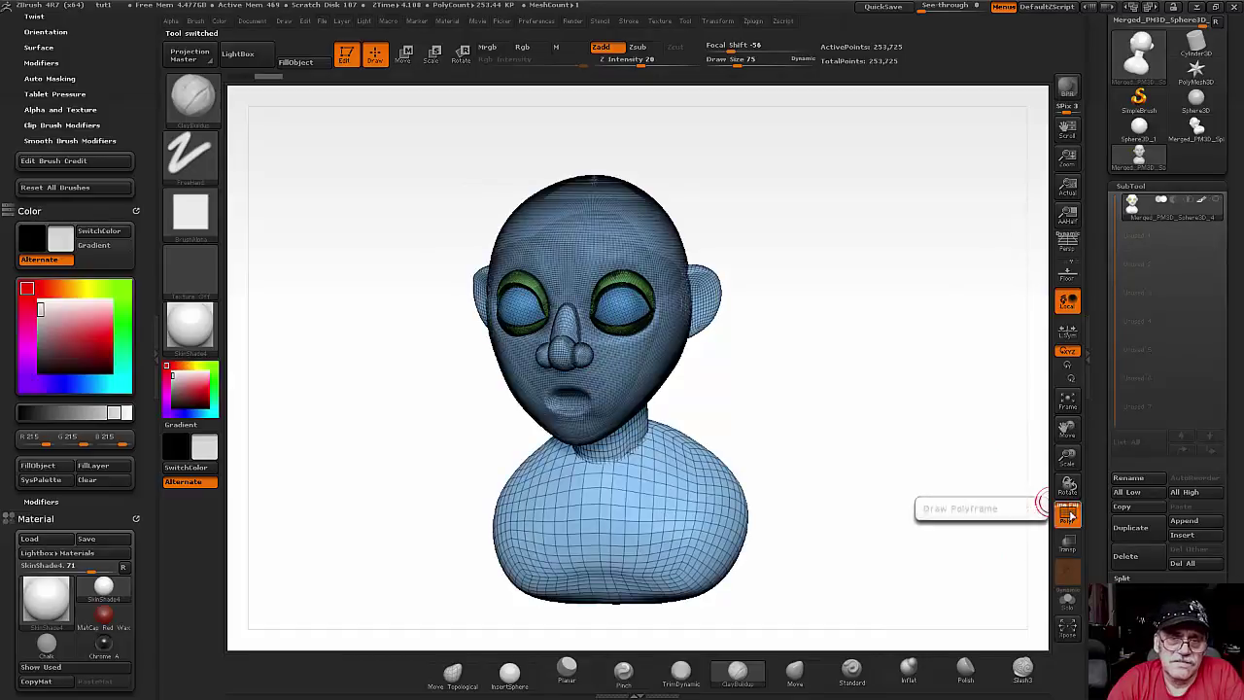
pyautogui.moveTo(730, 355)
pyautogui.mouseDown()
pyautogui.moveTo(1019, 355)
pyautogui.moveTo(963, 370)
pyautogui.moveTo(1007, 351)
pyautogui.mouseUp()
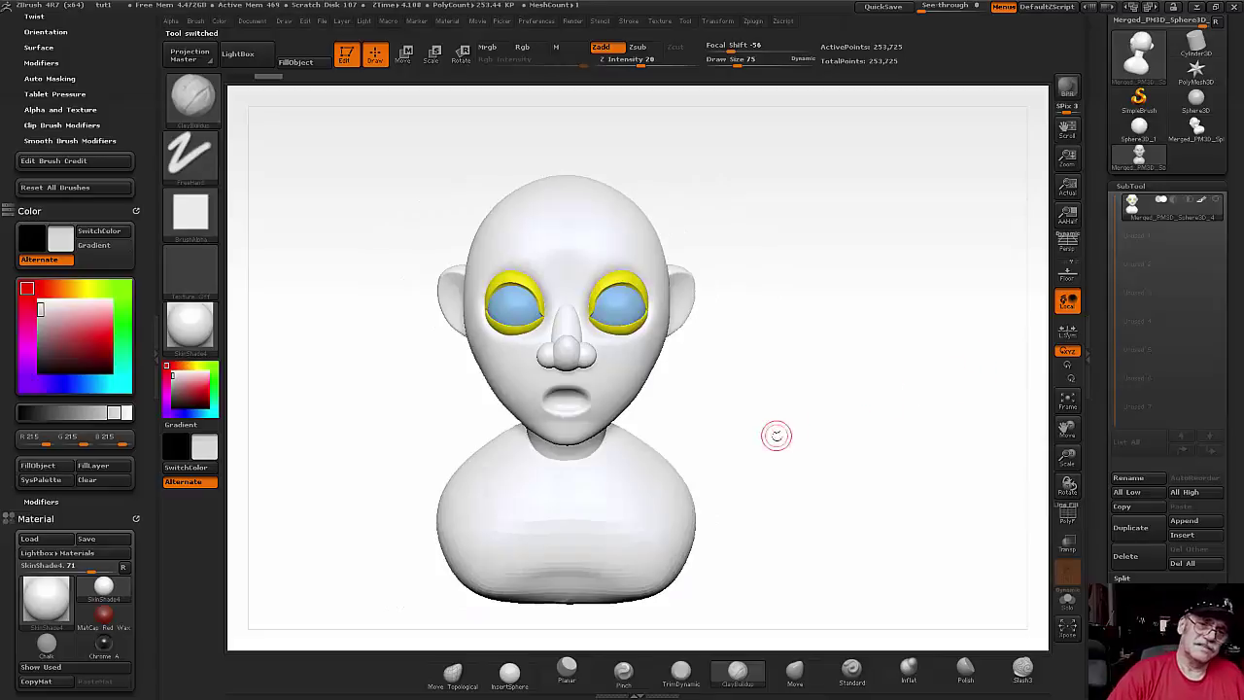
pyautogui.moveTo(775, 434)
pyautogui.mouseDown()
pyautogui.moveTo(777, 389)
pyautogui.moveTo(784, 415)
pyautogui.moveTo(750, 414)
pyautogui.moveTo(778, 429)
pyautogui.mouseUp()
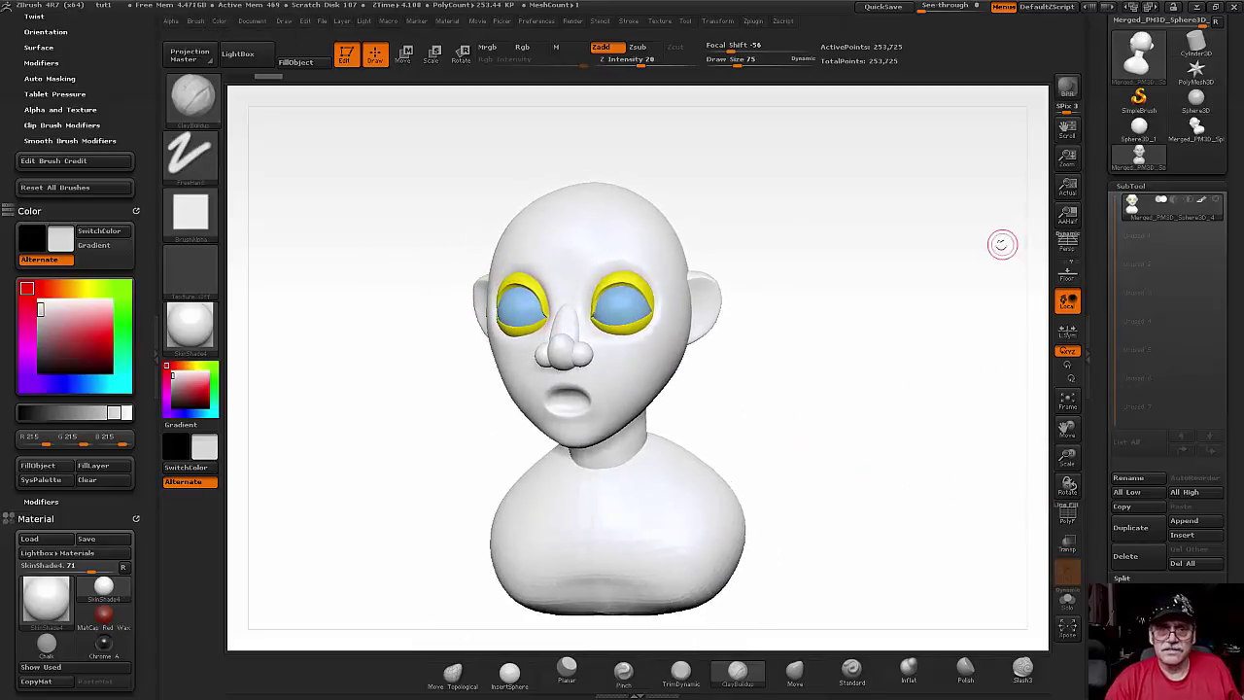